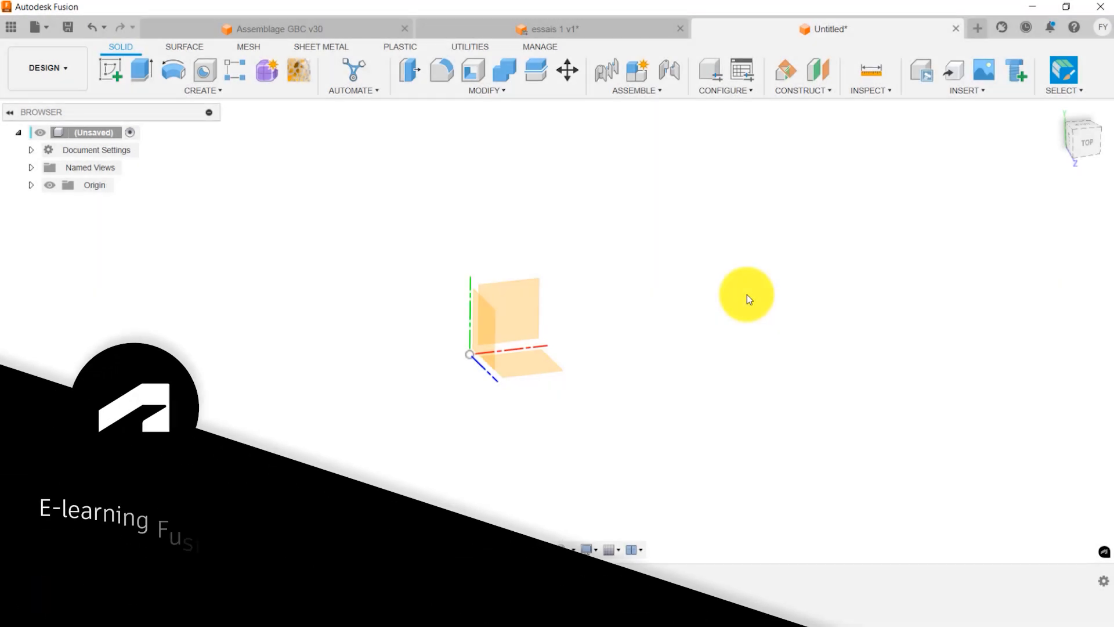
Look at the three-hole beam in the essais 1 v1 design and return to the untitled design.
click(547, 29)
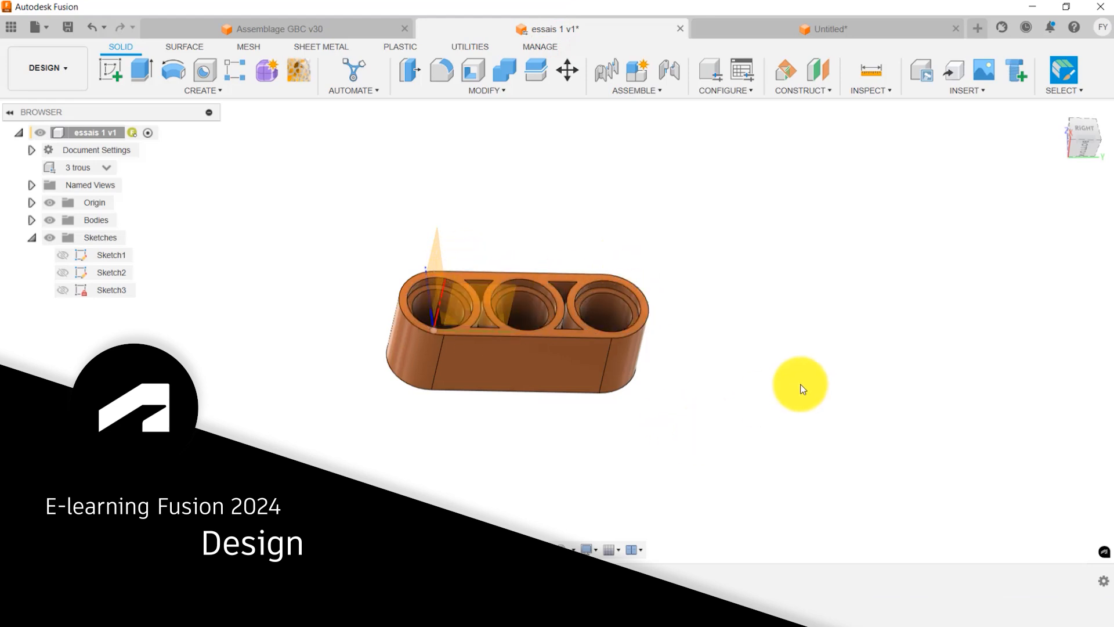
click(867, 28)
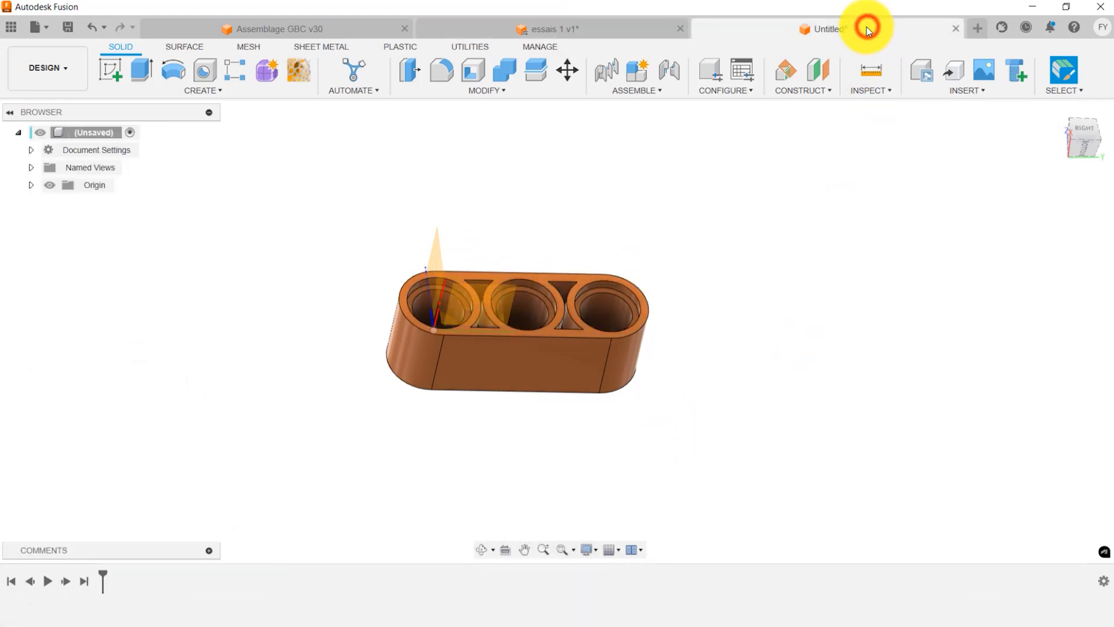
Start a sketch on the XY plane and draw two circles about 8.9 mm in diameter, one at the origin and one beside it.
click(110, 69)
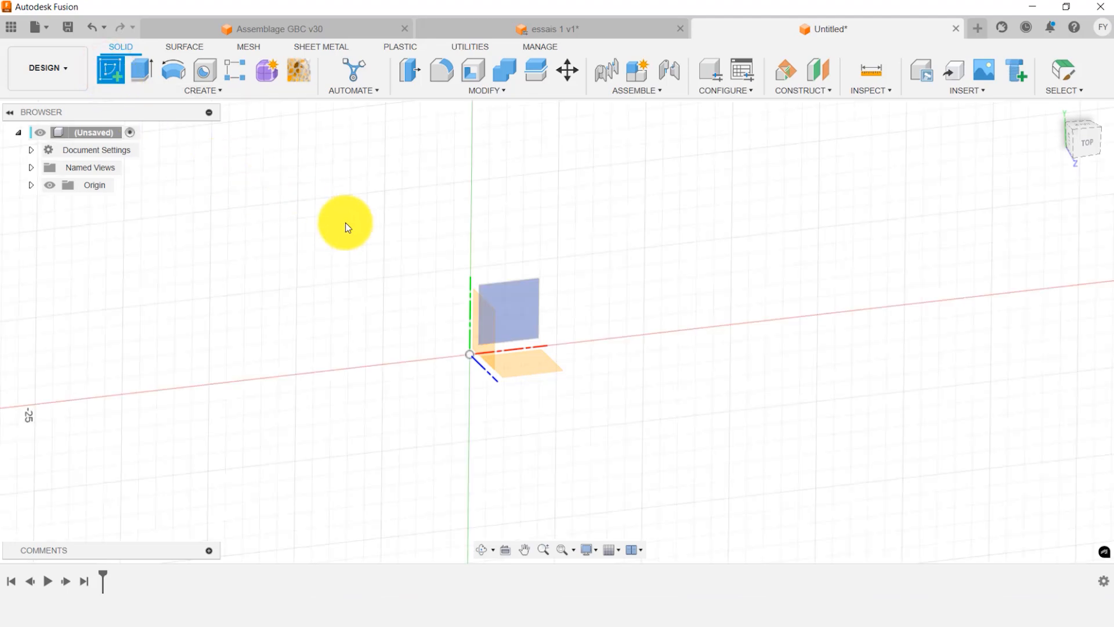
click(516, 309)
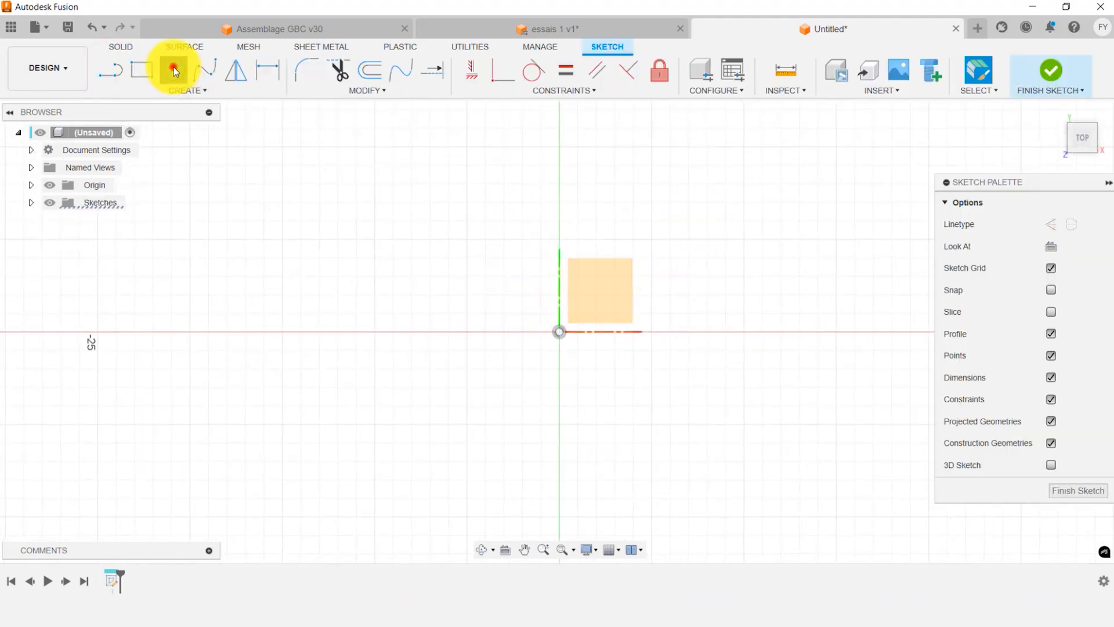
click(173, 69)
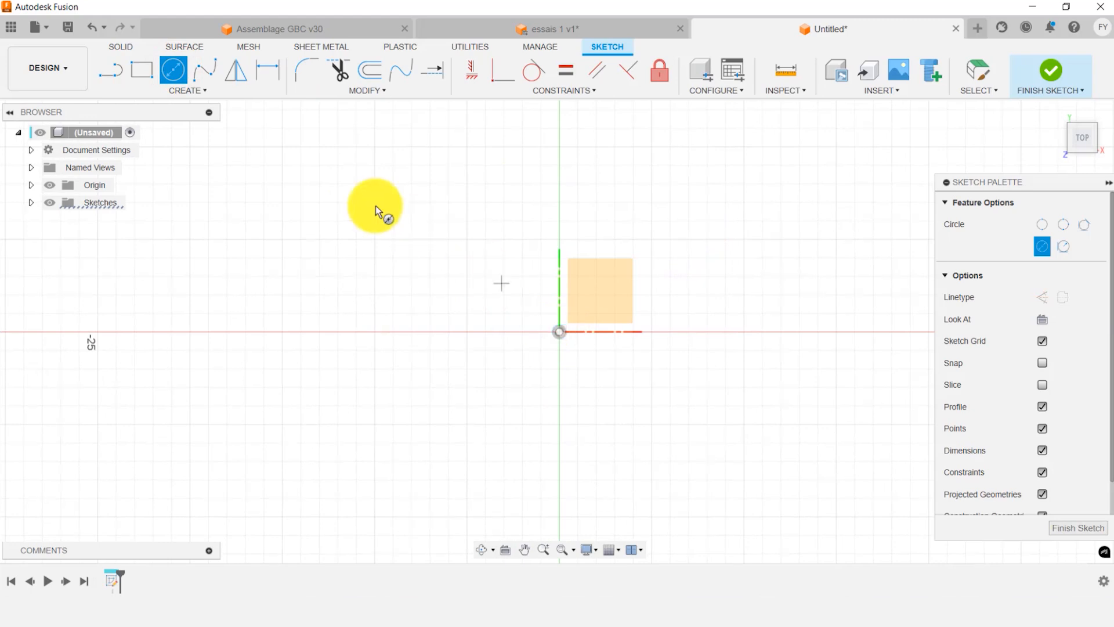
click(560, 333)
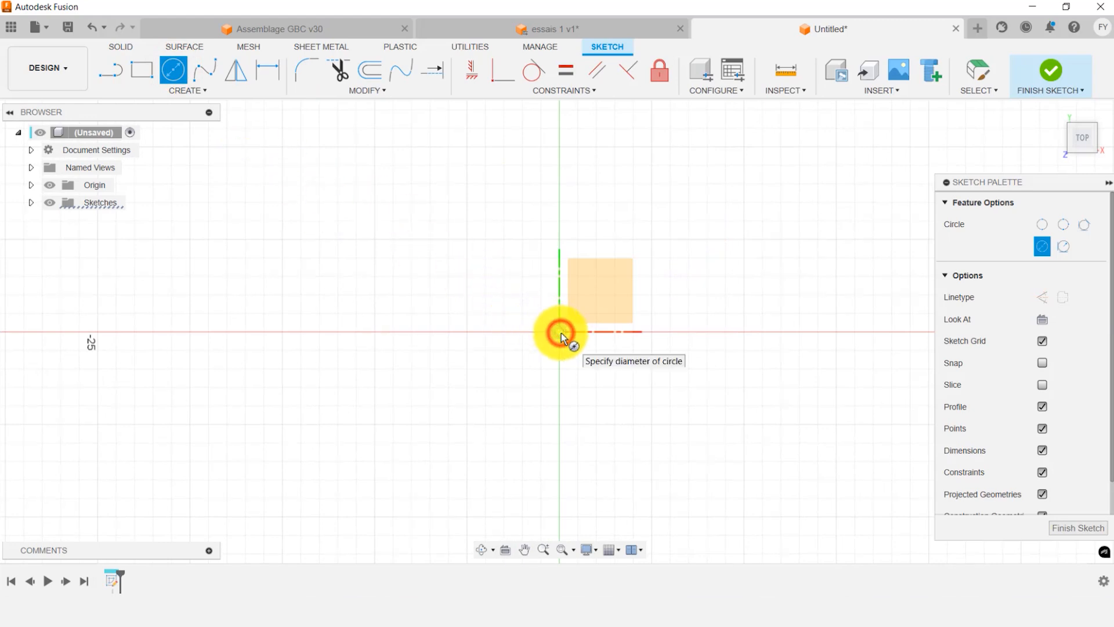
click(491, 291)
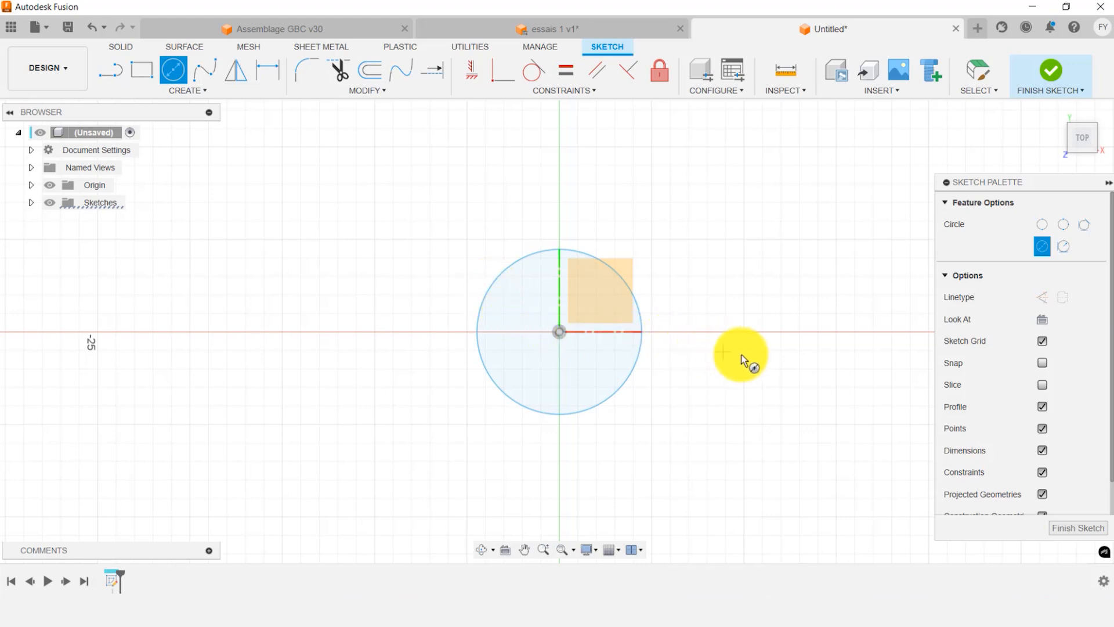
click(768, 361)
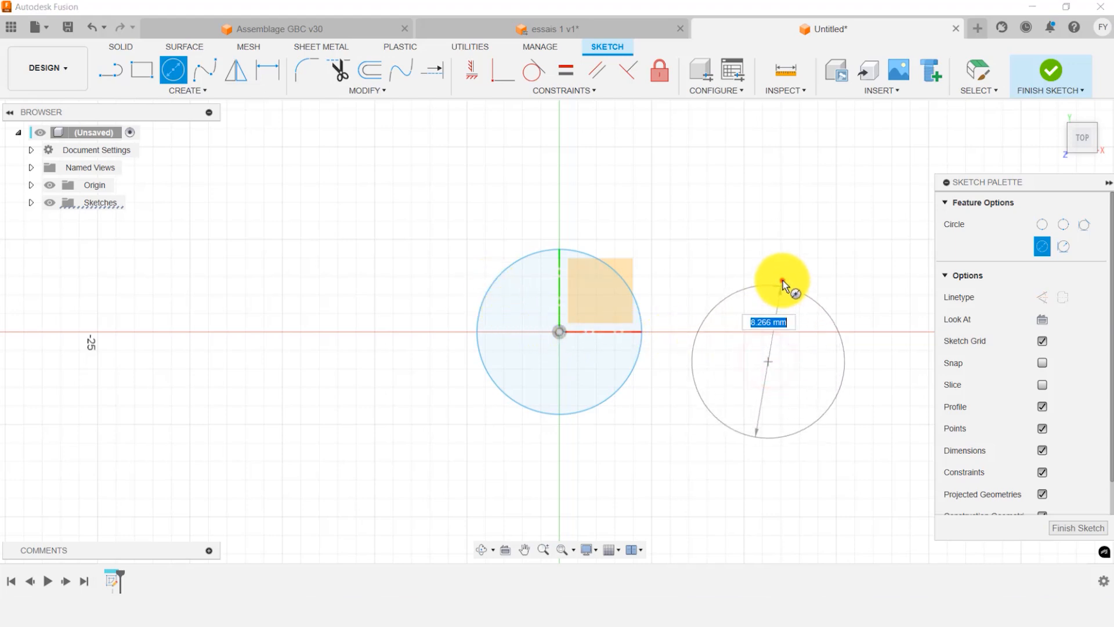
click(782, 280)
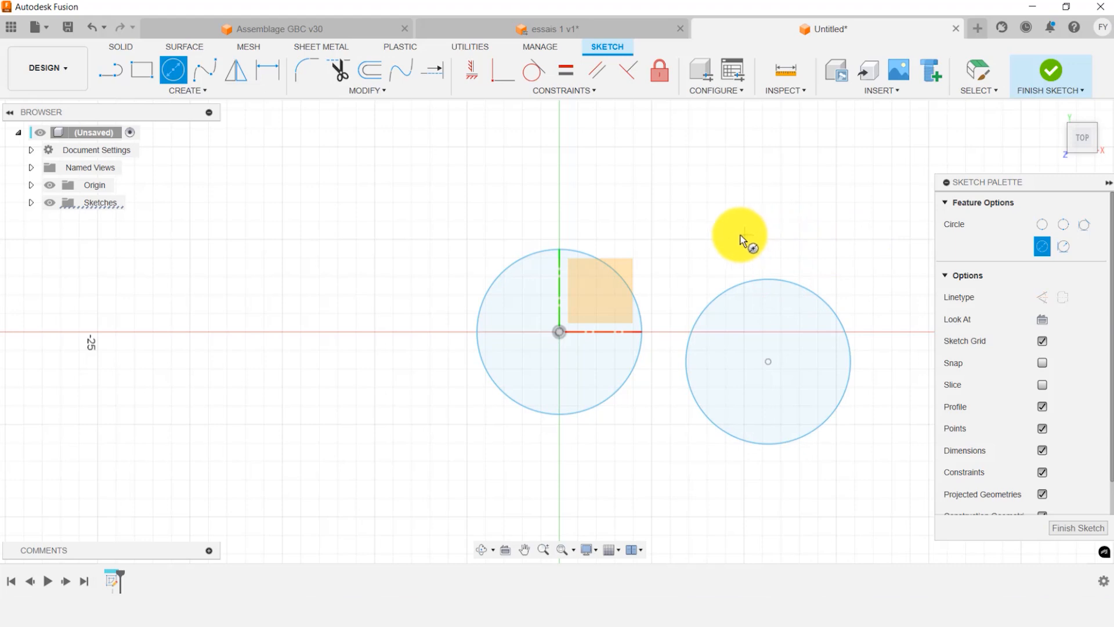
key(Escape)
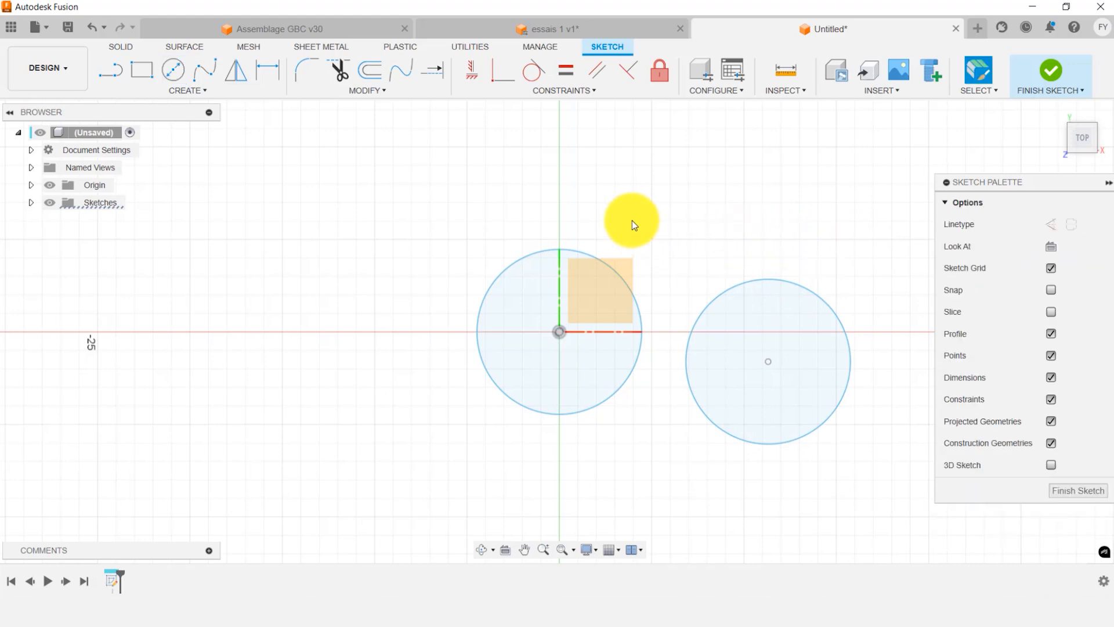
Dimension the diameter of both circles to 7.8 mm.
click(266, 73)
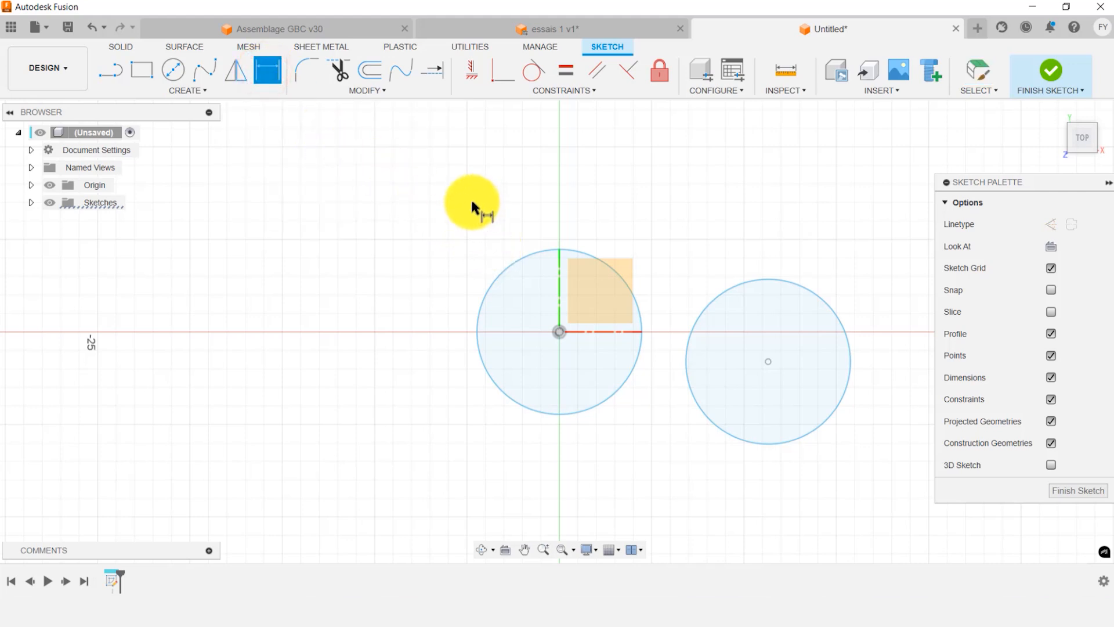
click(508, 267)
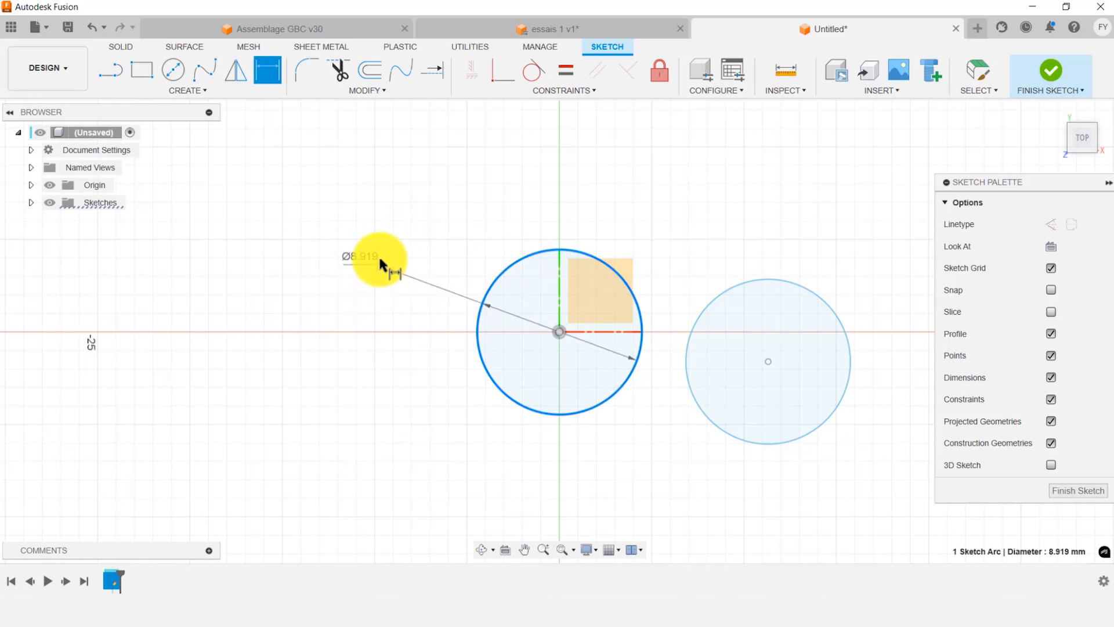
click(390, 249)
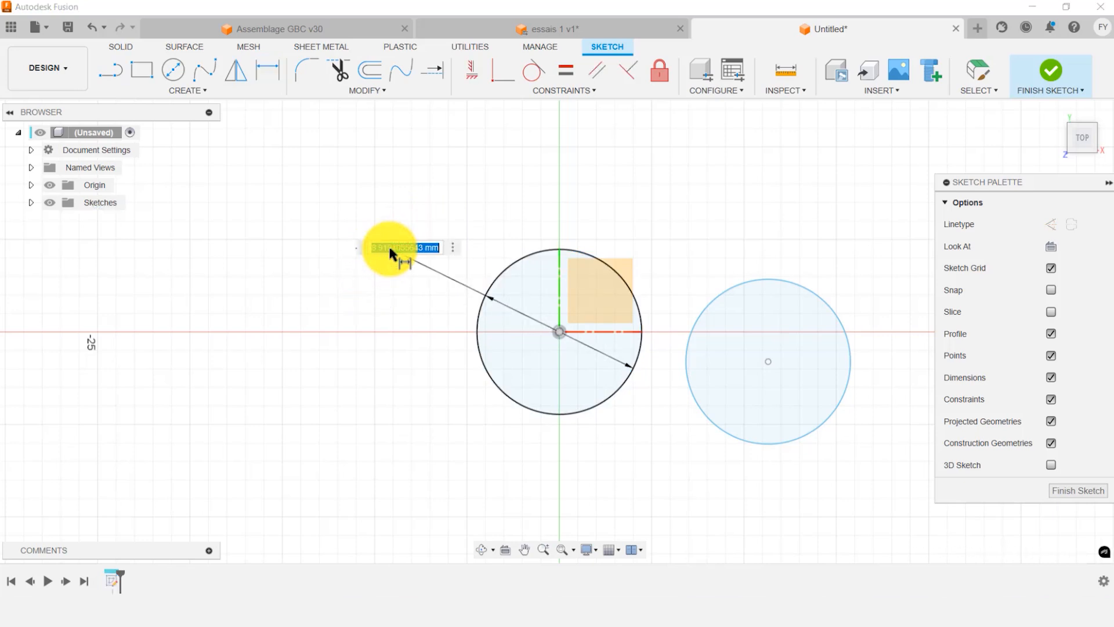
text(7.8)
key(Return)
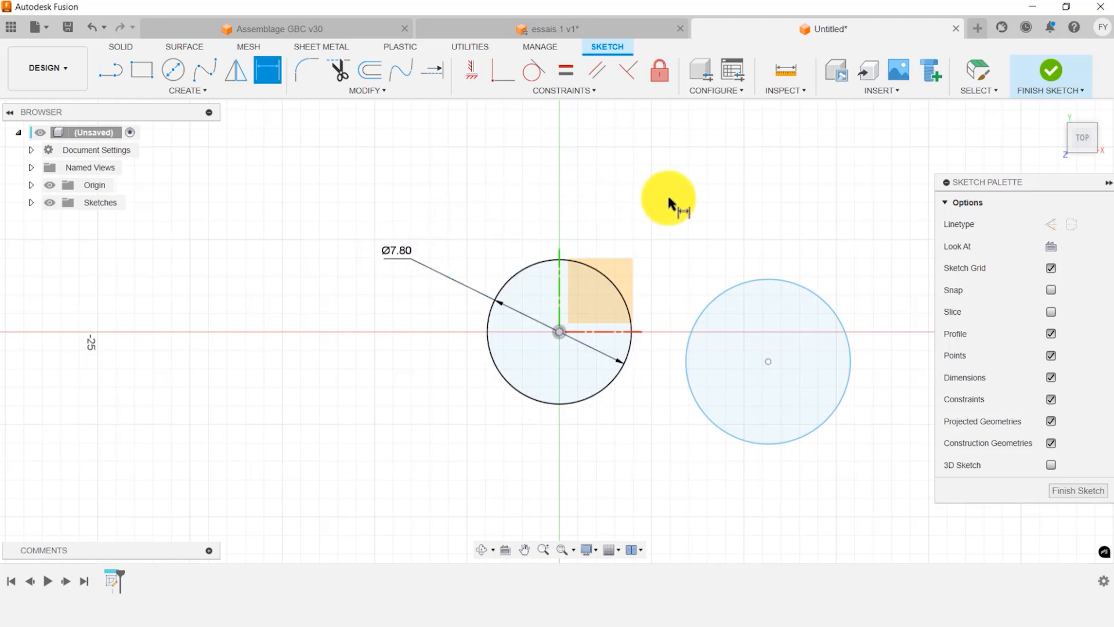
click(829, 307)
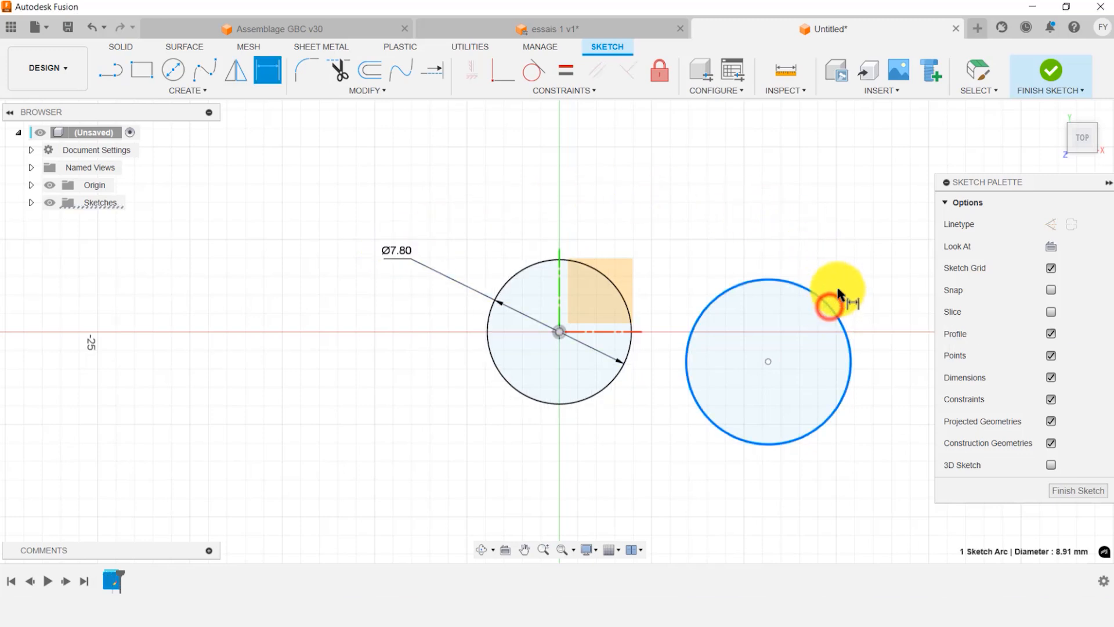
click(873, 235)
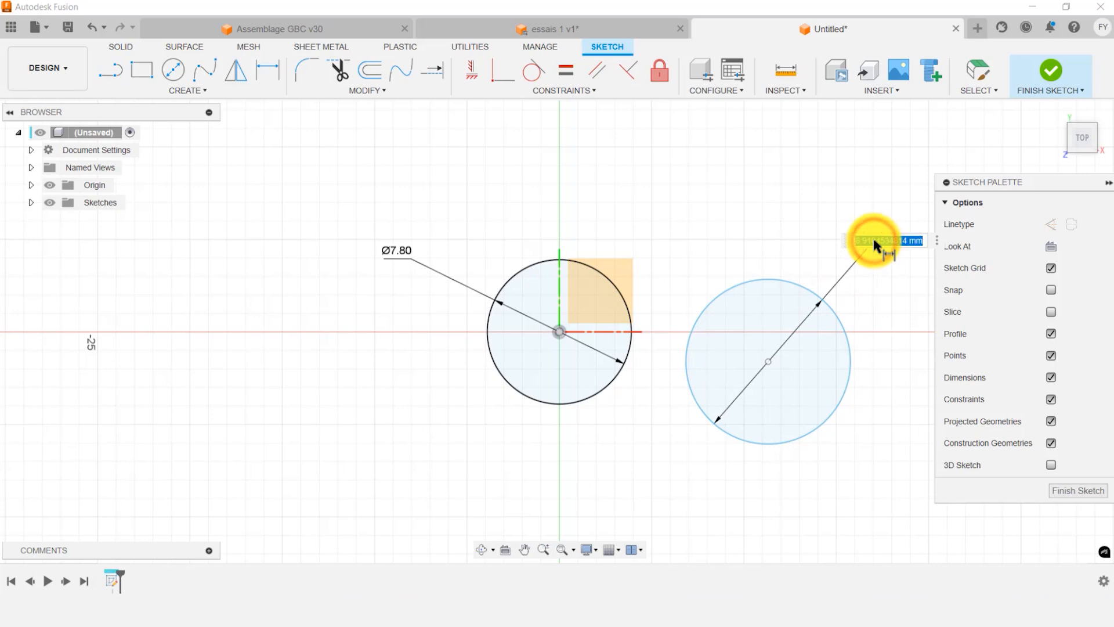
text(7.8)
key(Return)
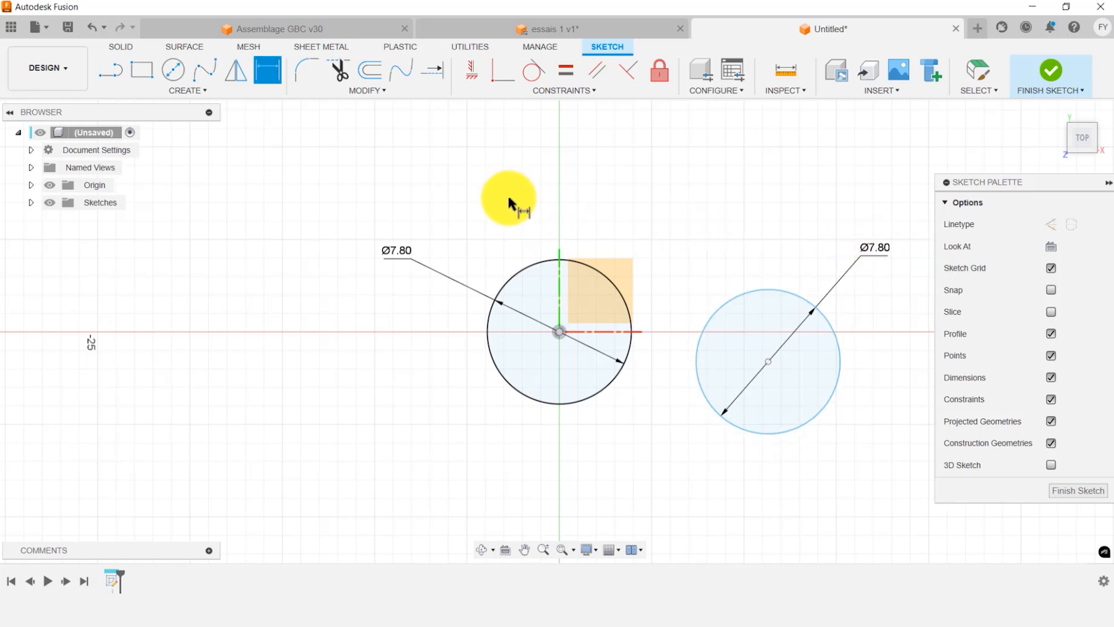
key(Escape)
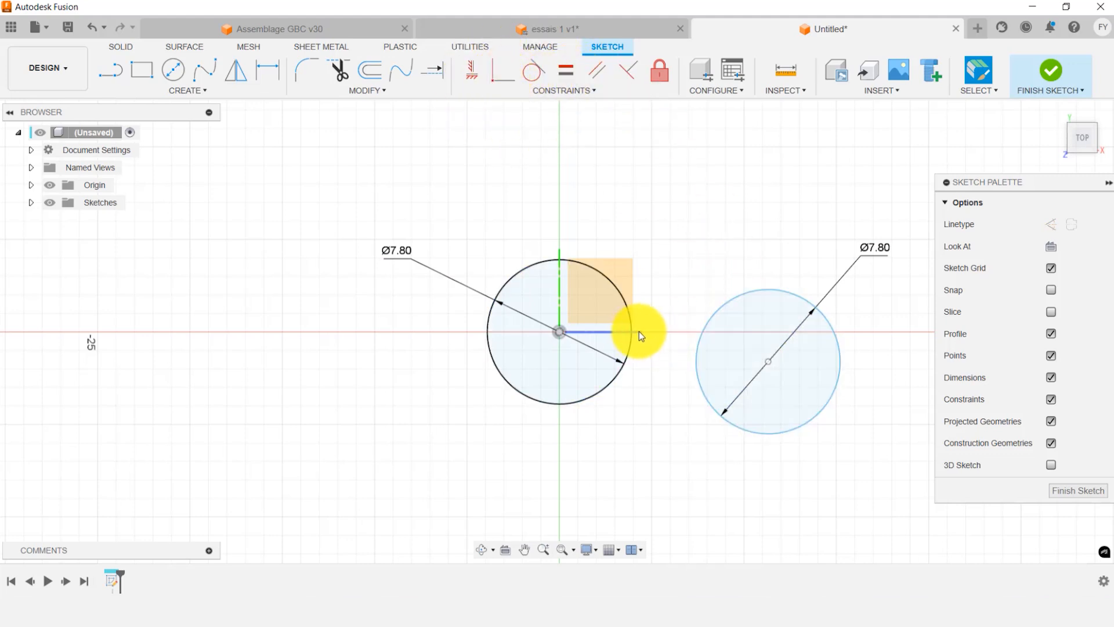
Add a coincident constraint between the center of the circle away from the origin and the X axis.
click(497, 70)
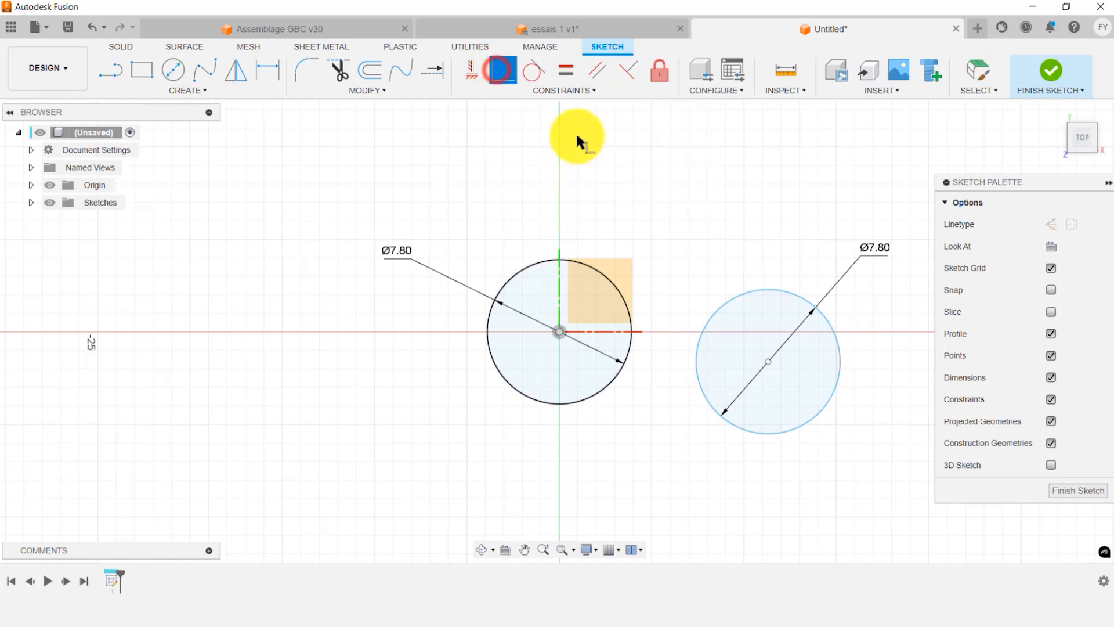
click(769, 361)
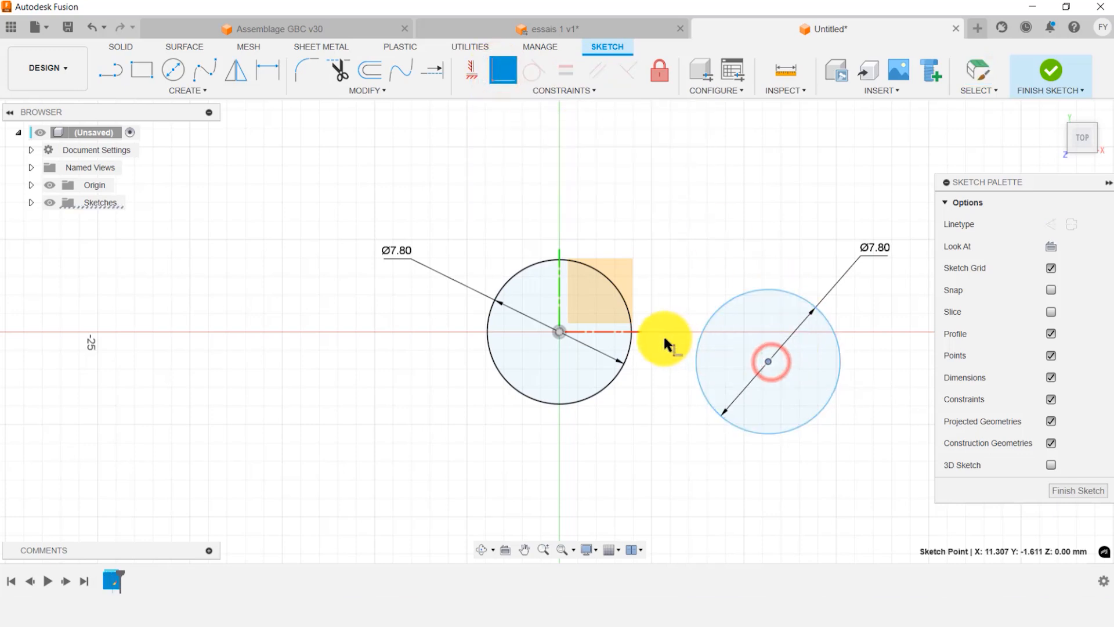
click(638, 329)
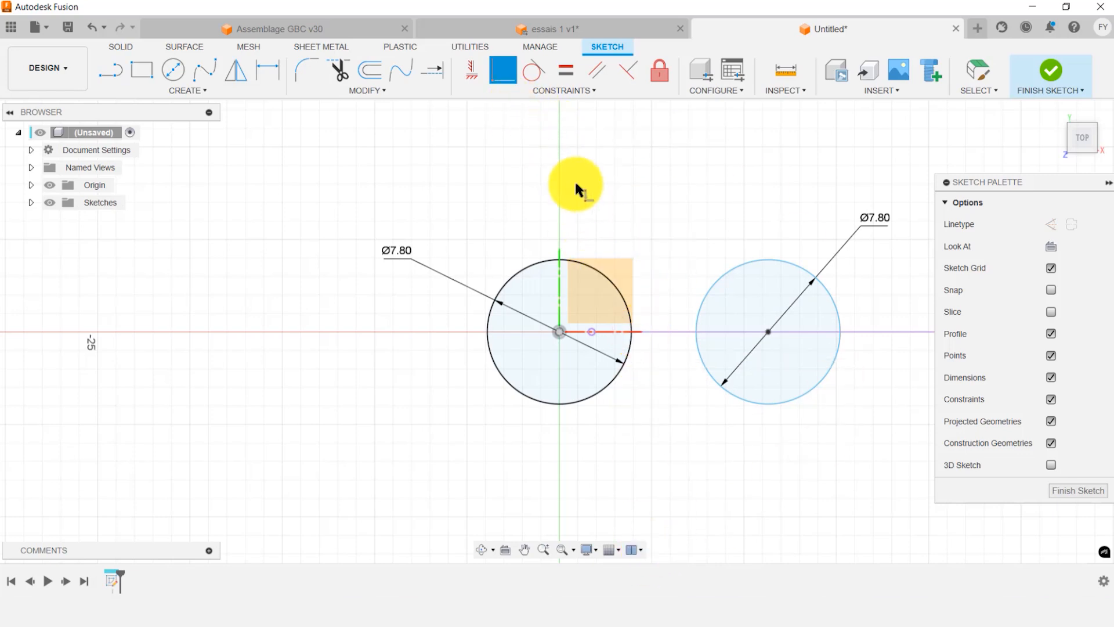
key(Escape)
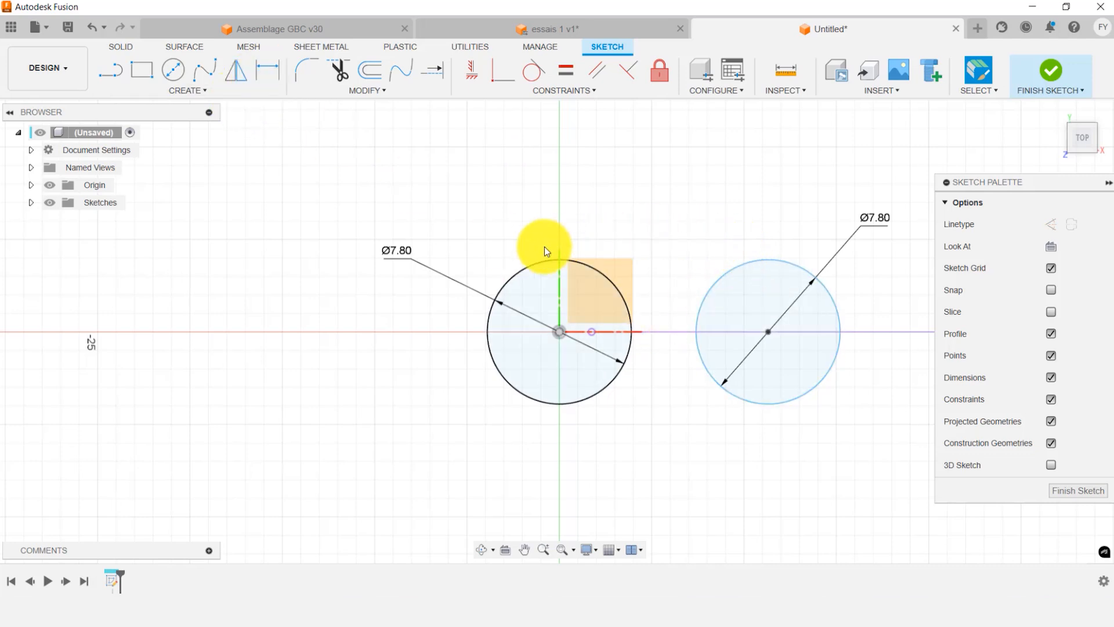
Slide the second circle slightly along the X axis to test its remaining freedom.
click(744, 400)
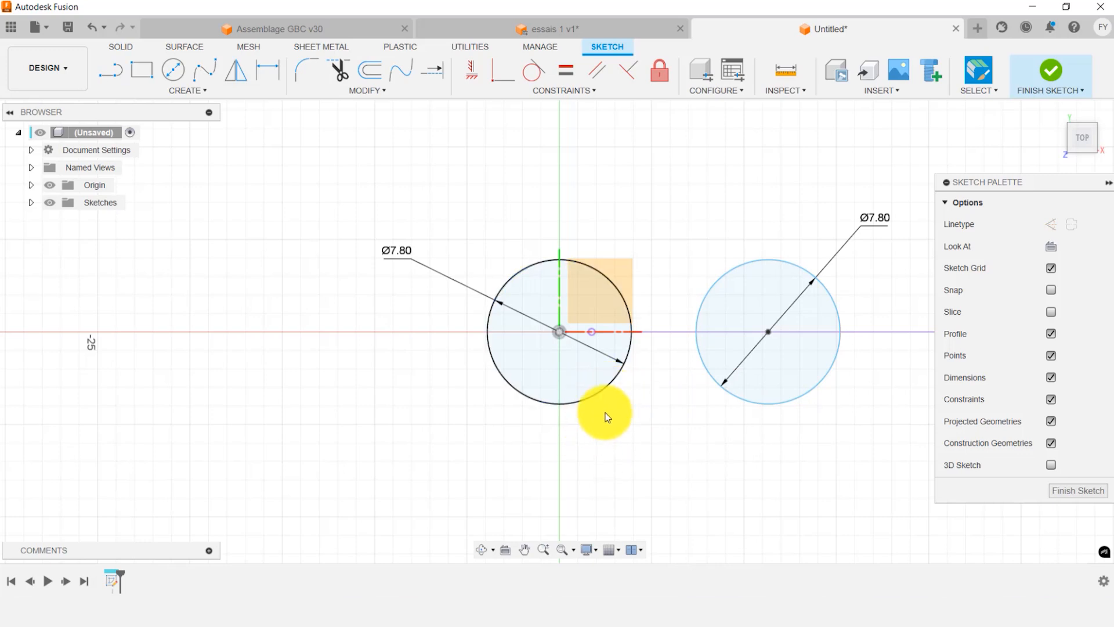
click(613, 384)
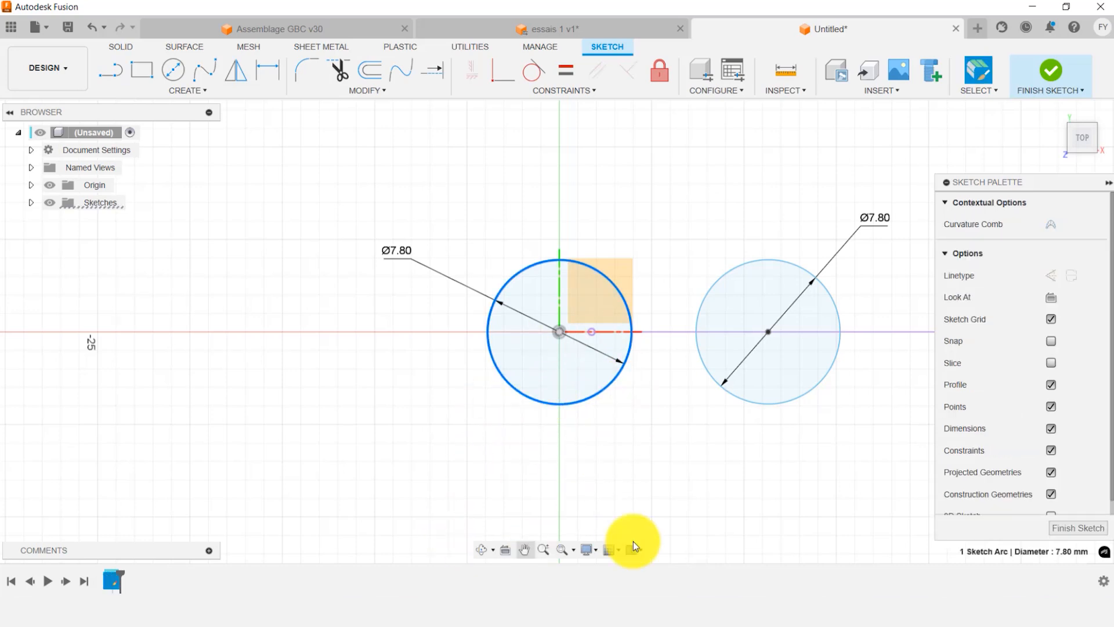
click(823, 473)
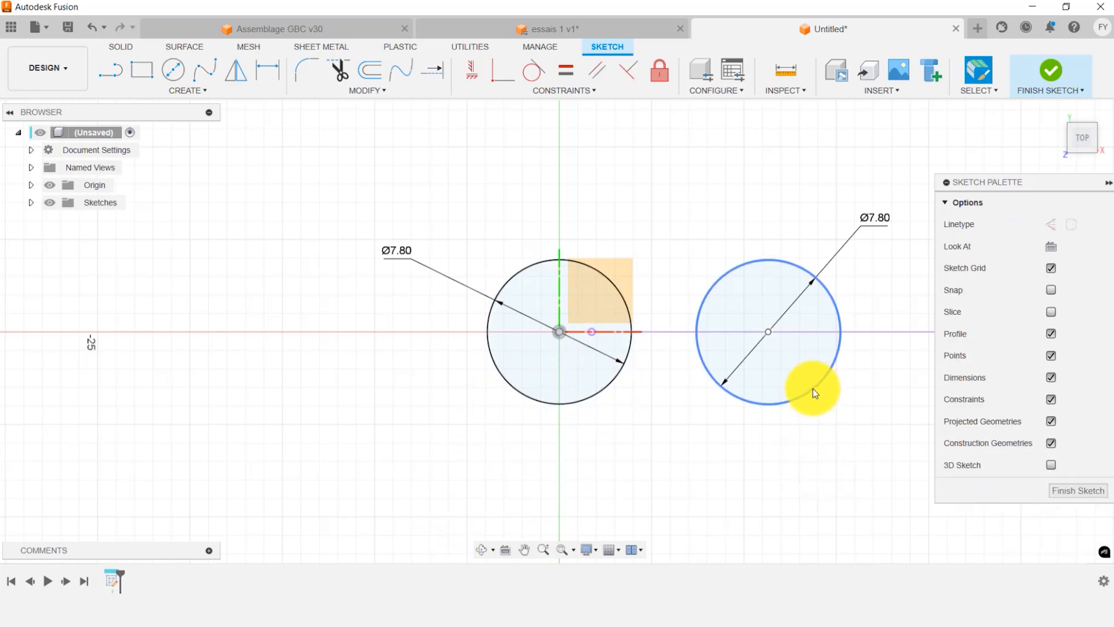
mouse_move(815, 393)
mouse_down()
mouse_move(870, 386)
mouse_move(788, 399)
mouse_up()
click(699, 474)
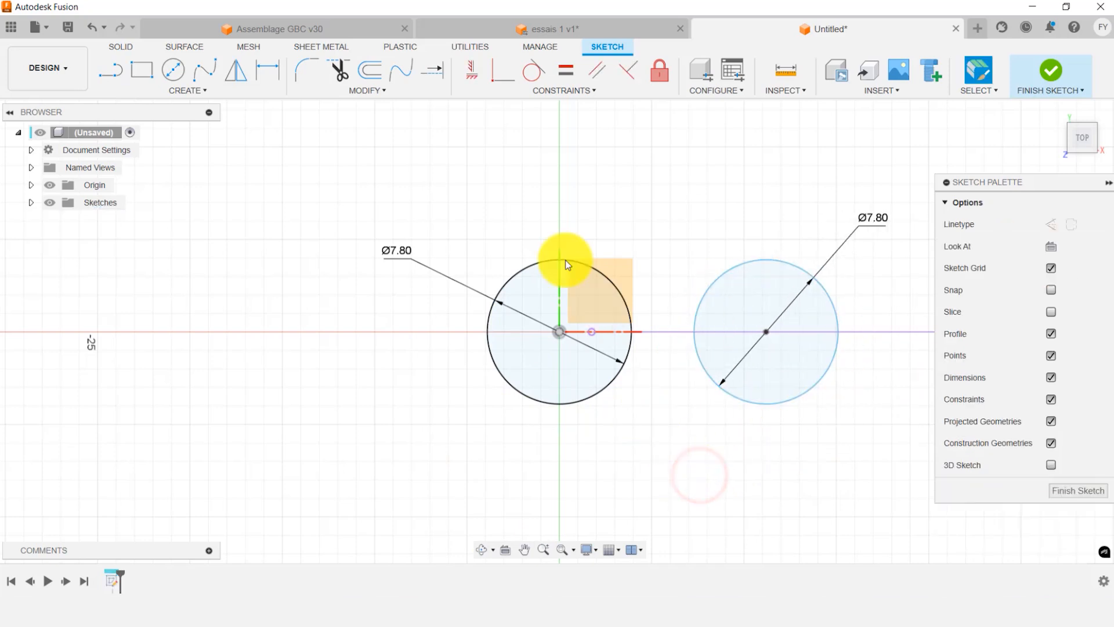
Dimension the distance between the two circle centers to 16 mm and finish the sketch.
click(265, 74)
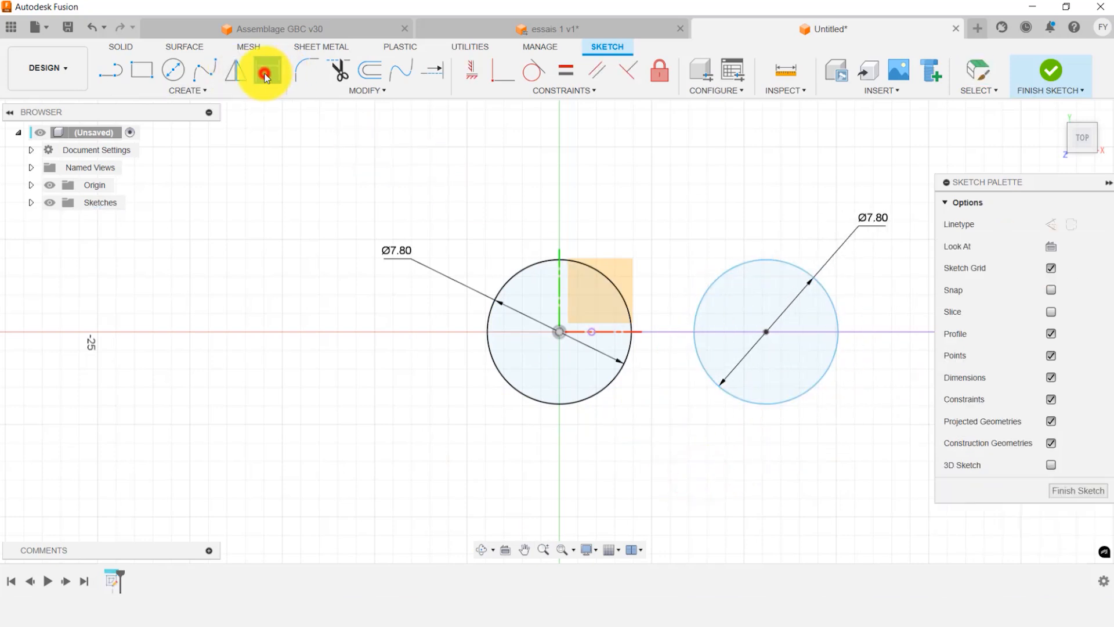
click(557, 334)
click(765, 332)
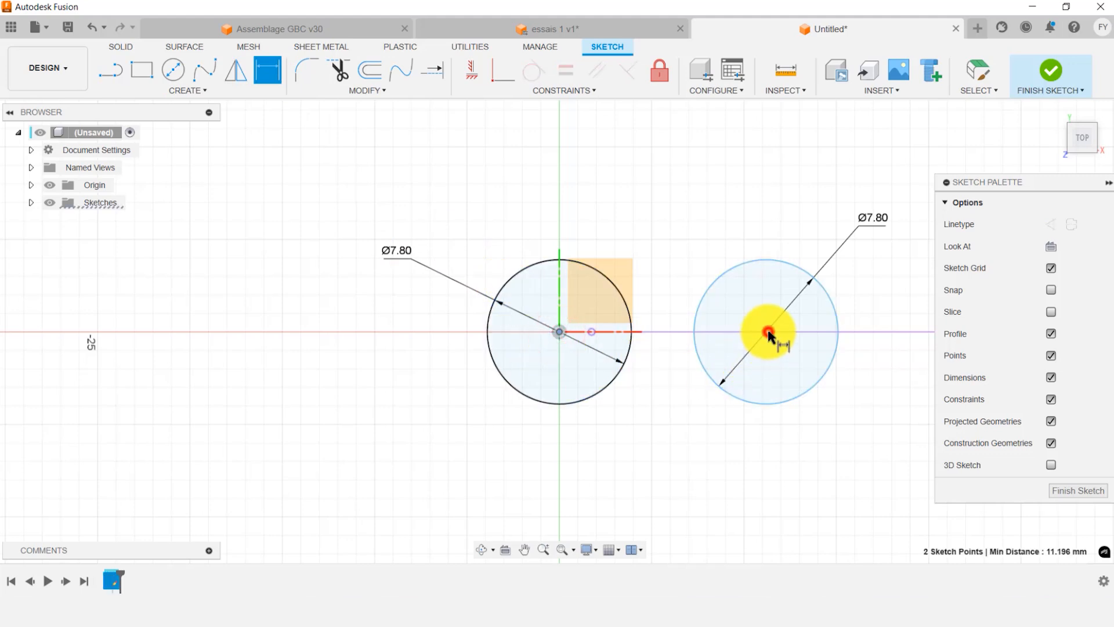
click(674, 455)
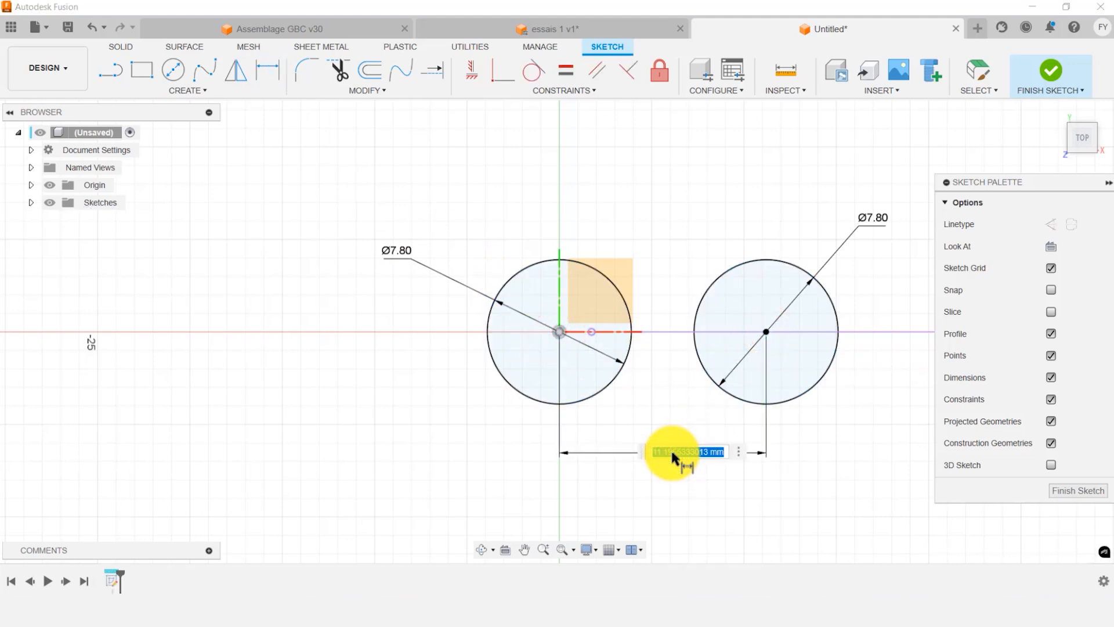
text(16)
key(Return)
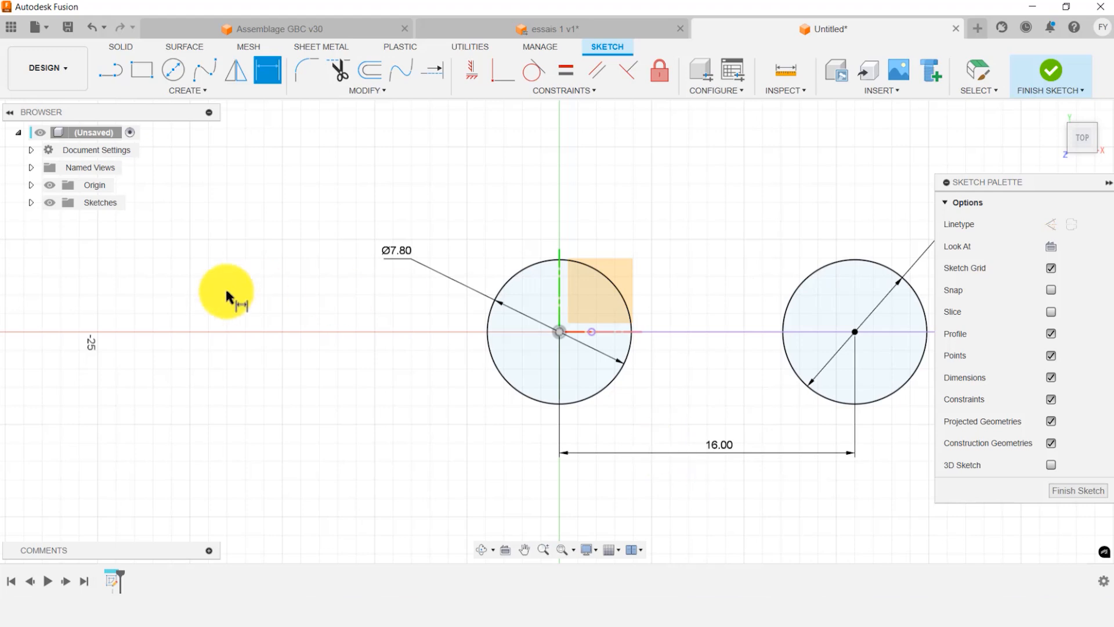
scroll(256, 316, down, 2)
scroll(542, 225, up, 2)
click(1050, 71)
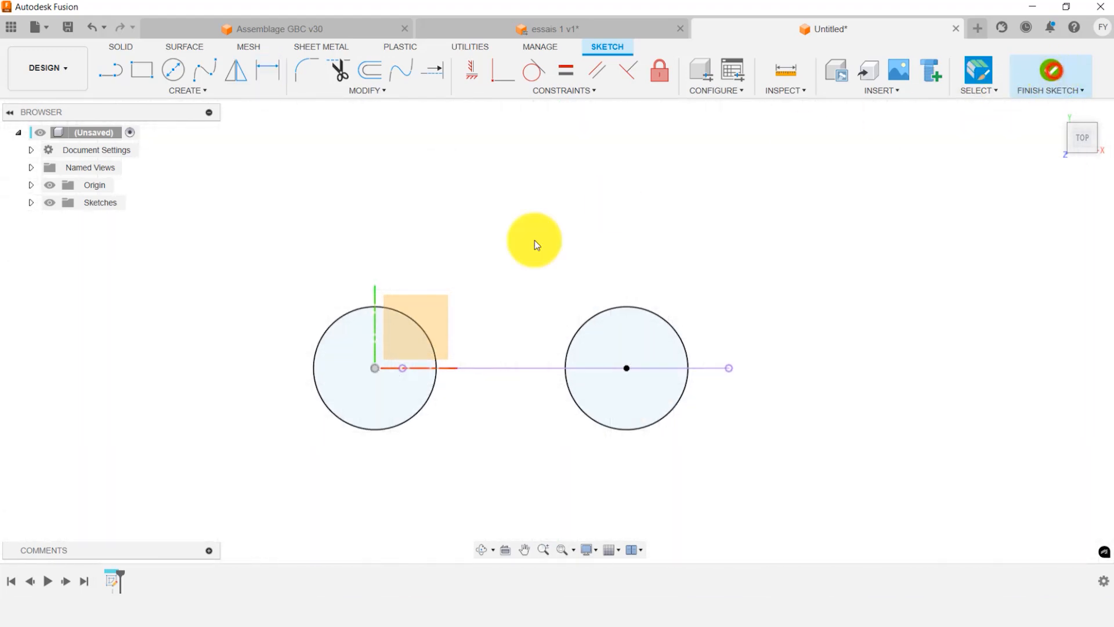
scroll(510, 487, up, 2)
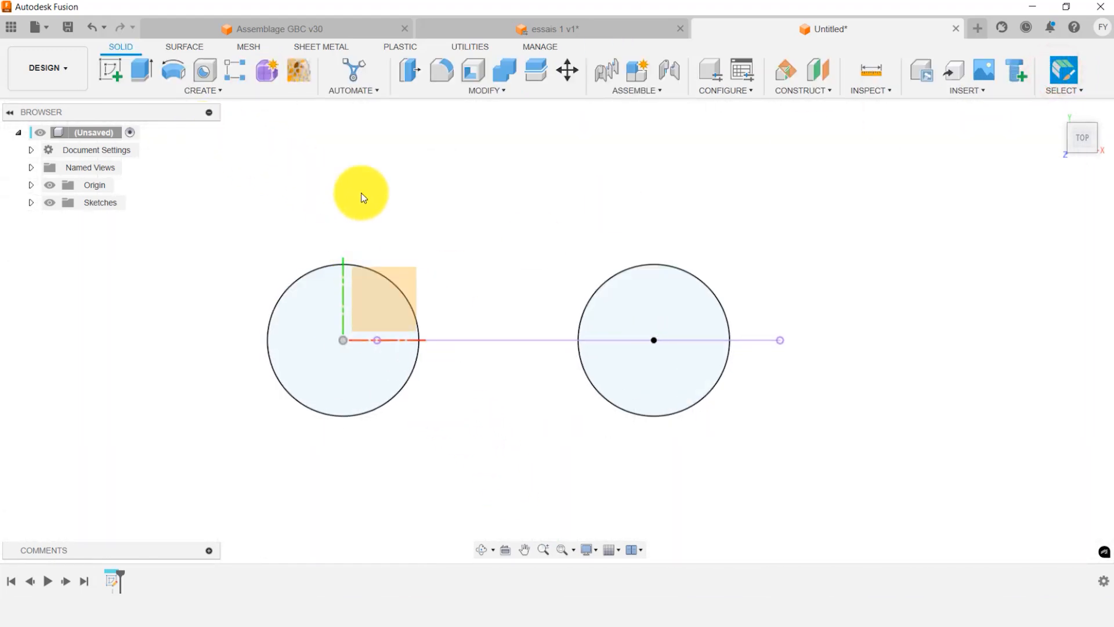
Reopen the sketch and draw a slanted line joining the upper part of the origin circle to the facing upper side of the other circle.
double_click(112, 581)
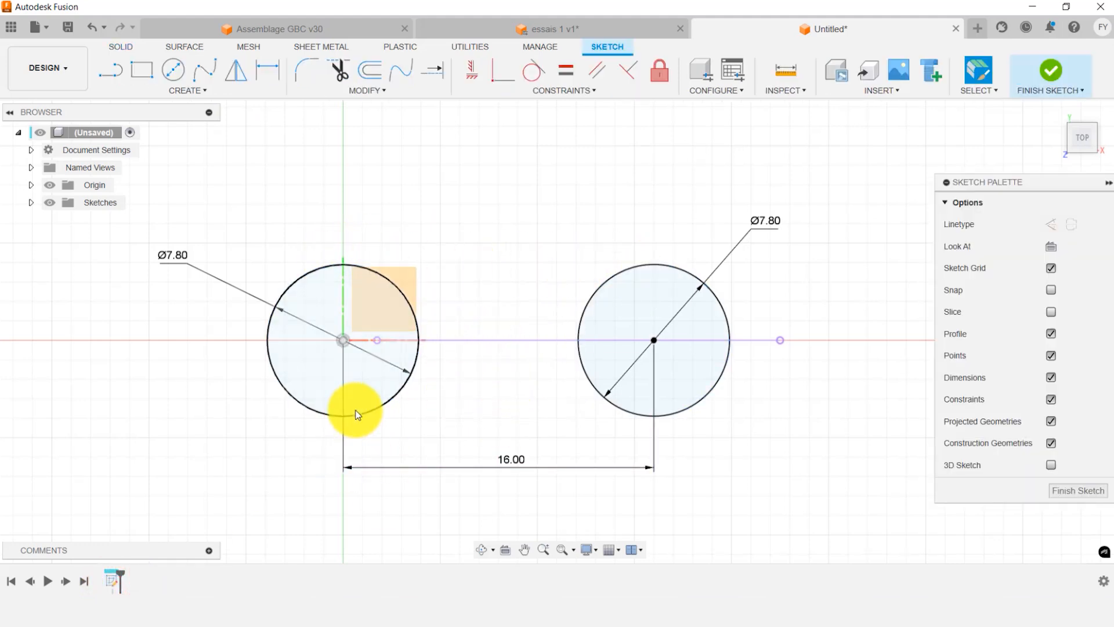
click(112, 72)
click(380, 275)
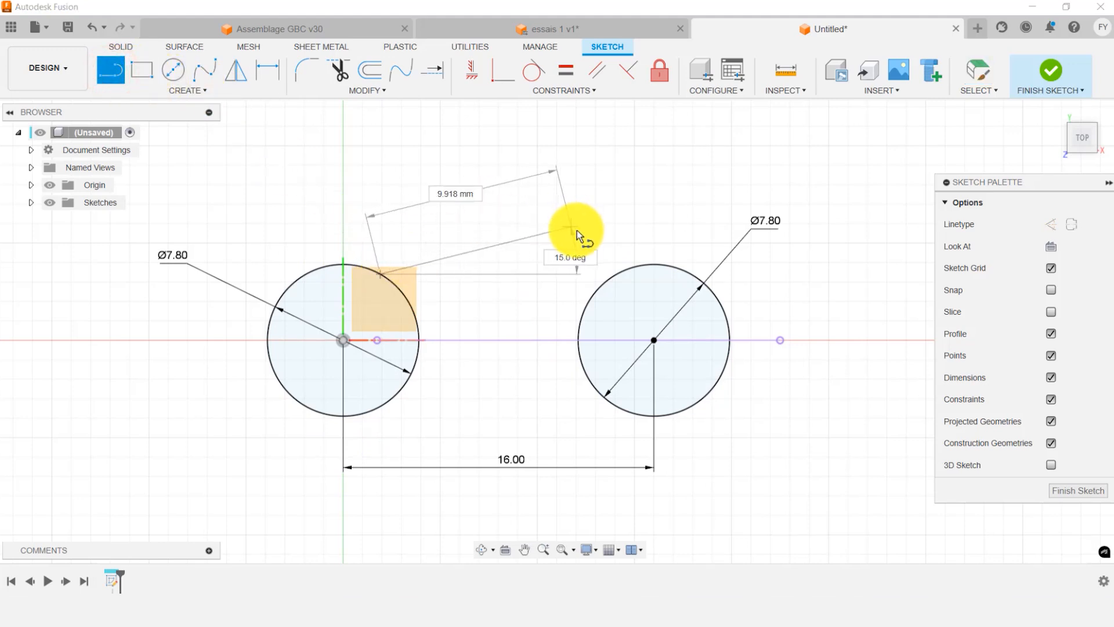
click(585, 303)
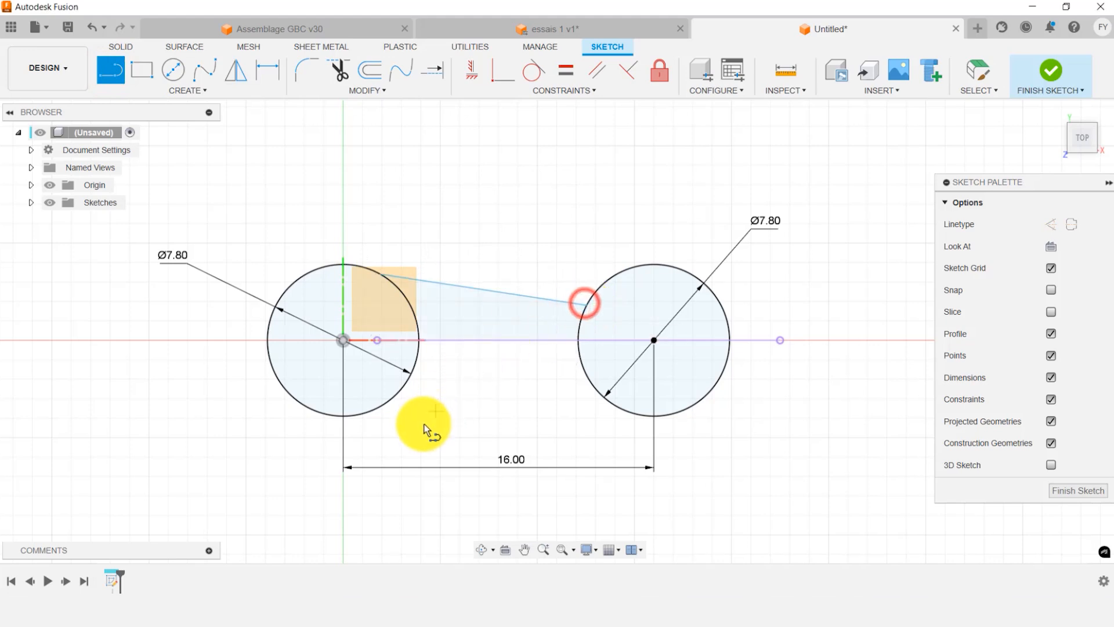
Apply a horizontal constraint to the slanted line joining the two circles.
key(Escape)
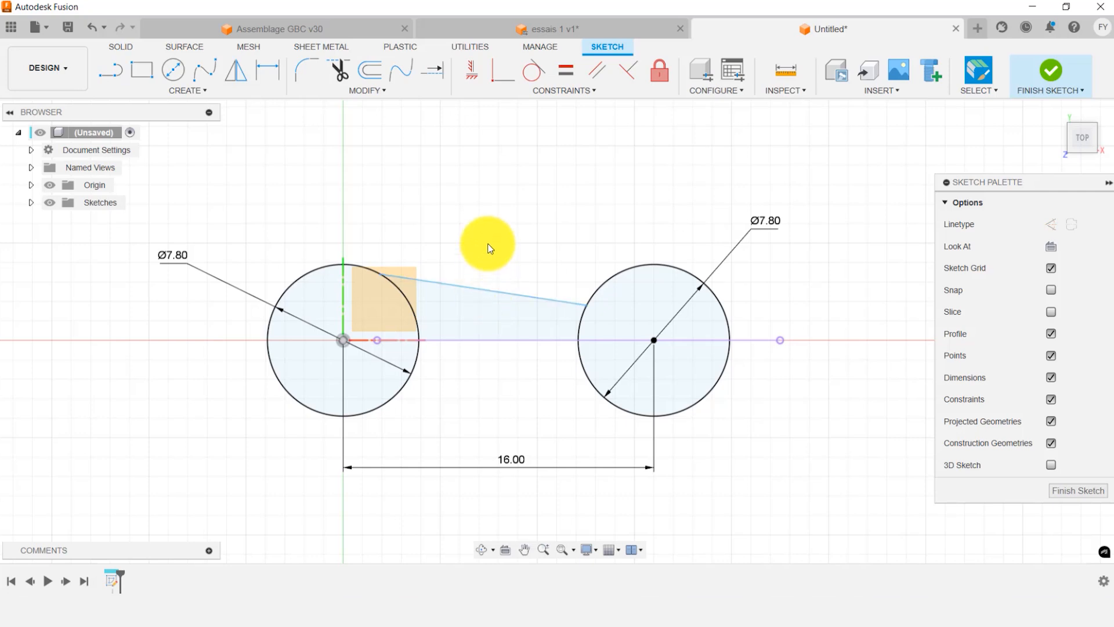
click(473, 74)
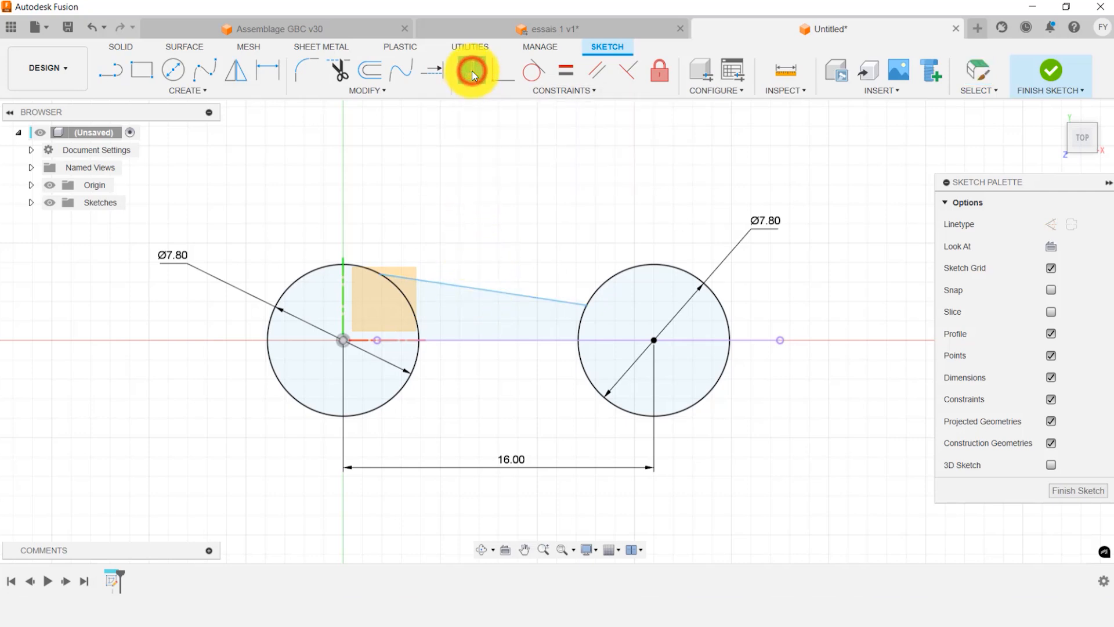
click(484, 288)
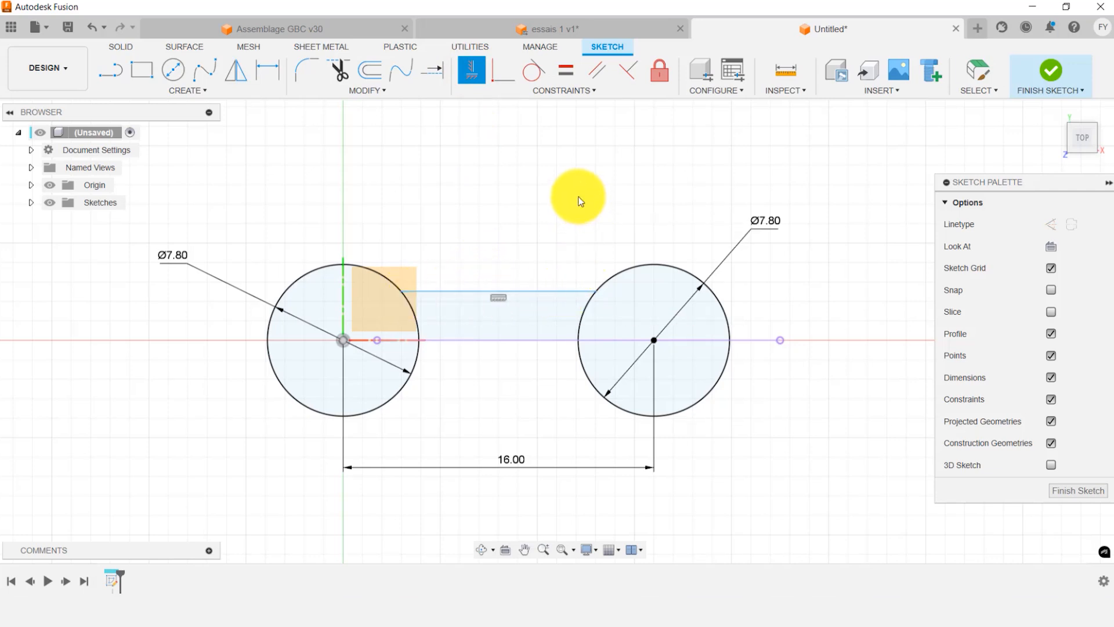
key(Escape)
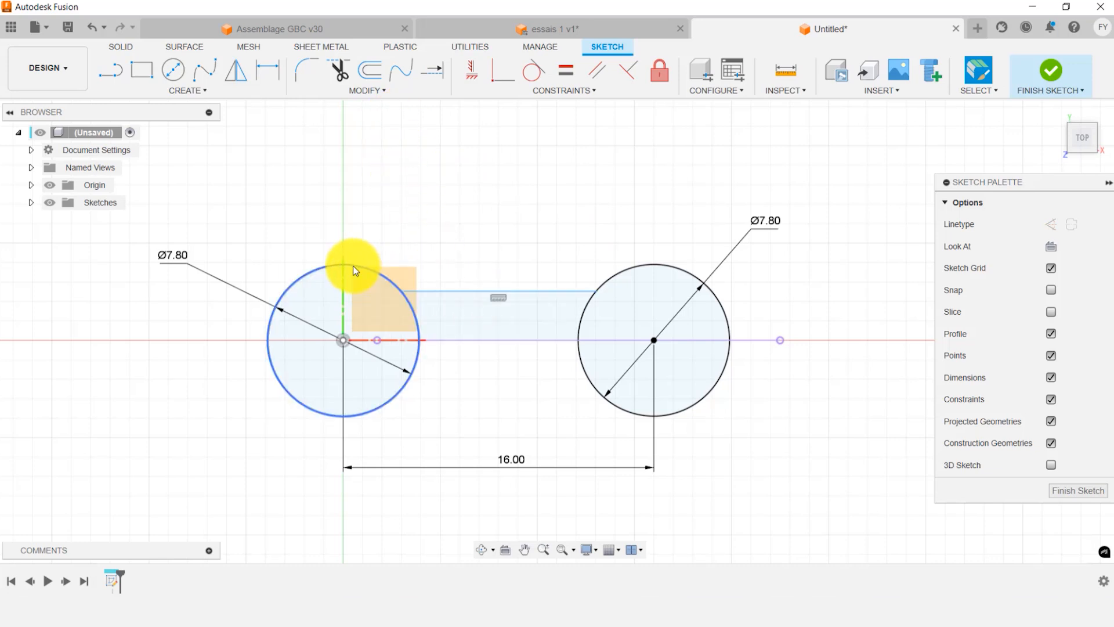
Add a tangent constraint between the horizontal line and the origin circle.
click(530, 72)
click(490, 290)
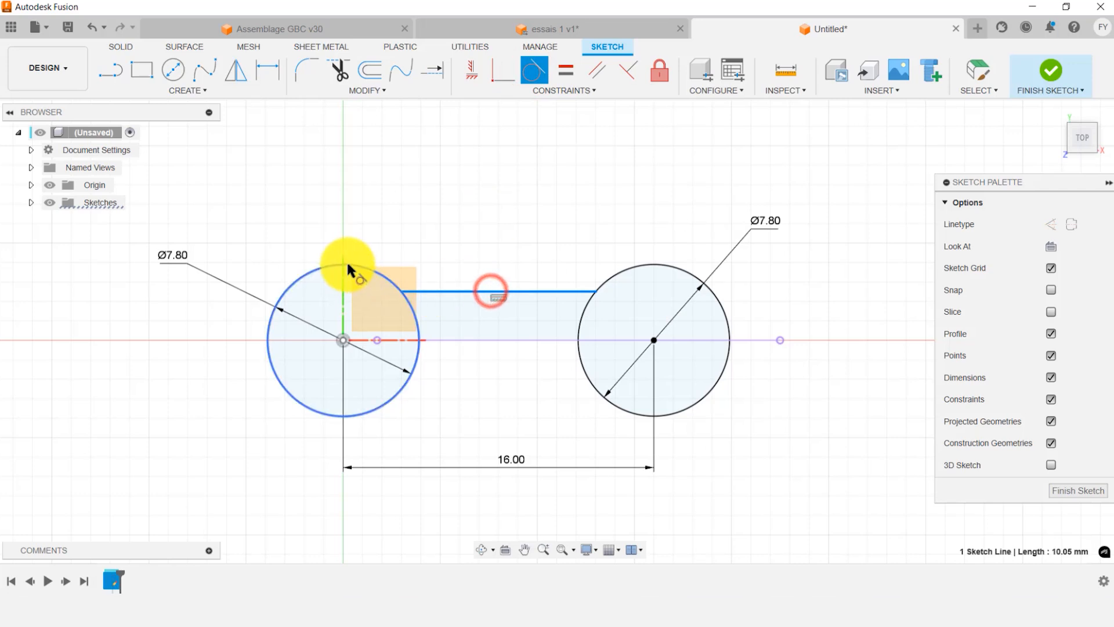
click(365, 270)
key(Escape)
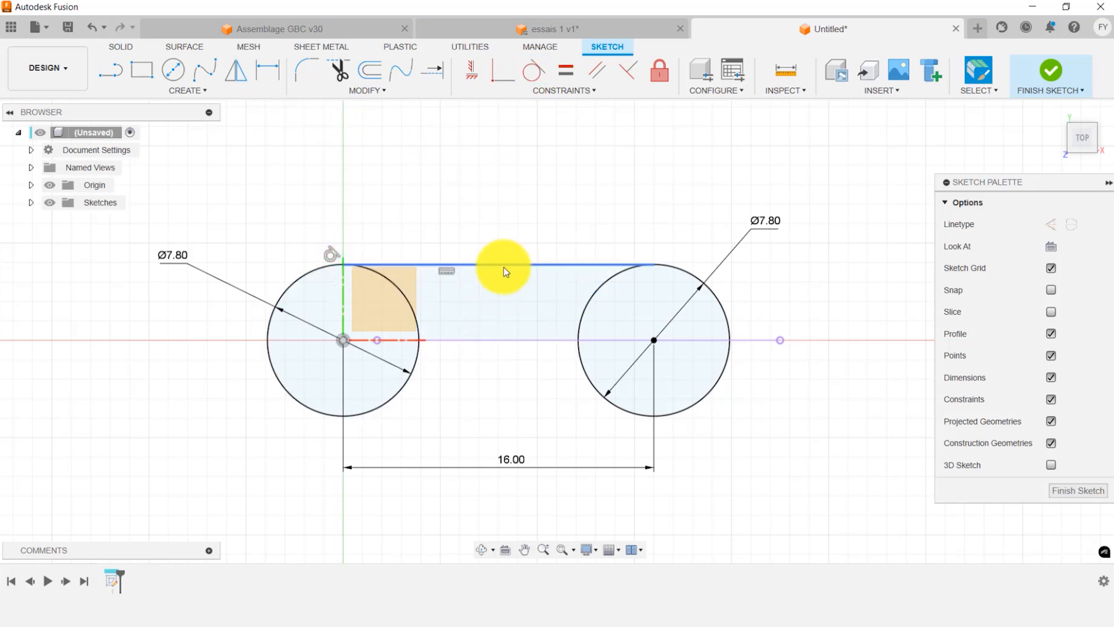
Mirror the upper tangent line about the projected X axis line through the circle centers and finish the sketch.
click(237, 71)
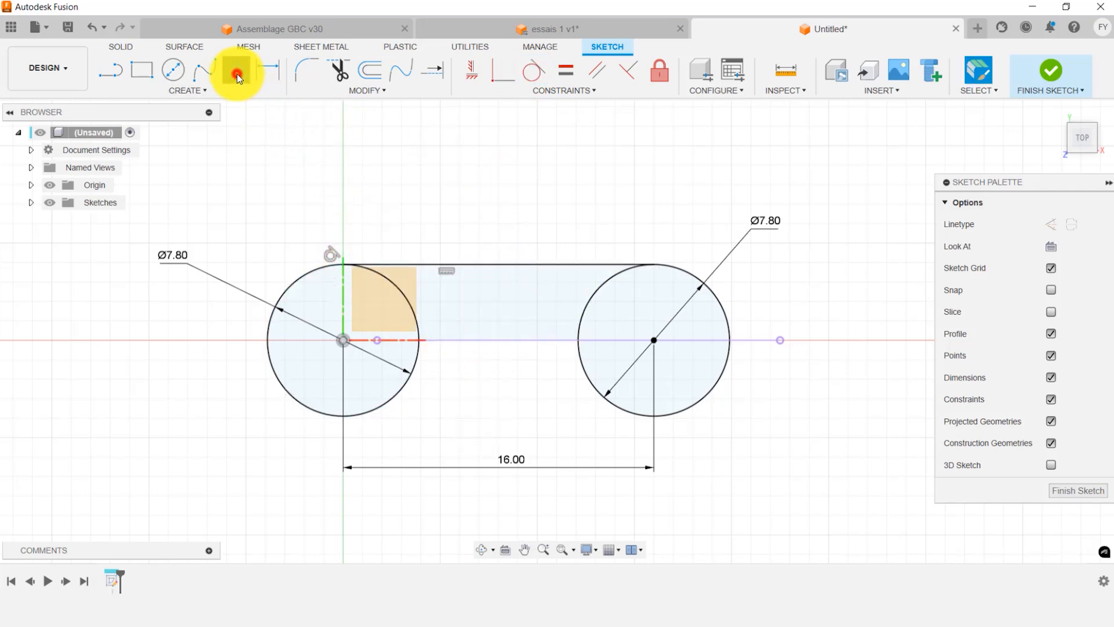
click(507, 265)
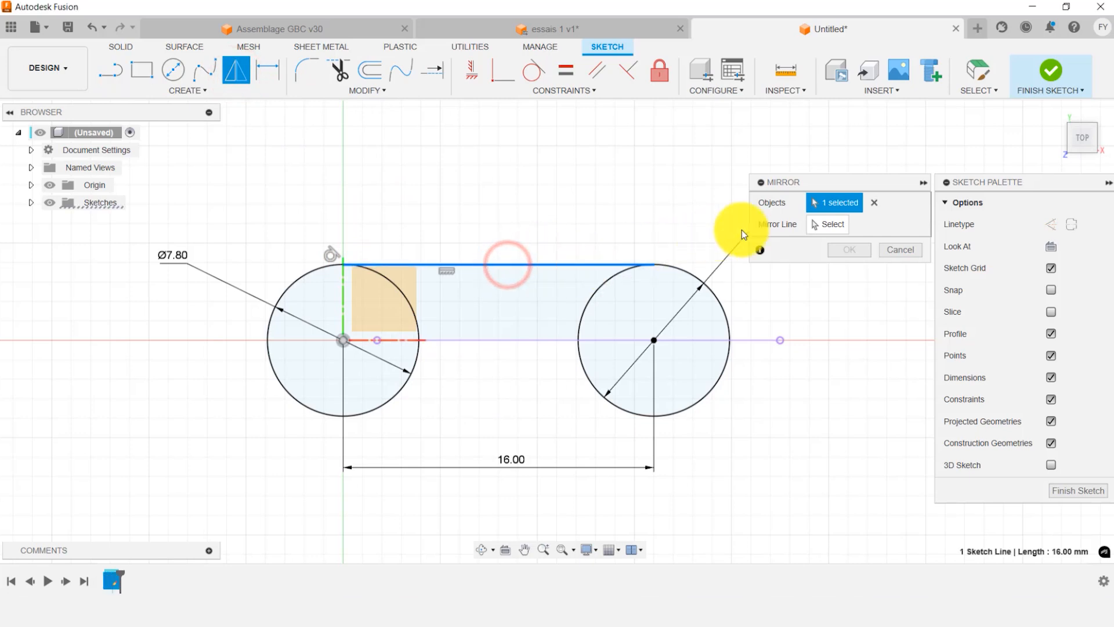
click(831, 225)
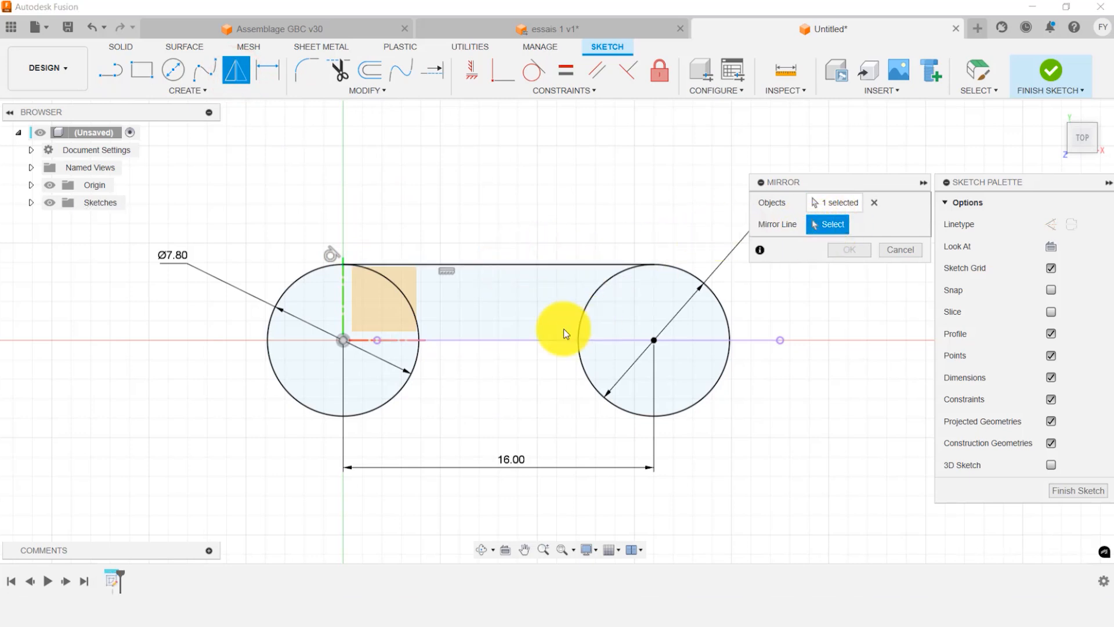
click(454, 339)
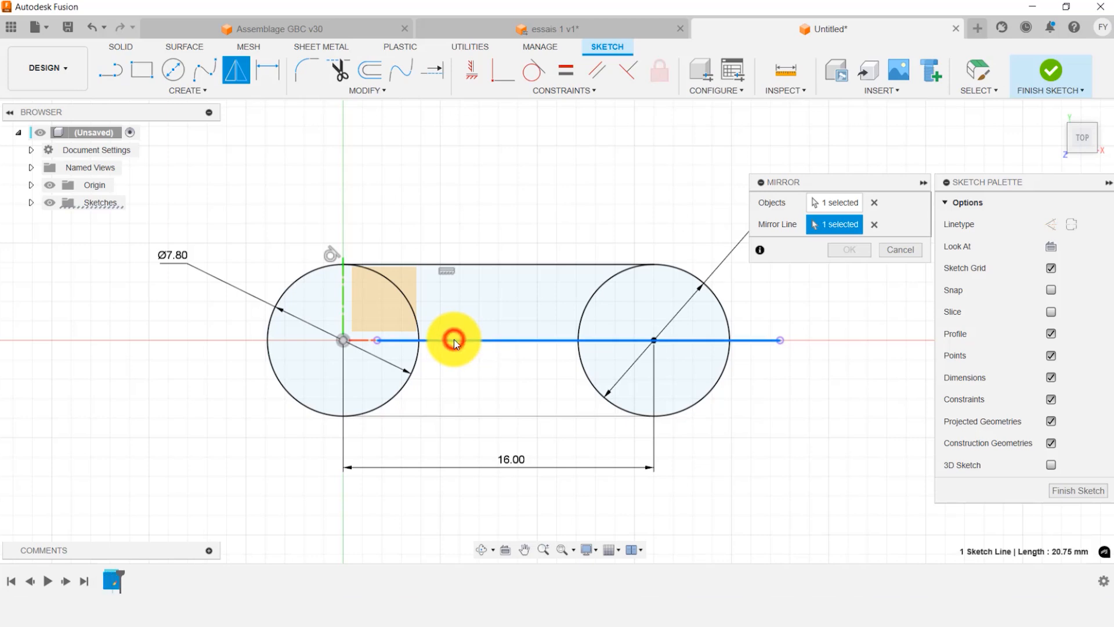
click(858, 249)
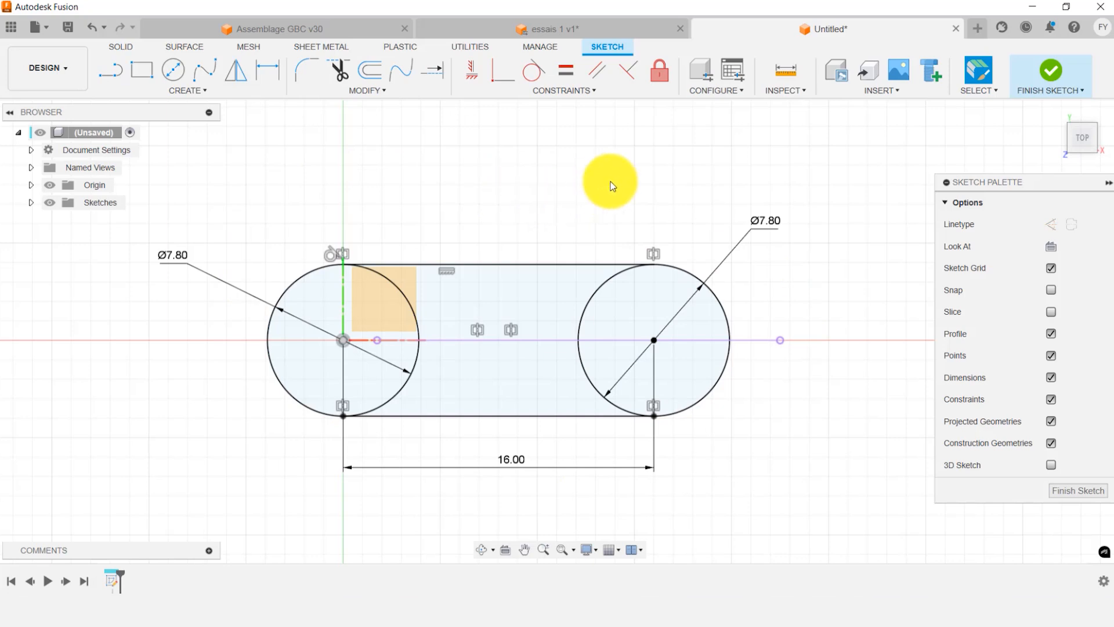
click(1052, 72)
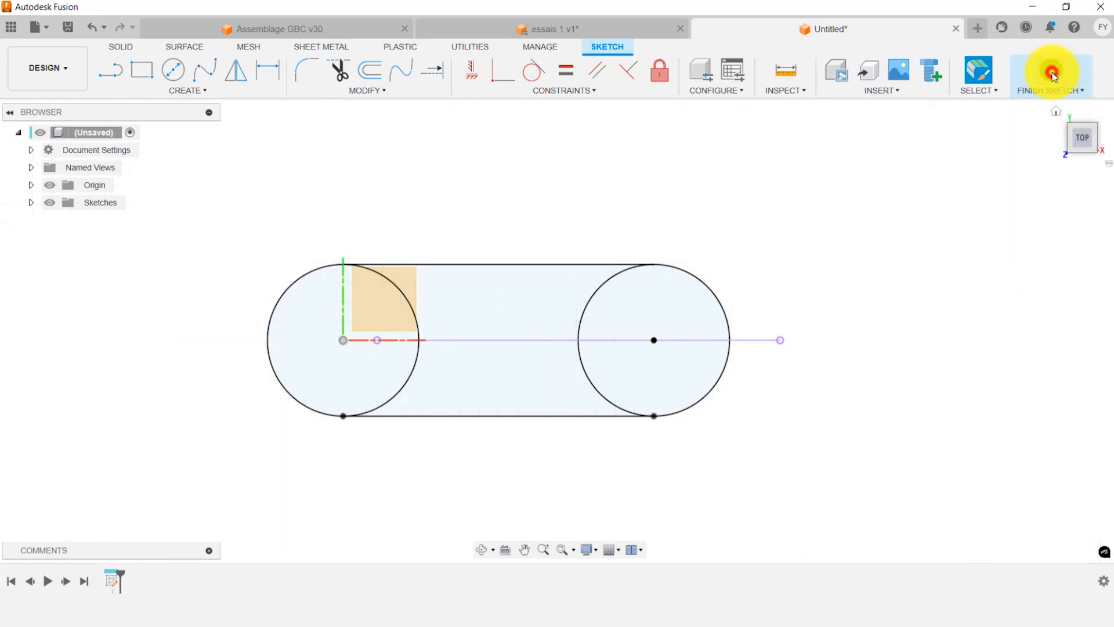
Extrude all five profiles of the rounded outline symmetrically, 4 mm to each side, as a new body.
shift+middle_drag(855, 376, 851, 302)
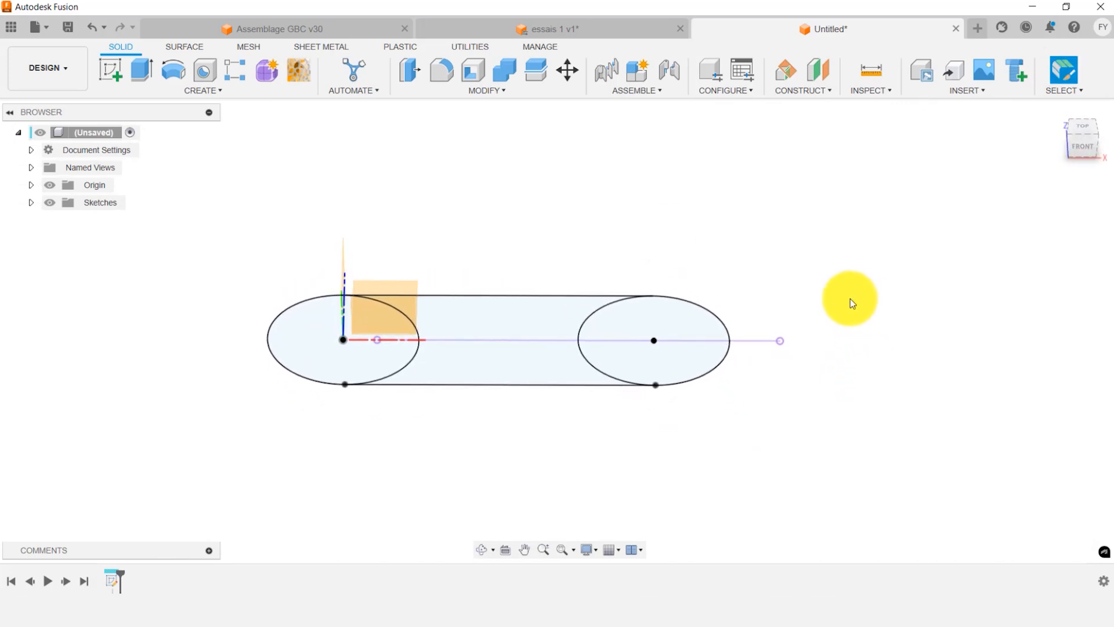
click(143, 72)
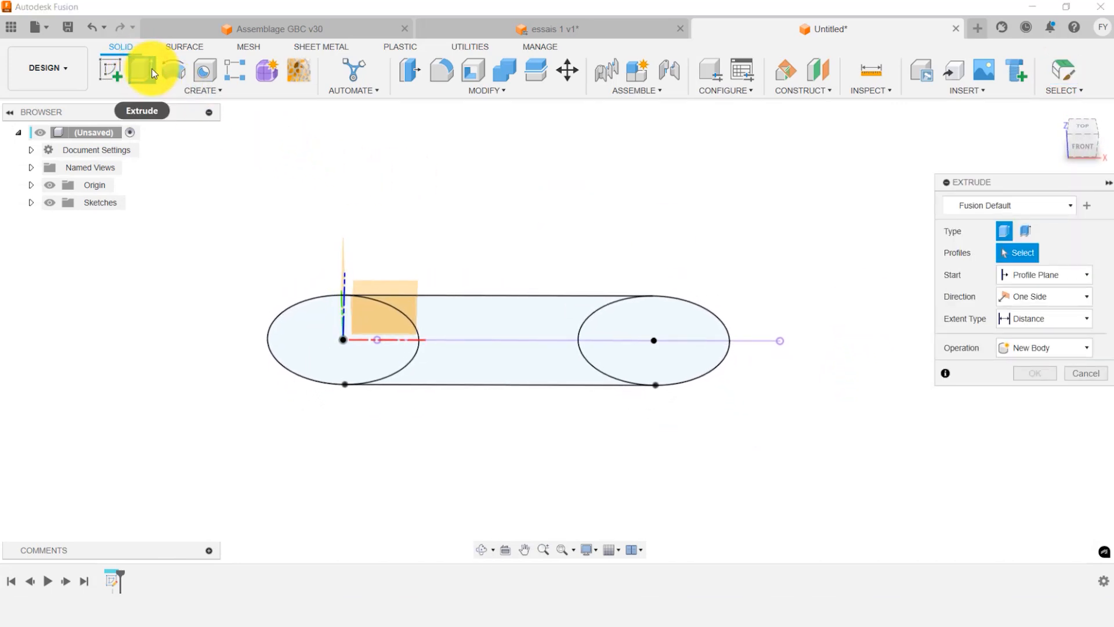
click(369, 362)
click(609, 351)
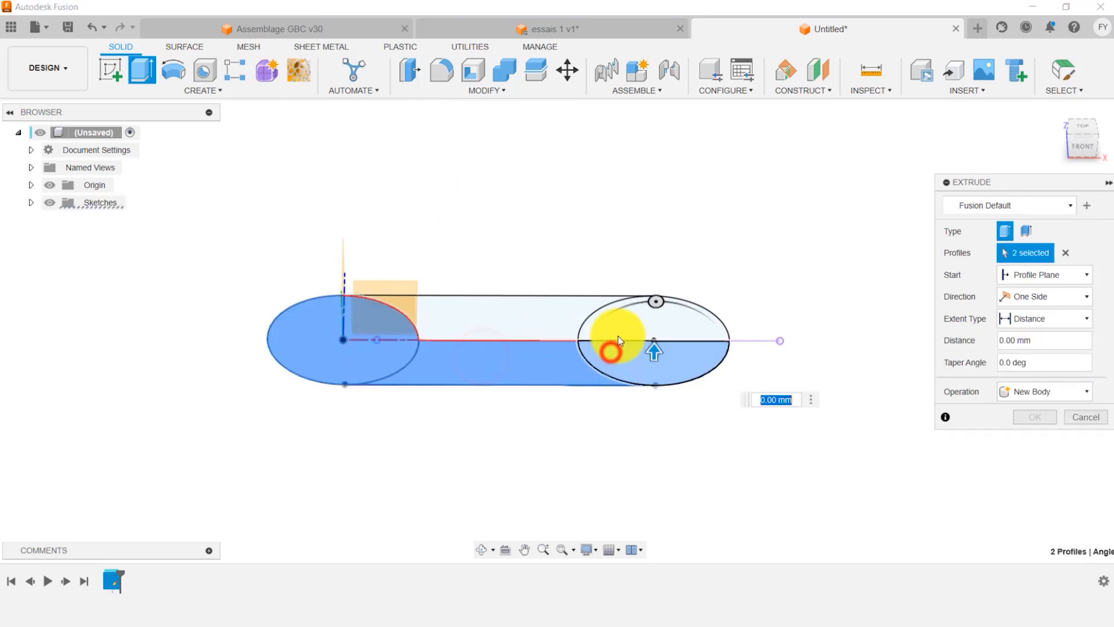
click(616, 323)
click(527, 319)
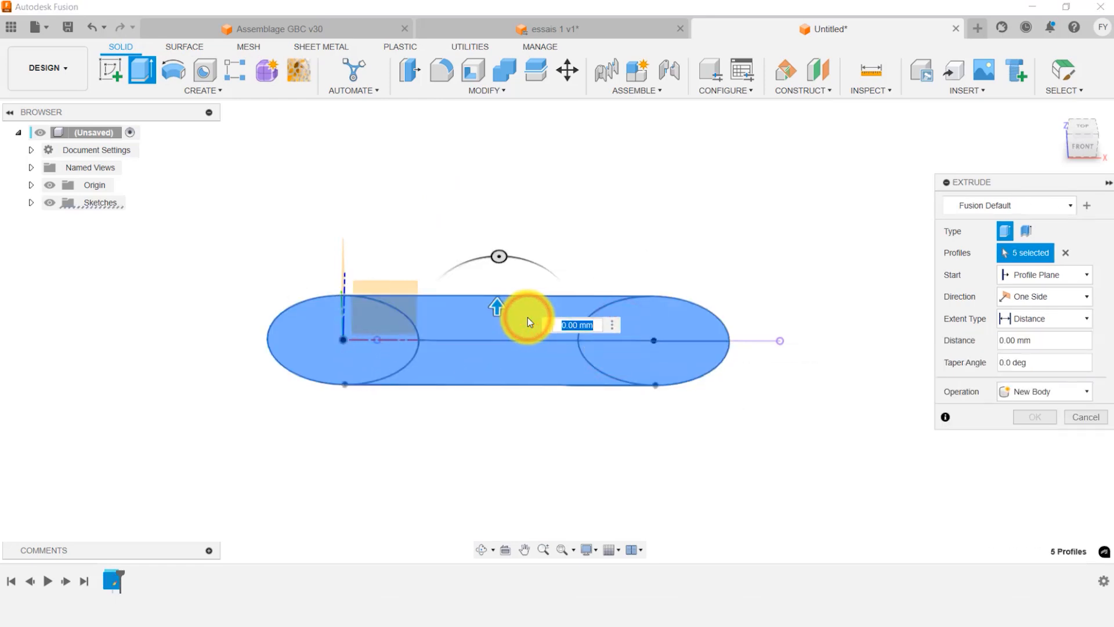
click(1083, 296)
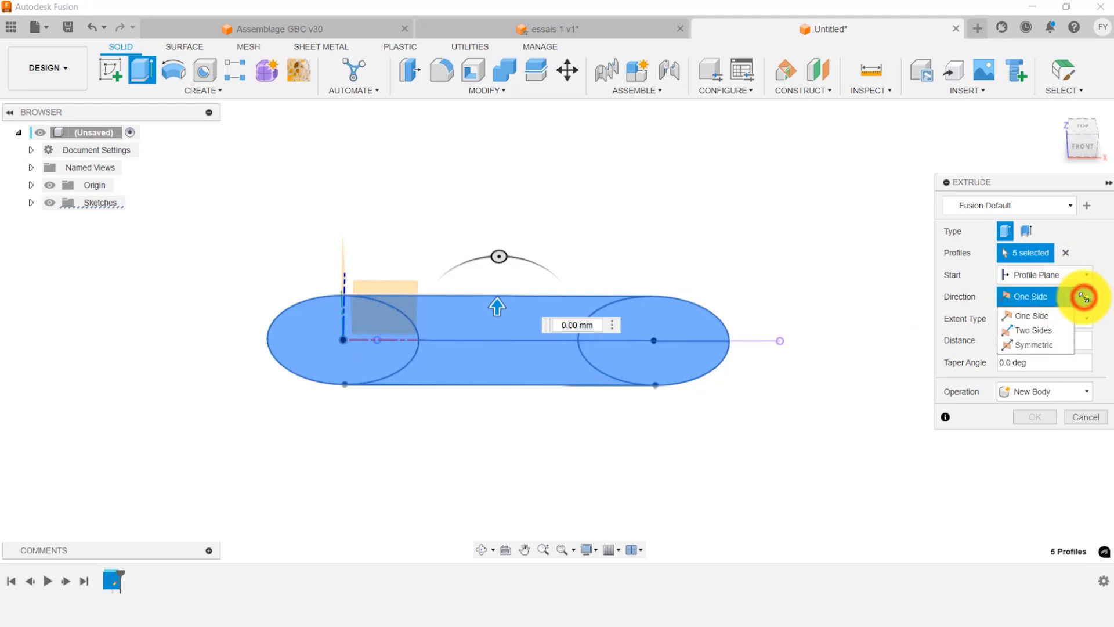
click(1047, 345)
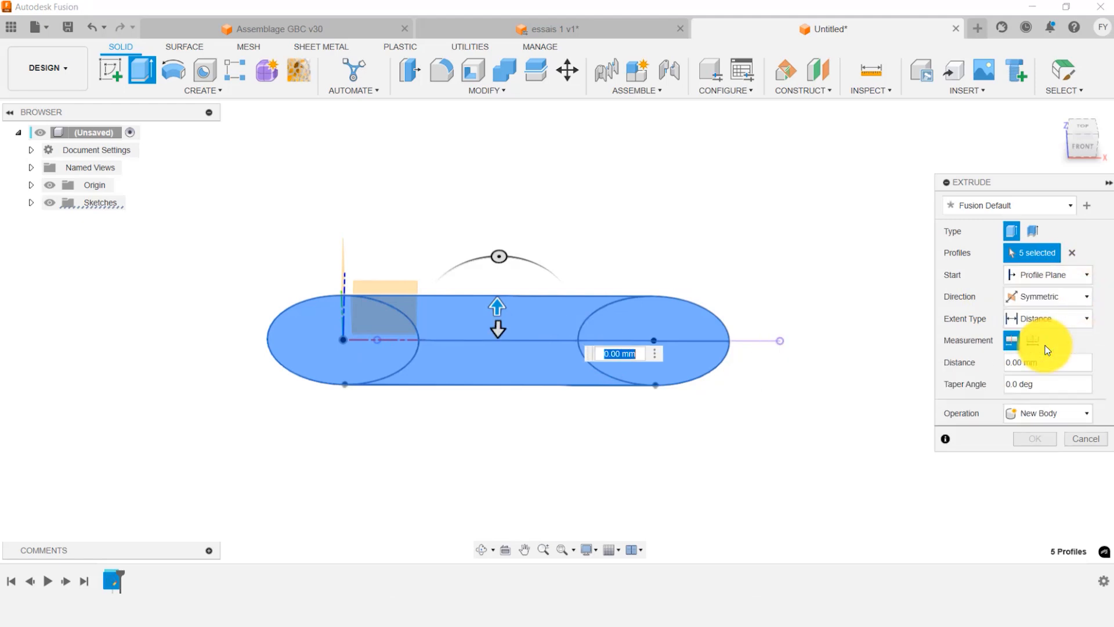
click(1054, 361)
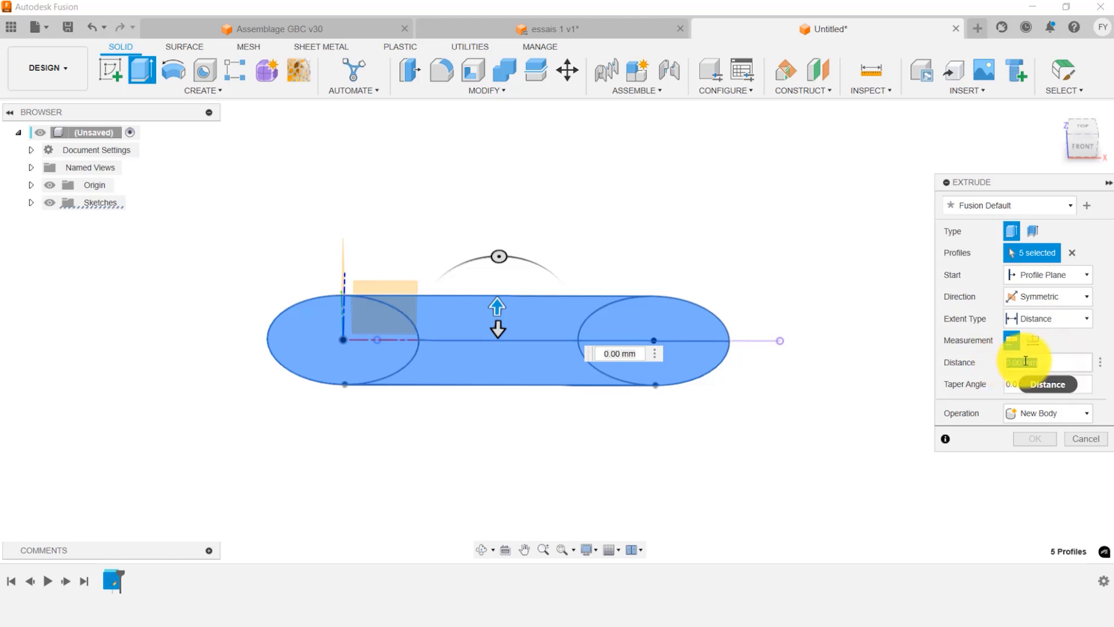
text(4)
click(1038, 435)
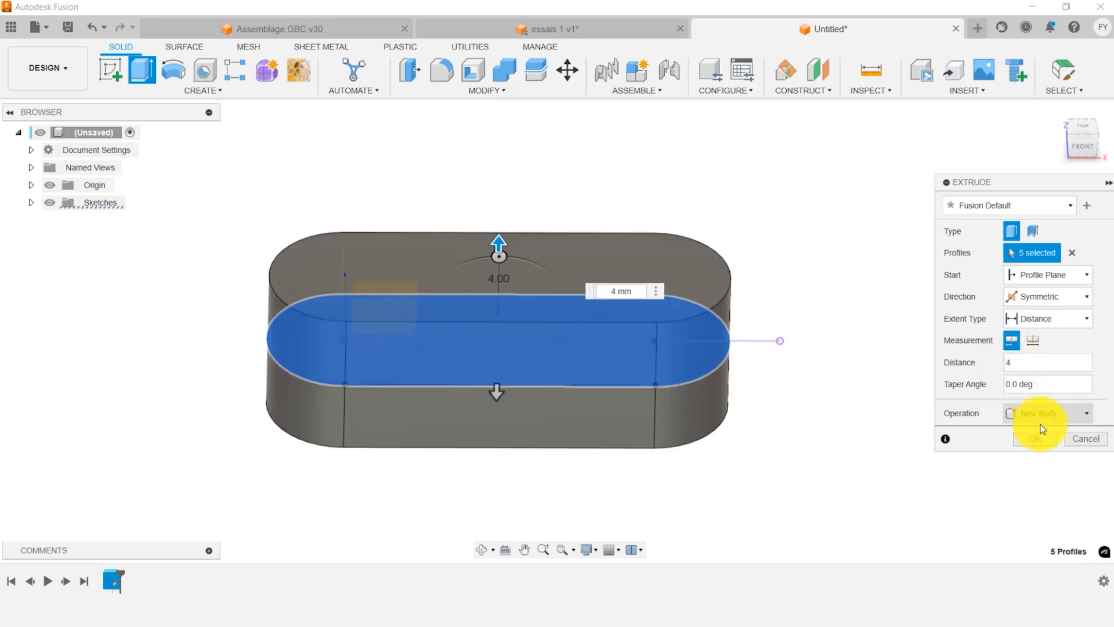
click(1040, 437)
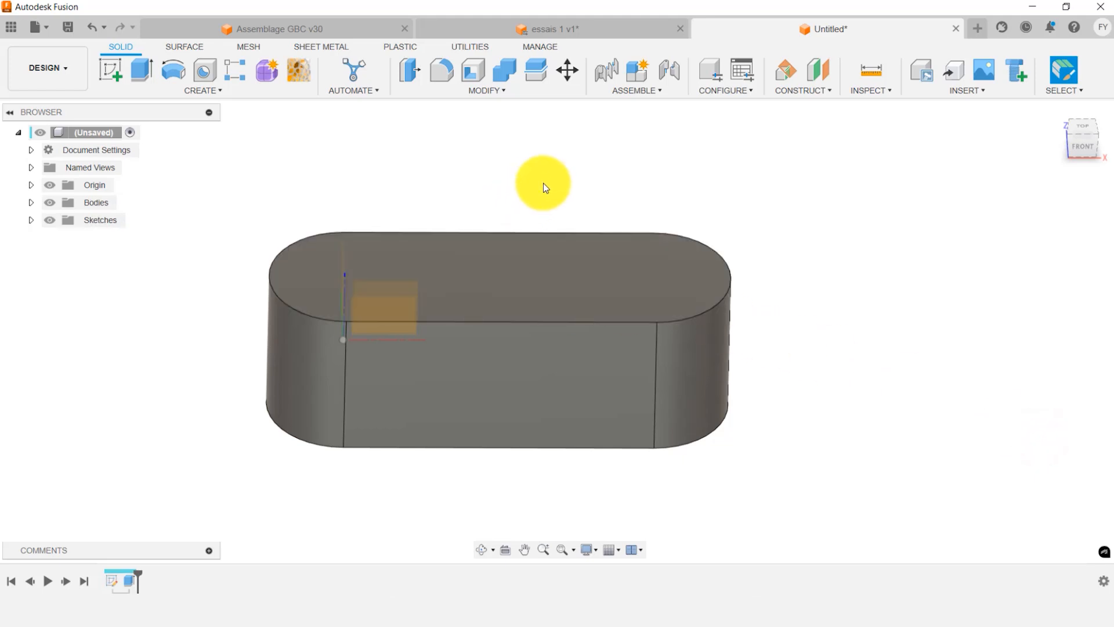
Start a new sketch on the XY origin plane hidden inside the body instead of on its upper face.
shift+middle_drag(542, 164, 540, 209)
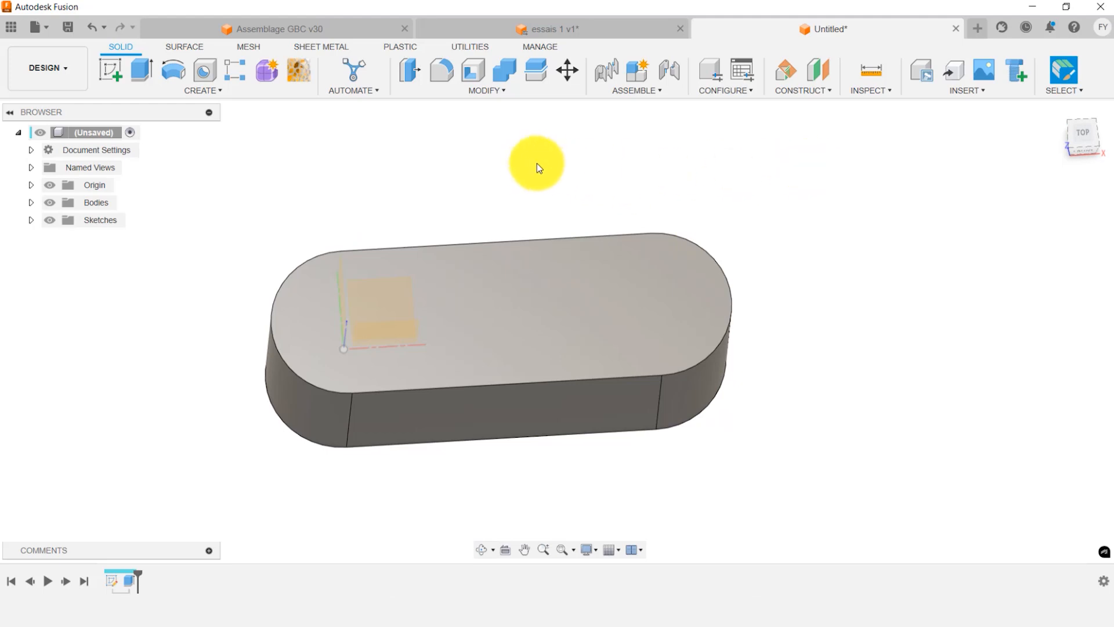
mouse_move(566, 166)
shift+middle_down()
mouse_move(634, 166)
mouse_move(614, 174)
shift+middle_up()
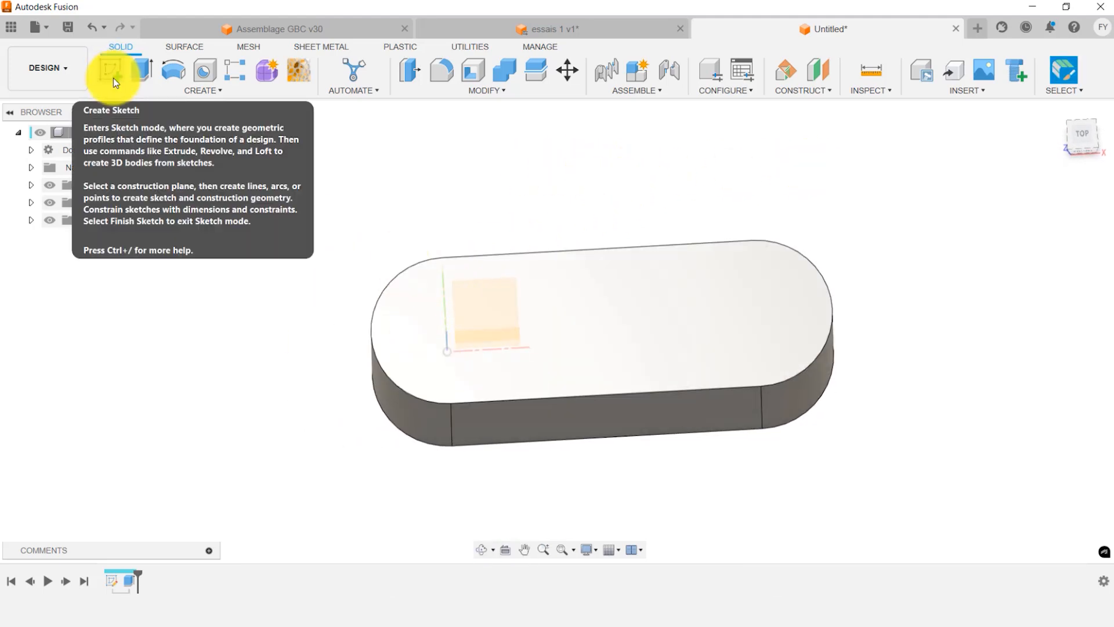
shift+middle_drag(455, 158, 454, 153)
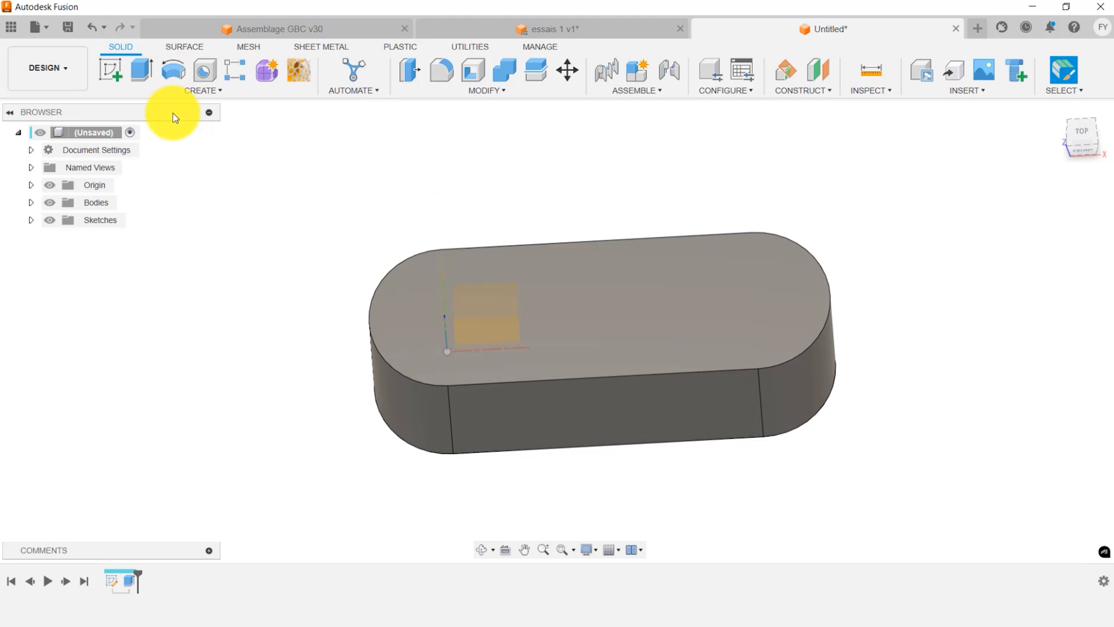
click(107, 76)
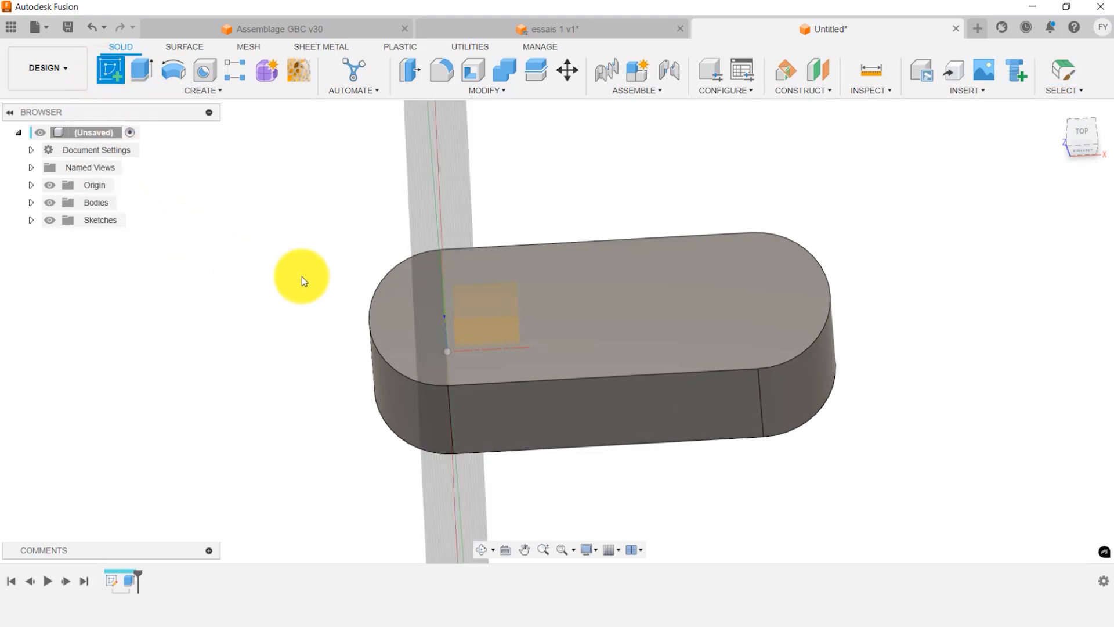
click(383, 305)
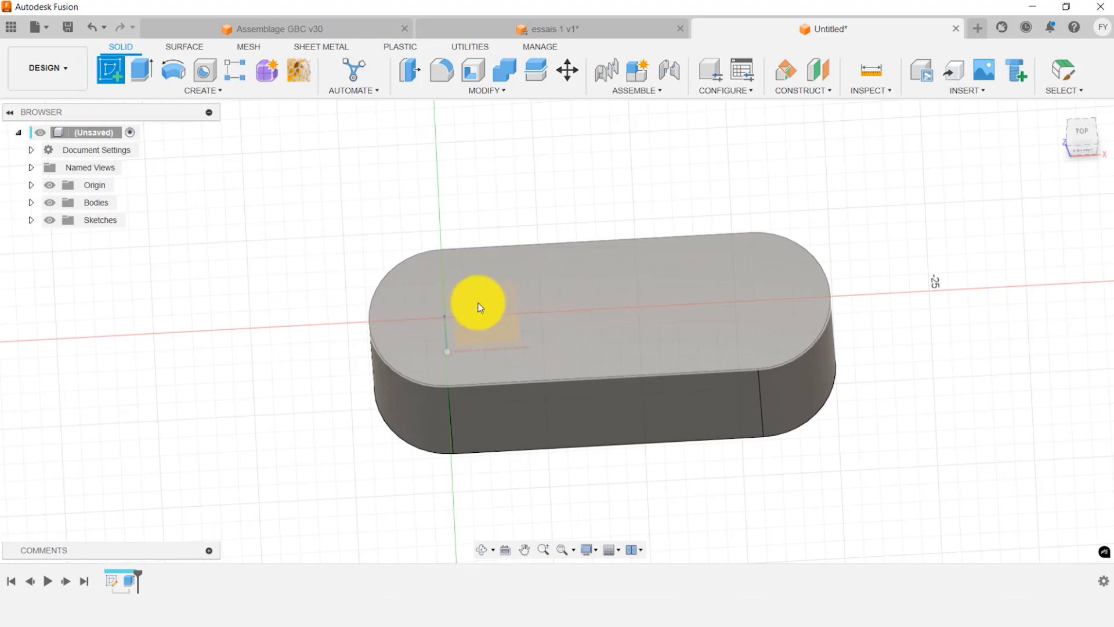
shift+middle_drag(567, 191, 591, 189)
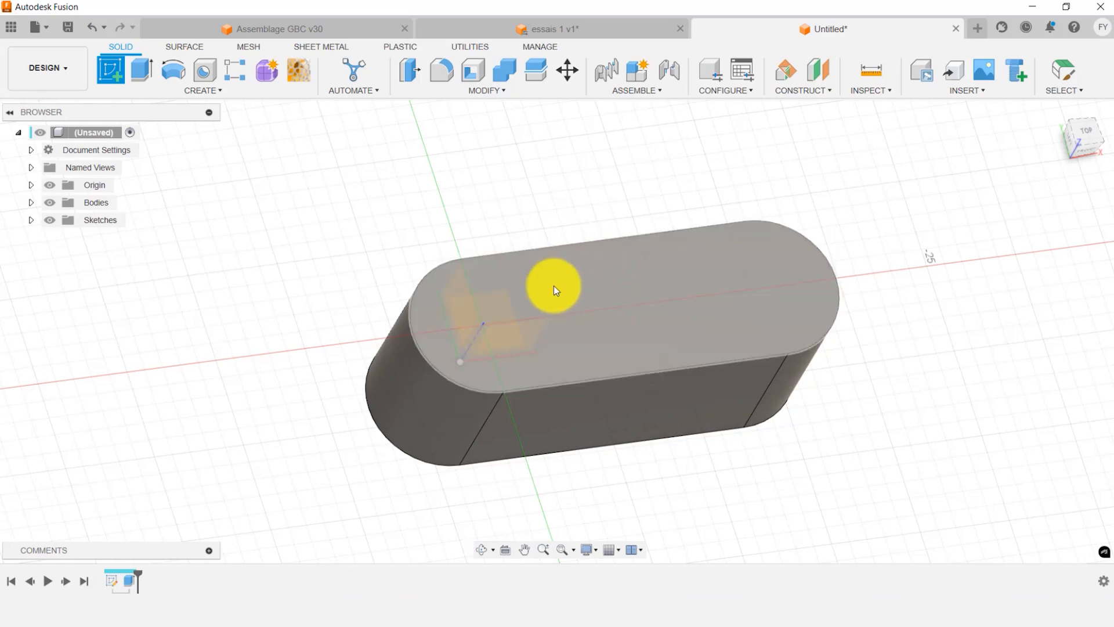
click(500, 305)
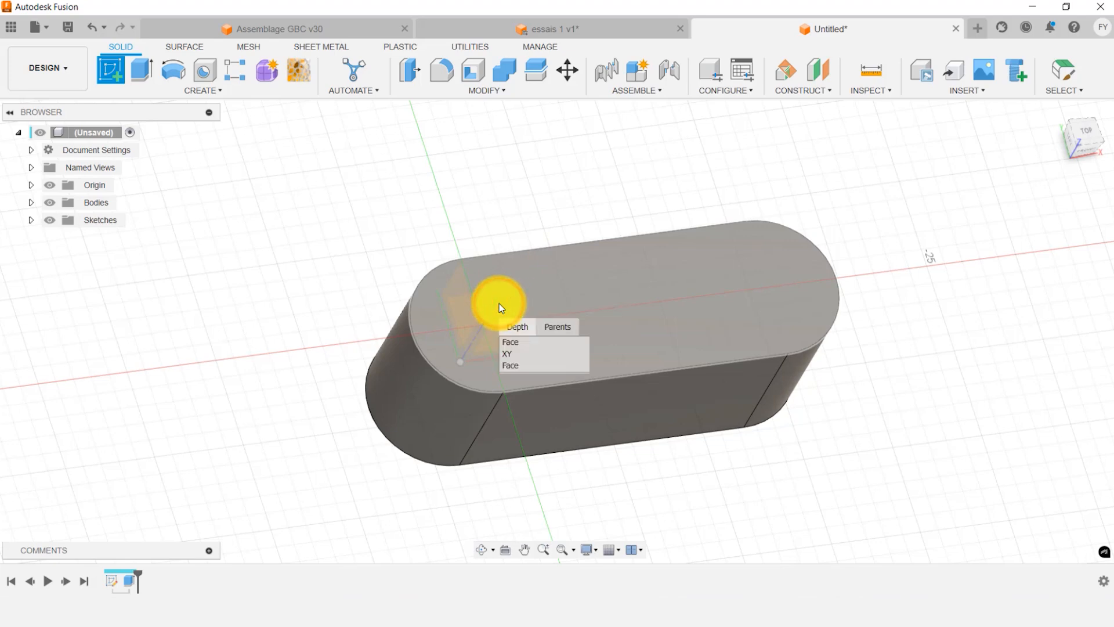
click(509, 355)
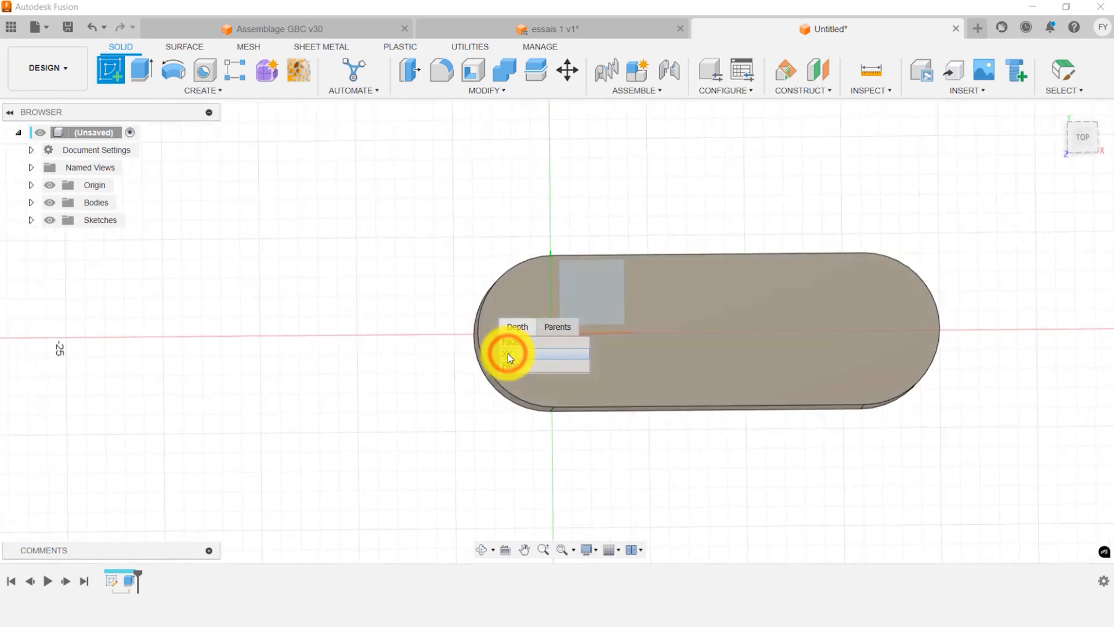
Draw a circle 6.25 mm in diameter centered on the origin.
middle_drag(637, 197, 393, 204)
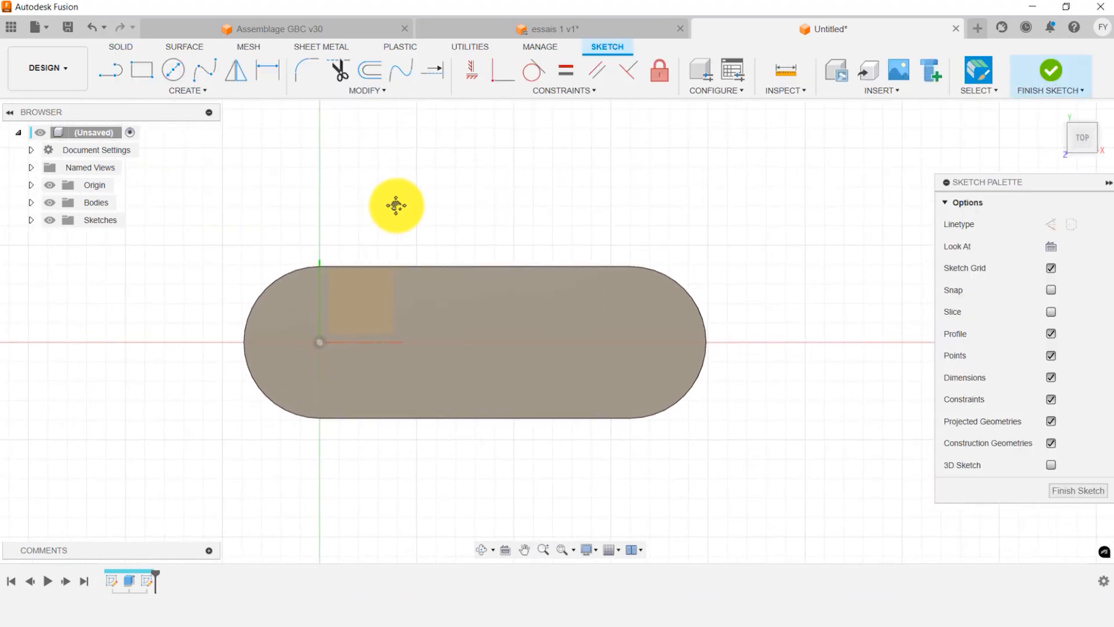
click(174, 70)
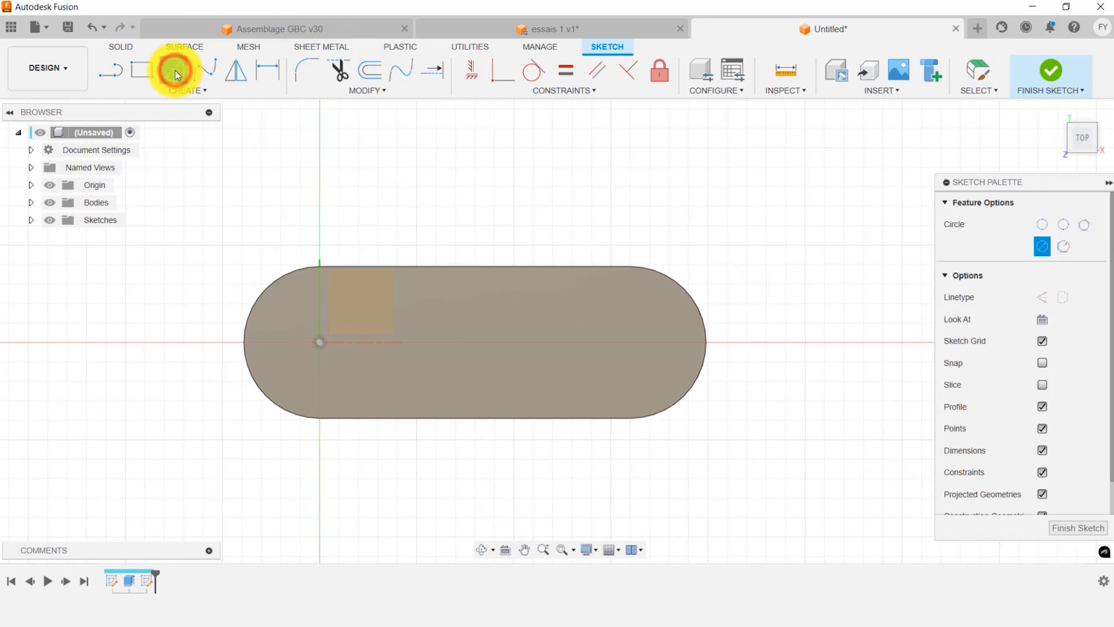
click(321, 343)
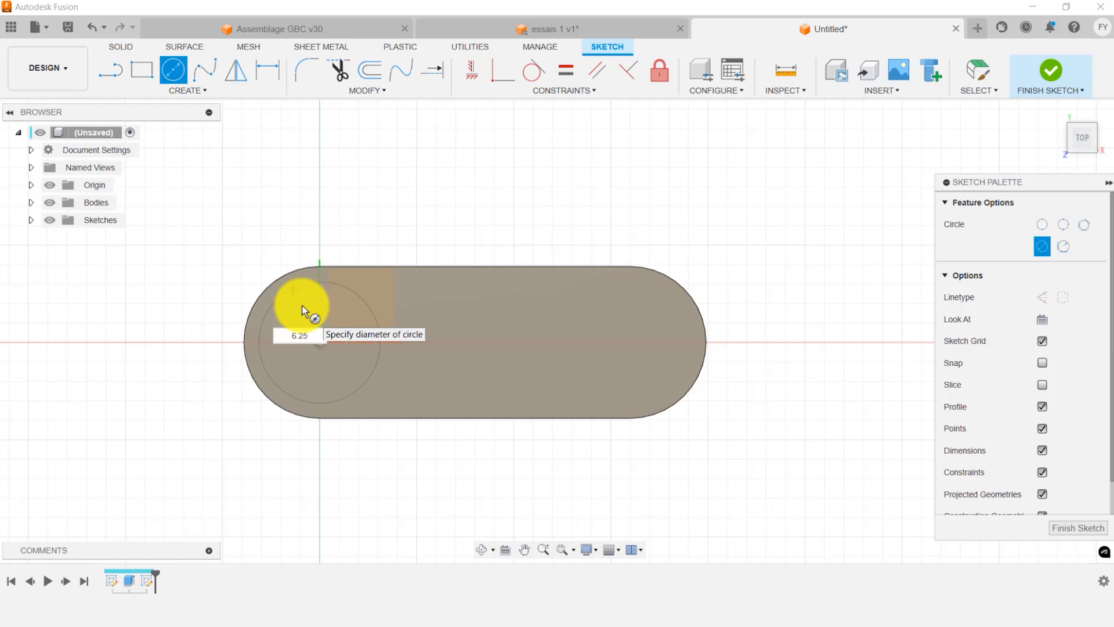
key(Return)
key(Escape)
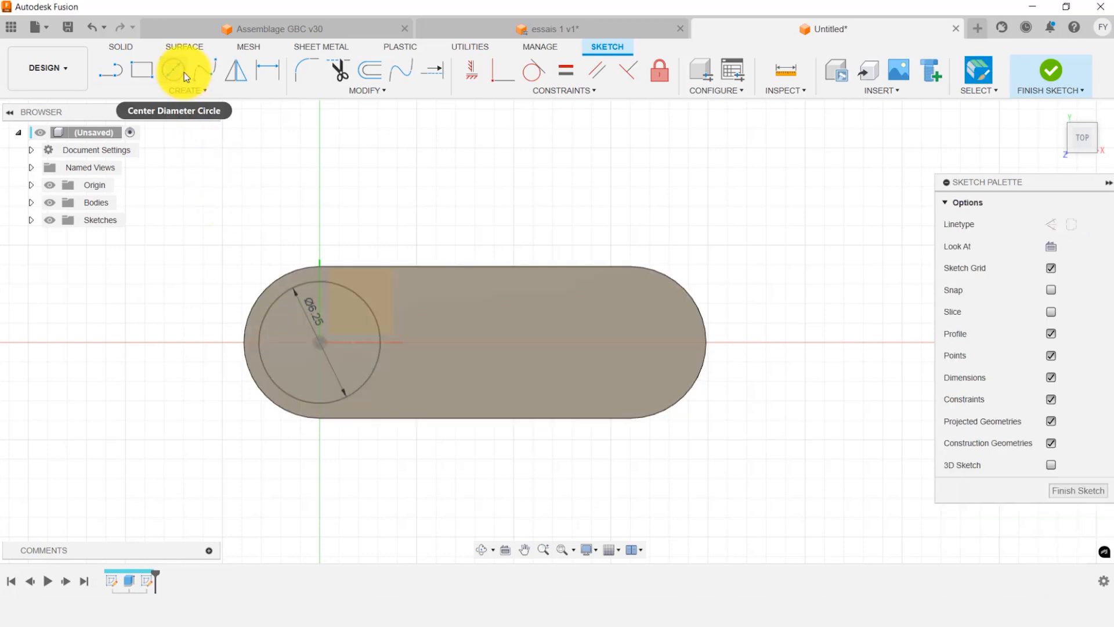
Draw a larger concentric circle about 11.1 mm in diameter centered on the origin.
click(174, 71)
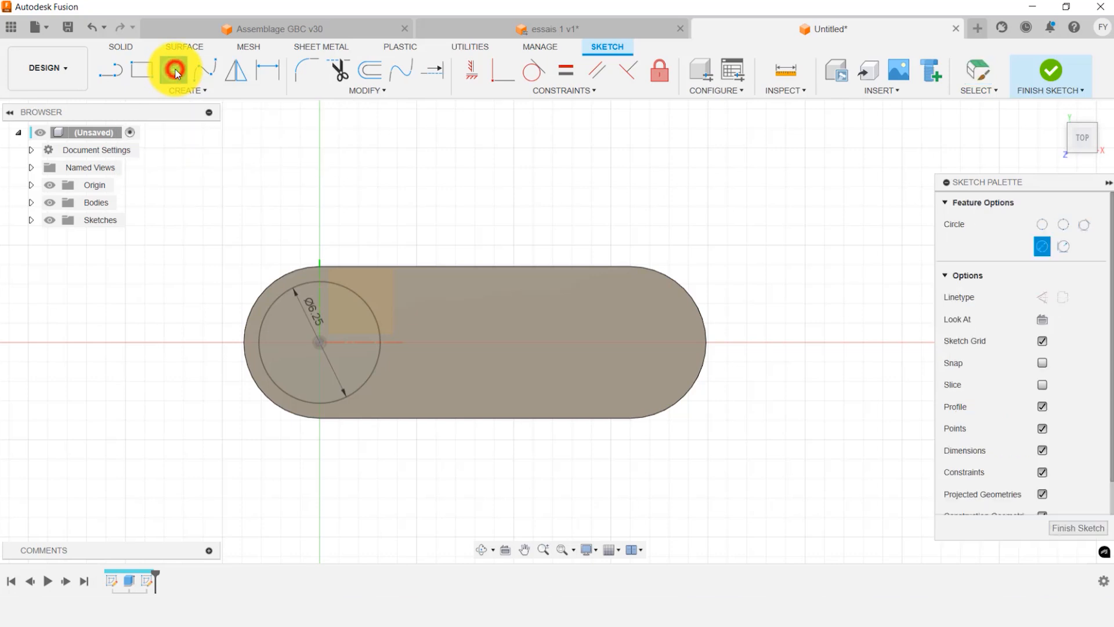
click(319, 343)
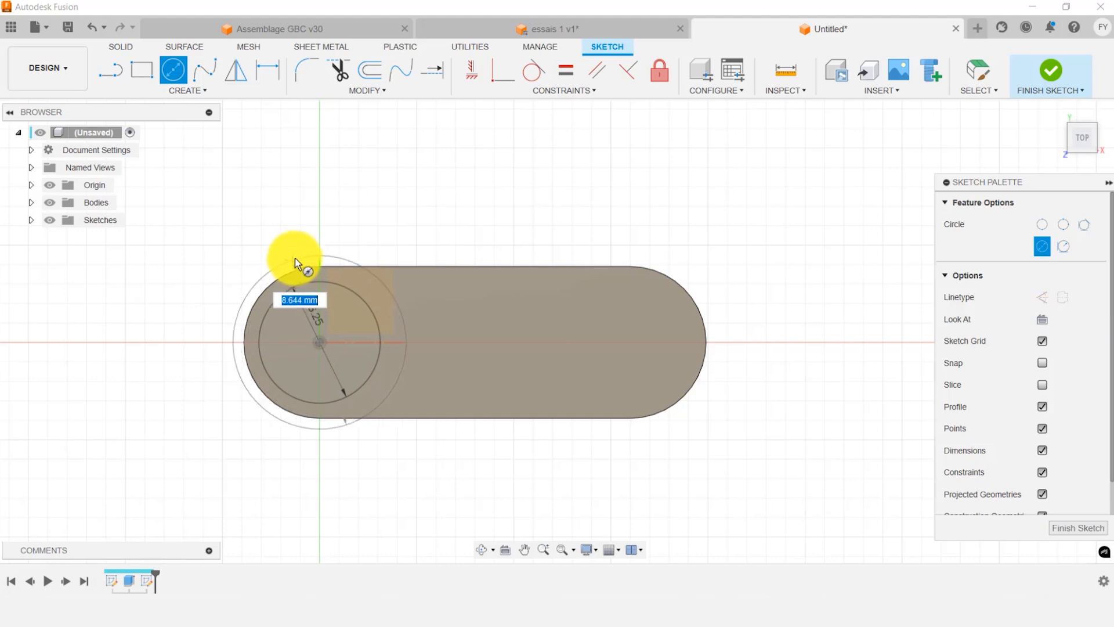
click(299, 240)
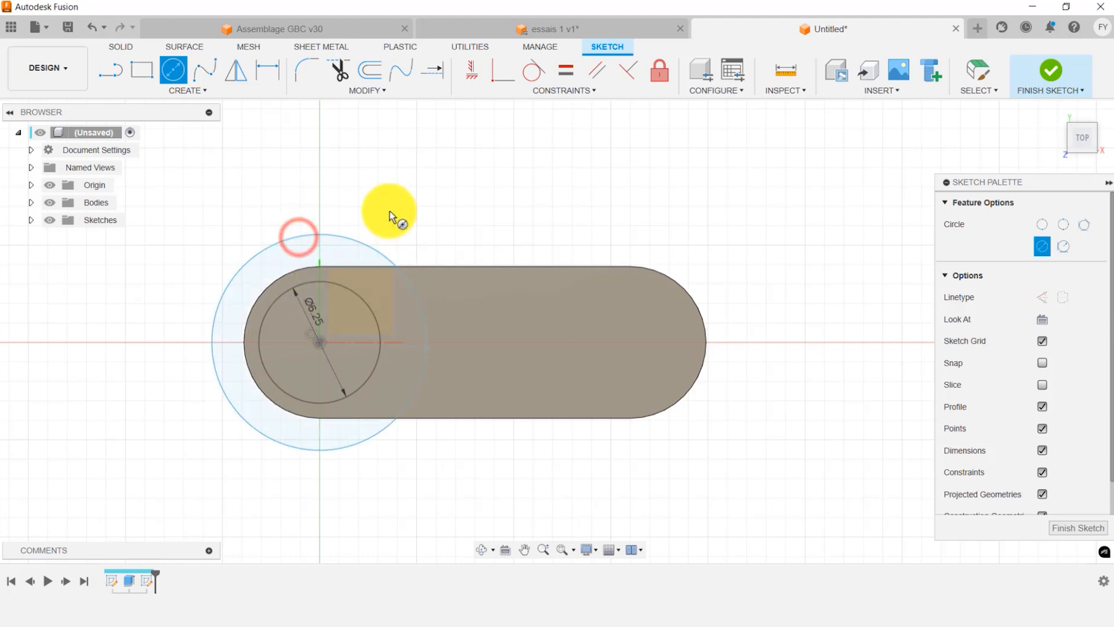
Dimension the outer concentric circle's diameter to 7.8 mm.
key(d)
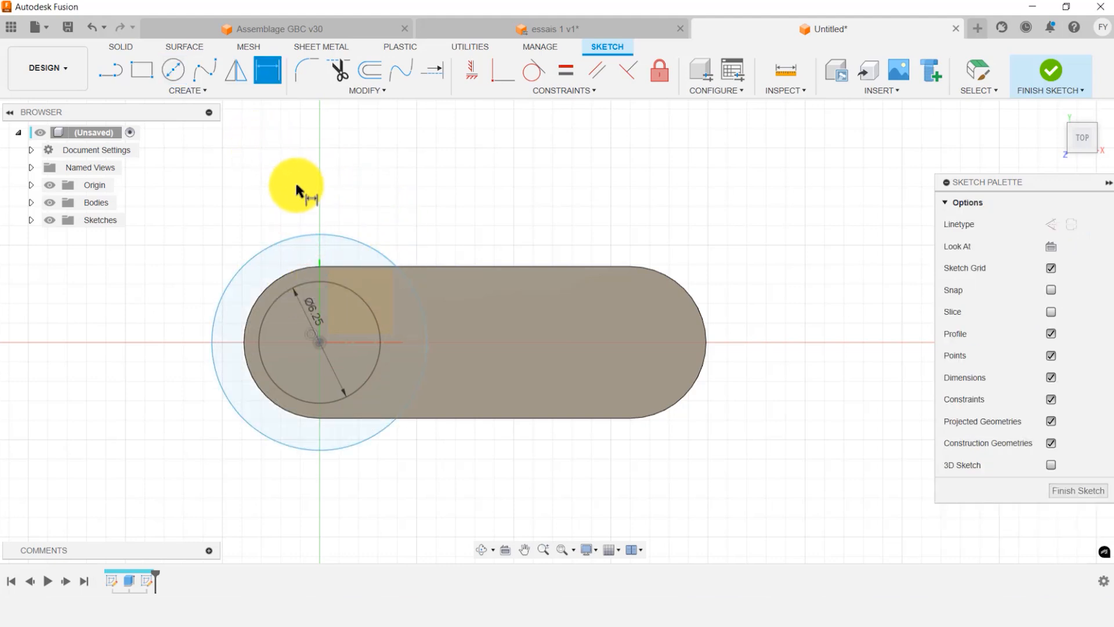
click(303, 237)
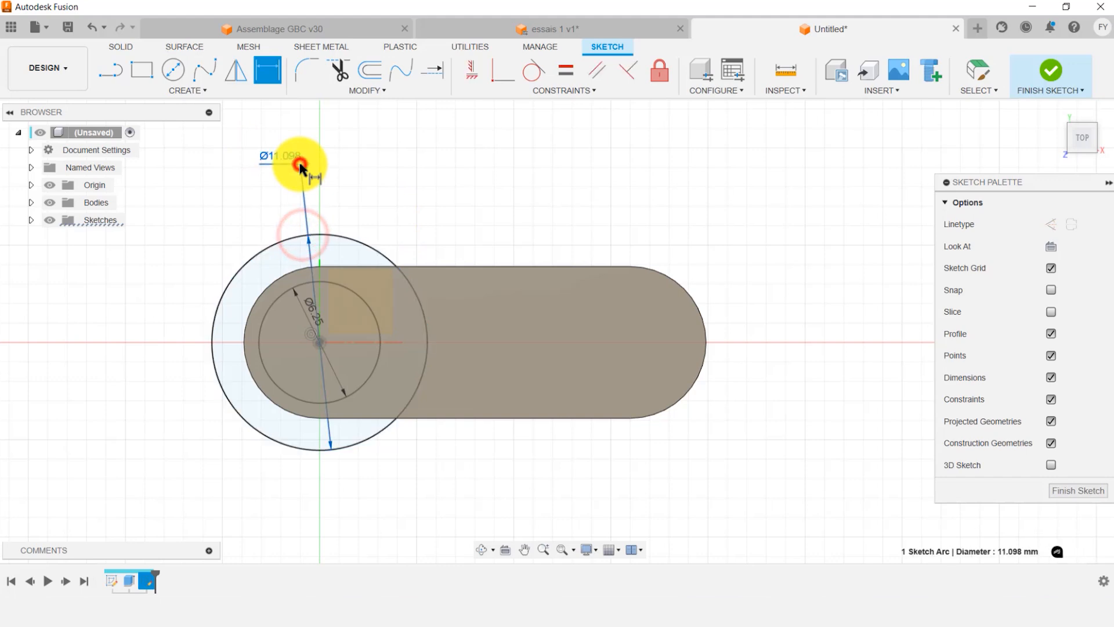
click(299, 165)
text(7)
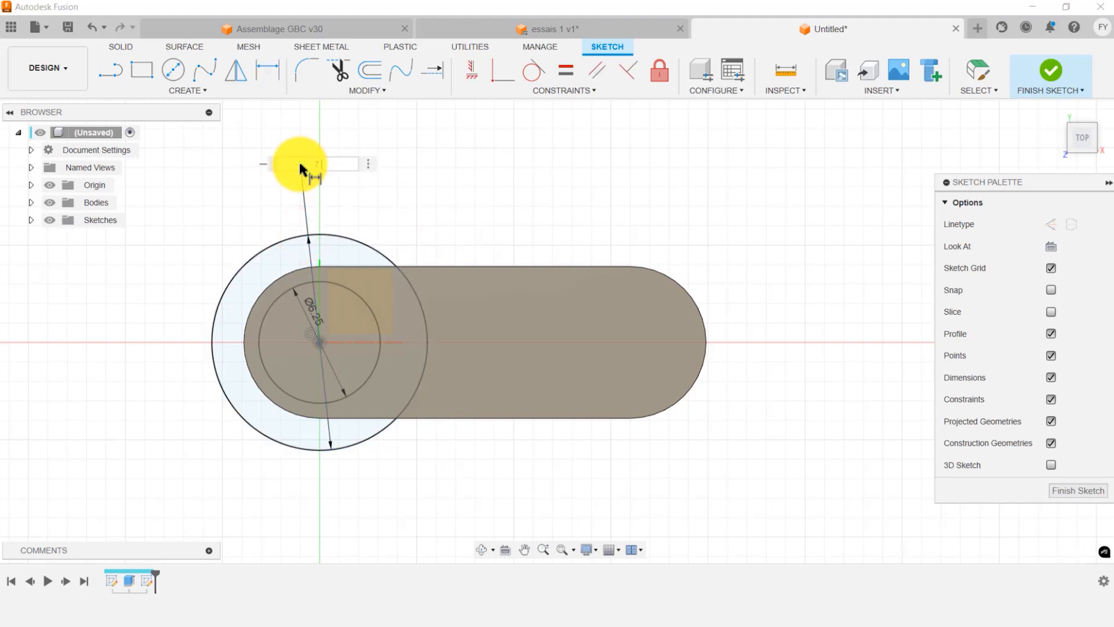
text(.8)
key(Return)
key(Escape)
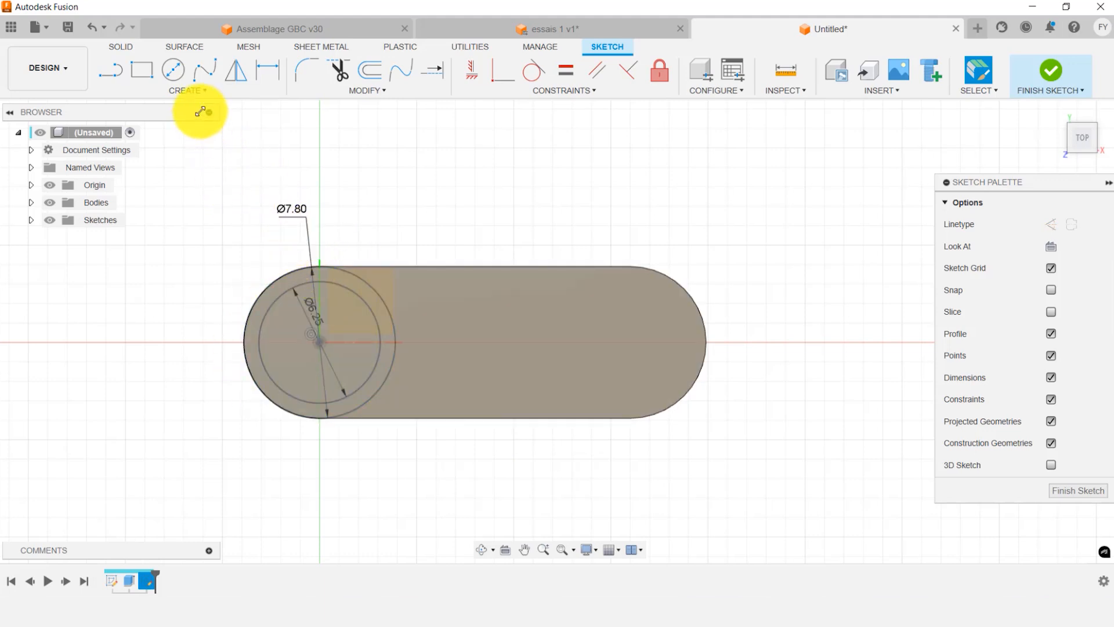
Create a rectangular pattern of the two concentric circles with quantity 2 and an 8 mm distance along the body's length.
click(184, 92)
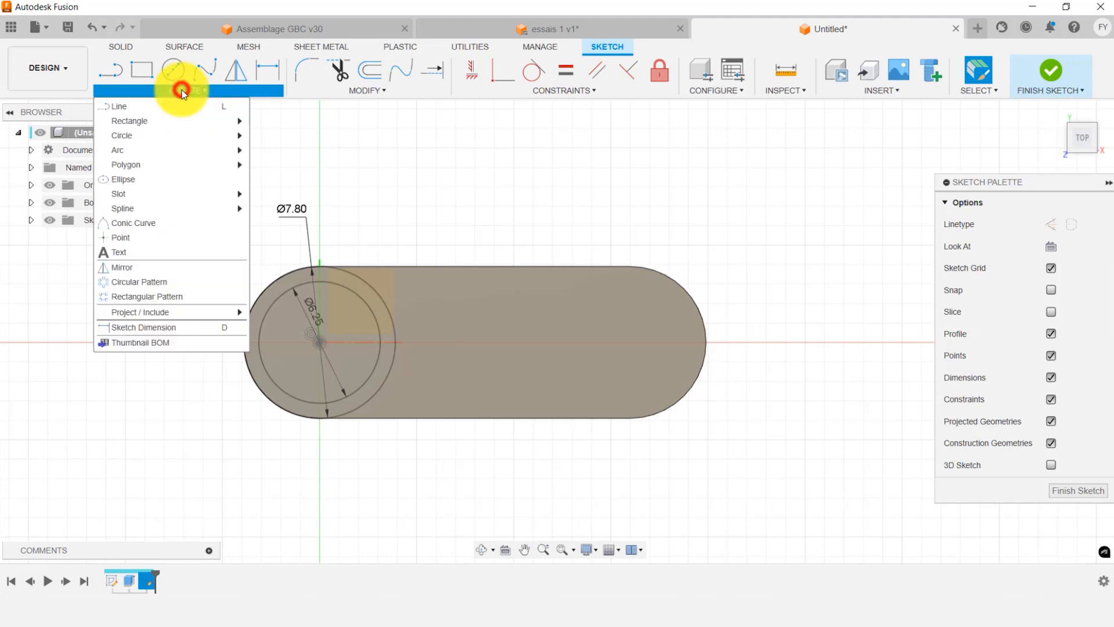
click(162, 298)
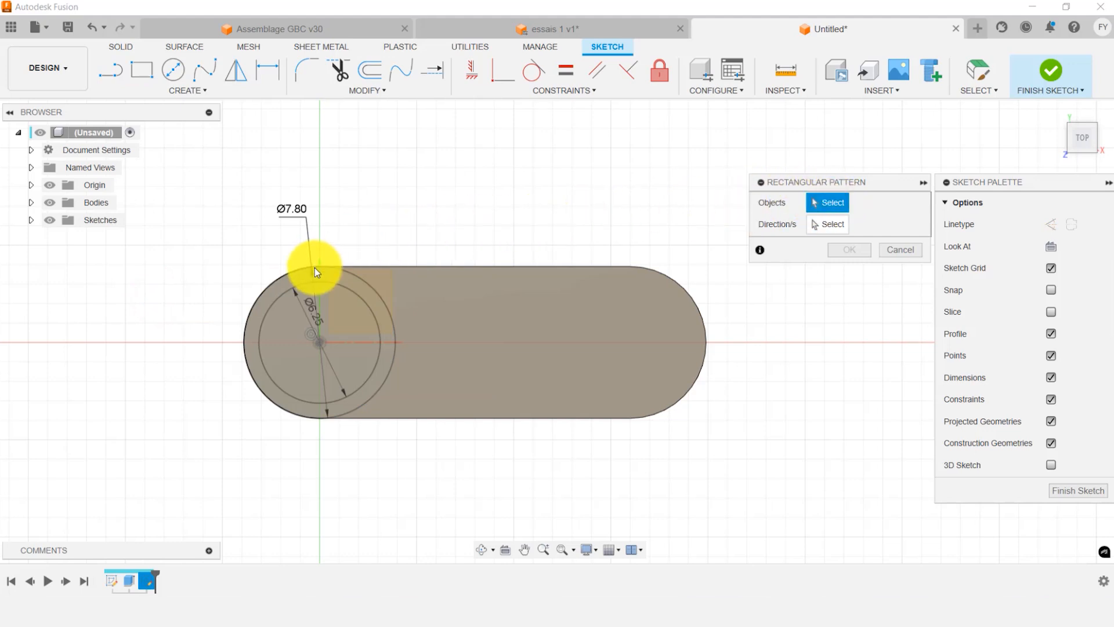
click(338, 272)
click(325, 282)
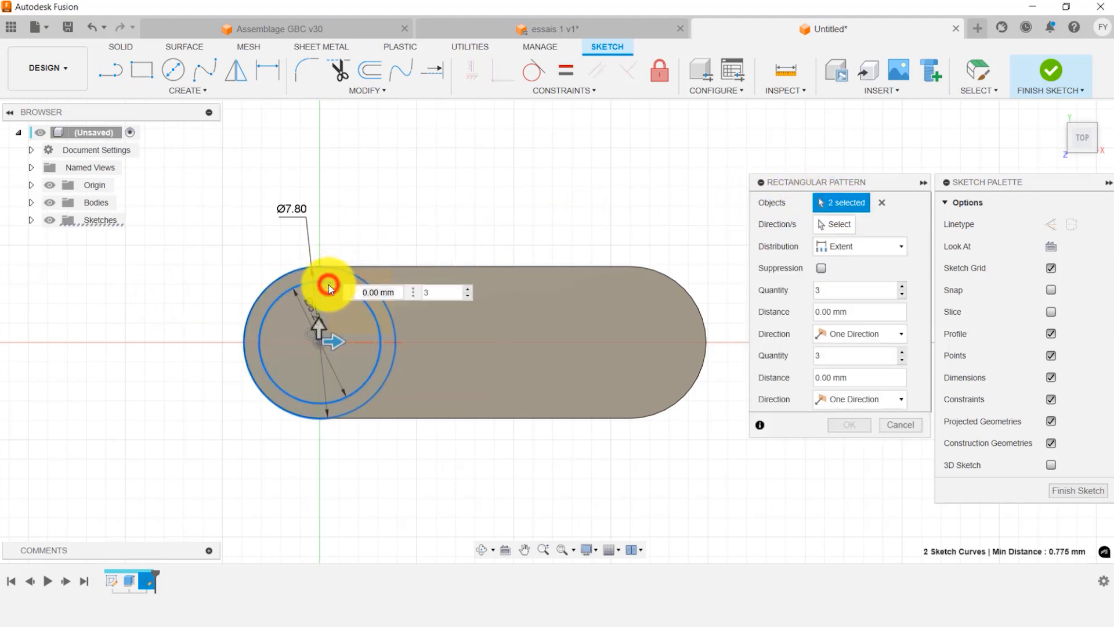
click(839, 223)
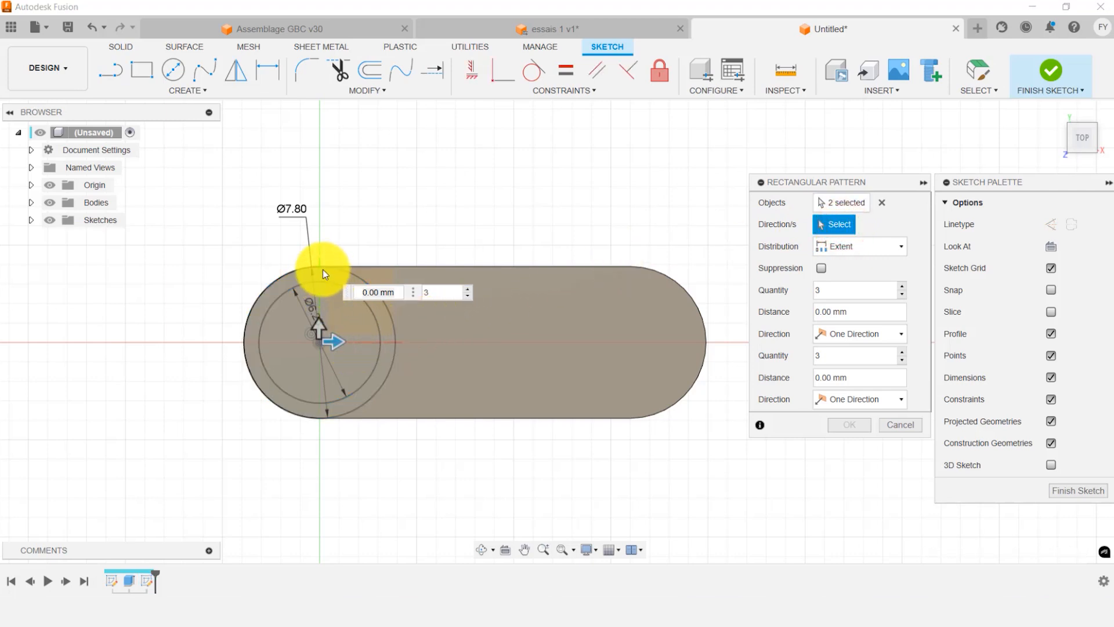
click(410, 422)
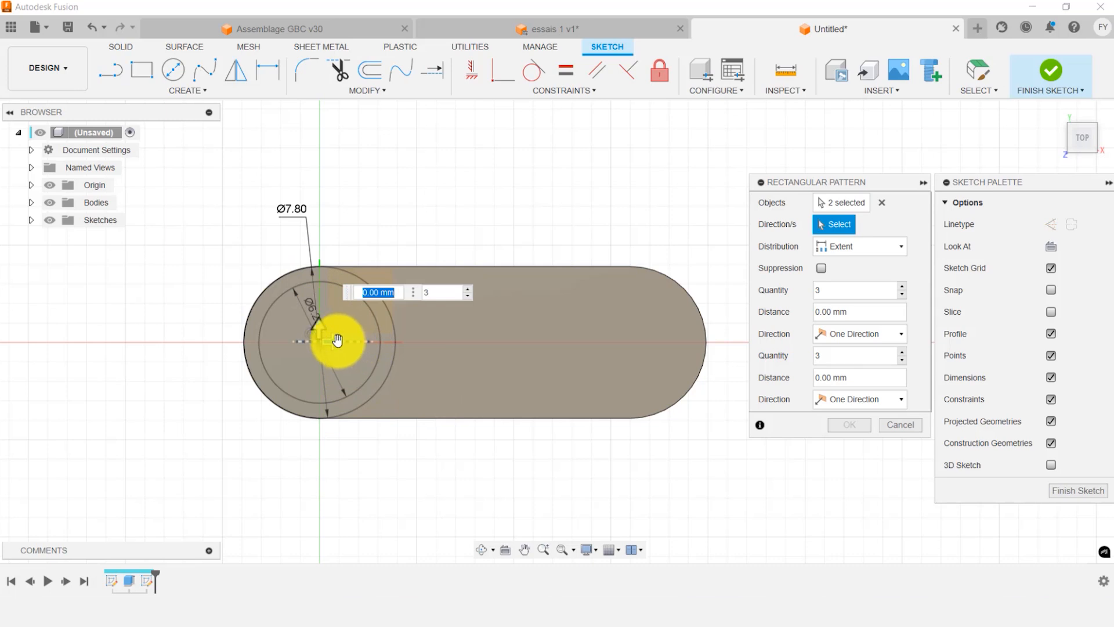
key(Tab)
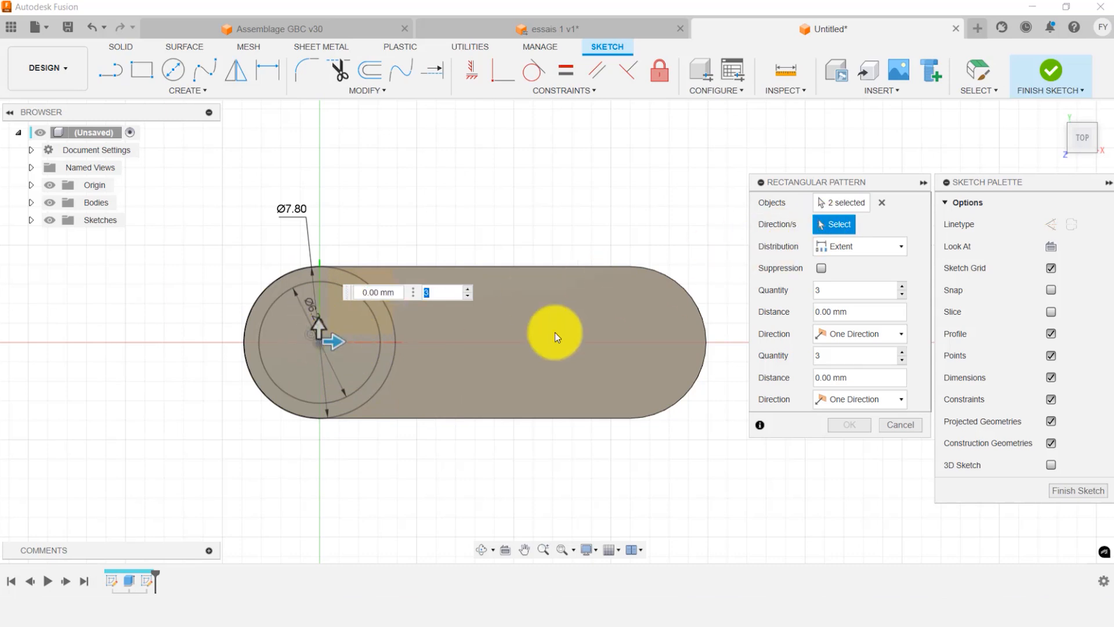
key(Tab)
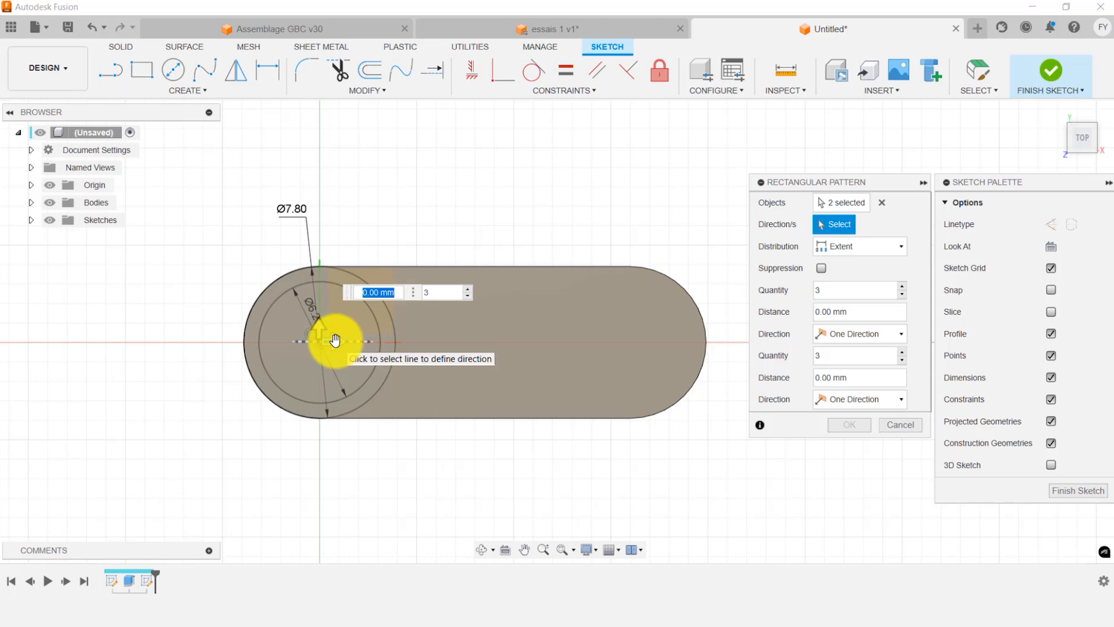
key(Tab)
click(871, 293)
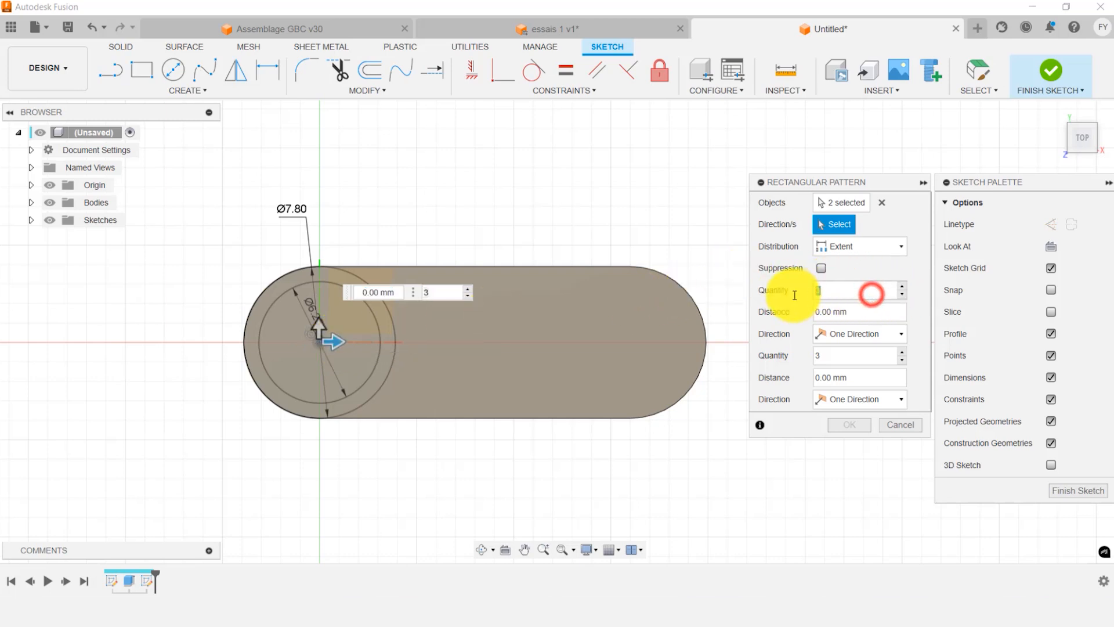
text(2)
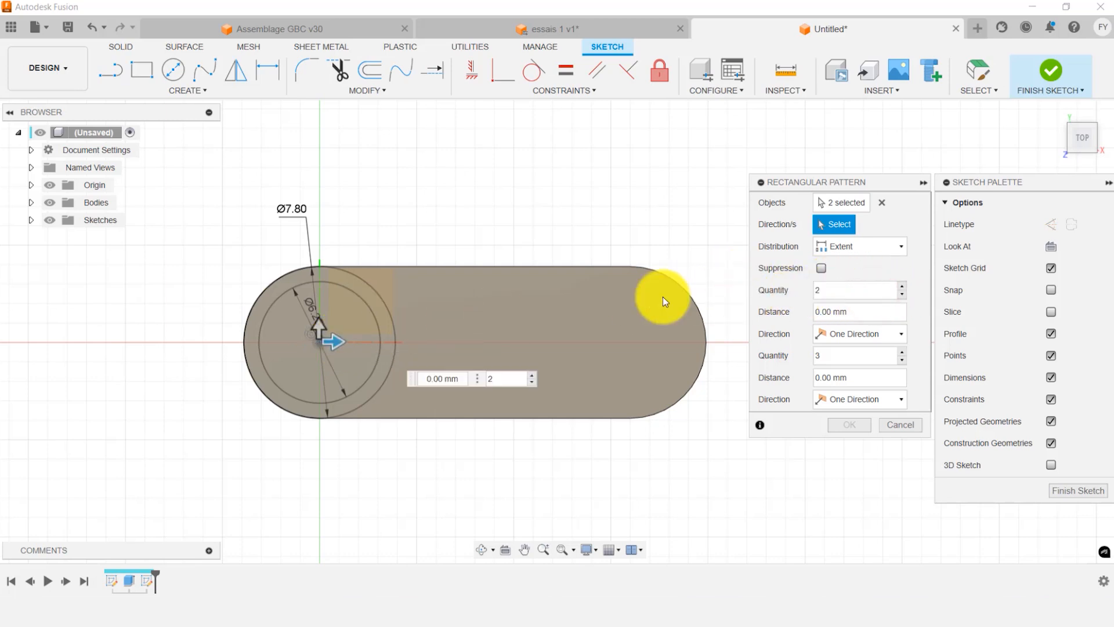
click(864, 312)
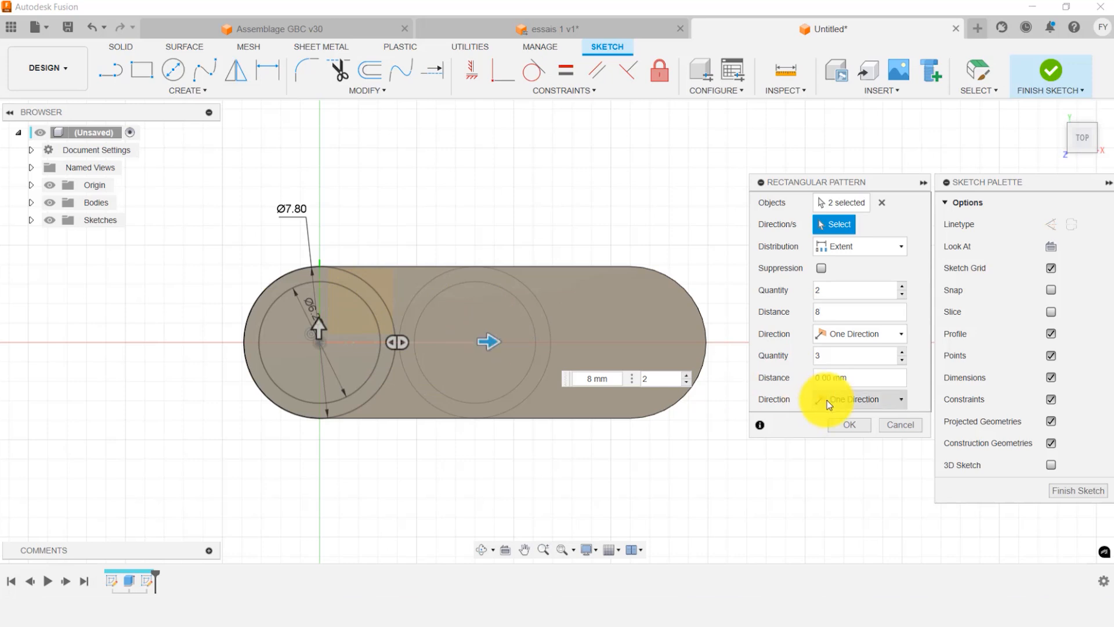
click(855, 425)
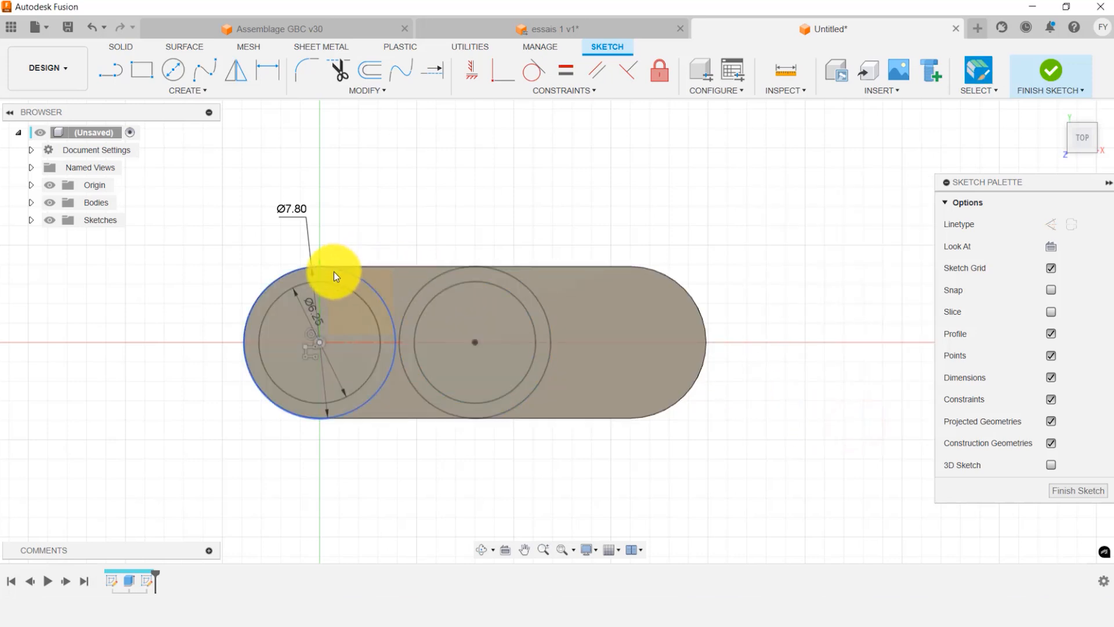
Draw a horizontal line about 3.6 mm long between the upper arcs of the two outer circles.
click(106, 79)
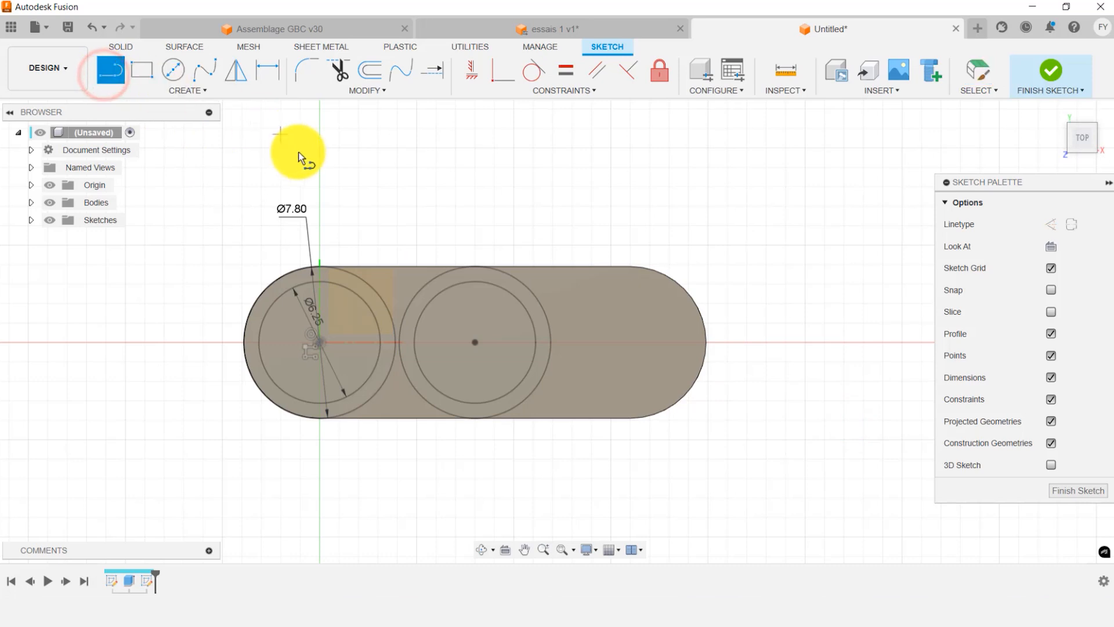
click(362, 281)
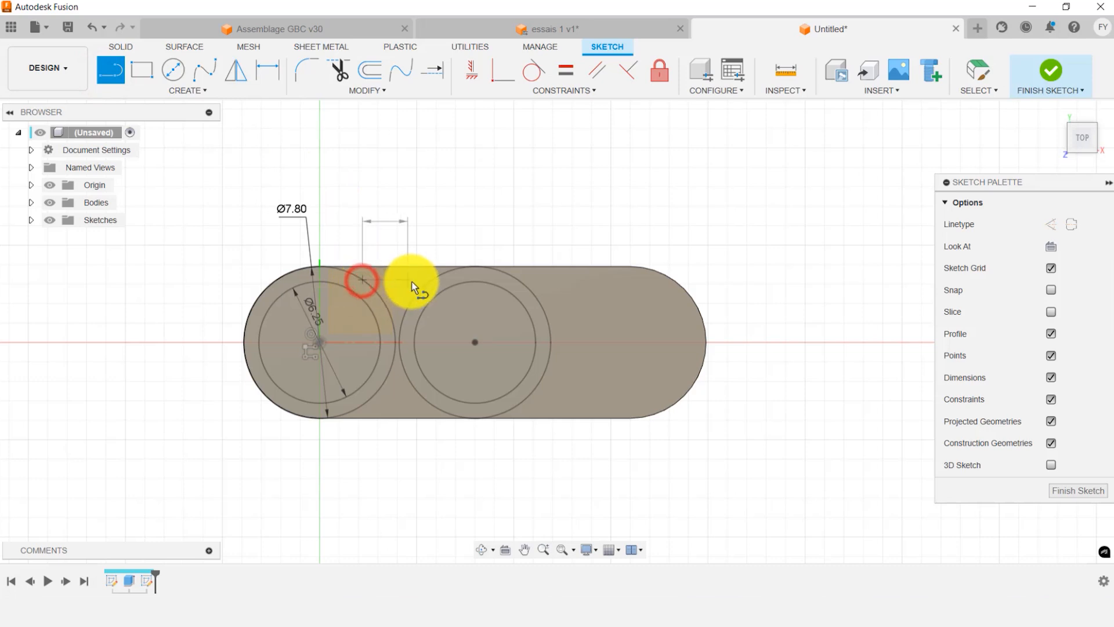
double_click(432, 283)
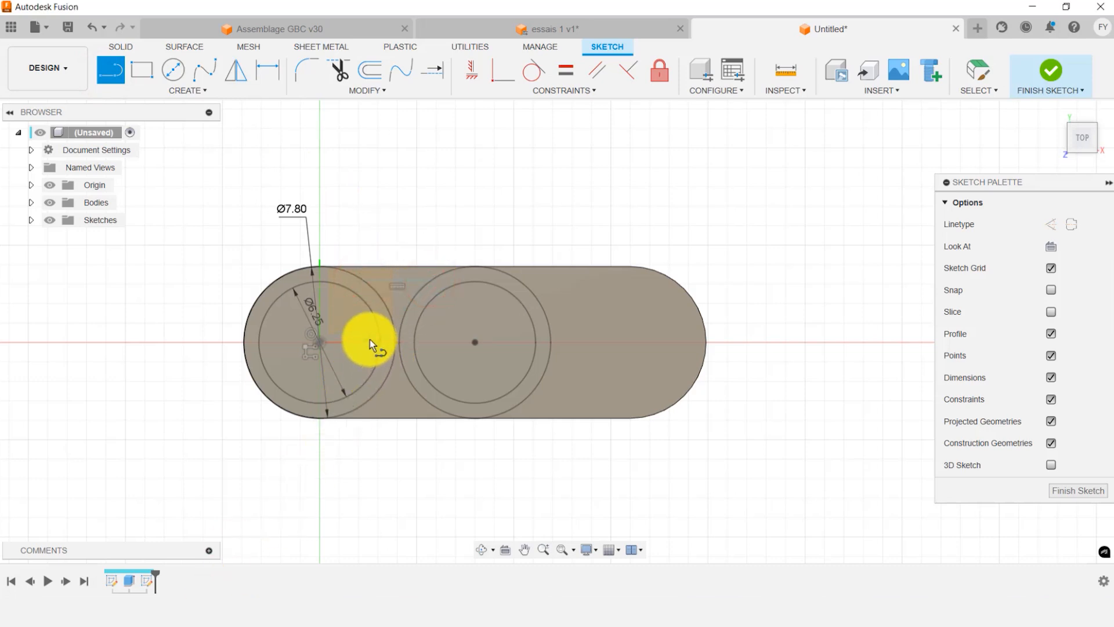
Dimension the vertical distance between the horizontal connecting line and the origin to 2.9 mm.
key(d)
click(413, 283)
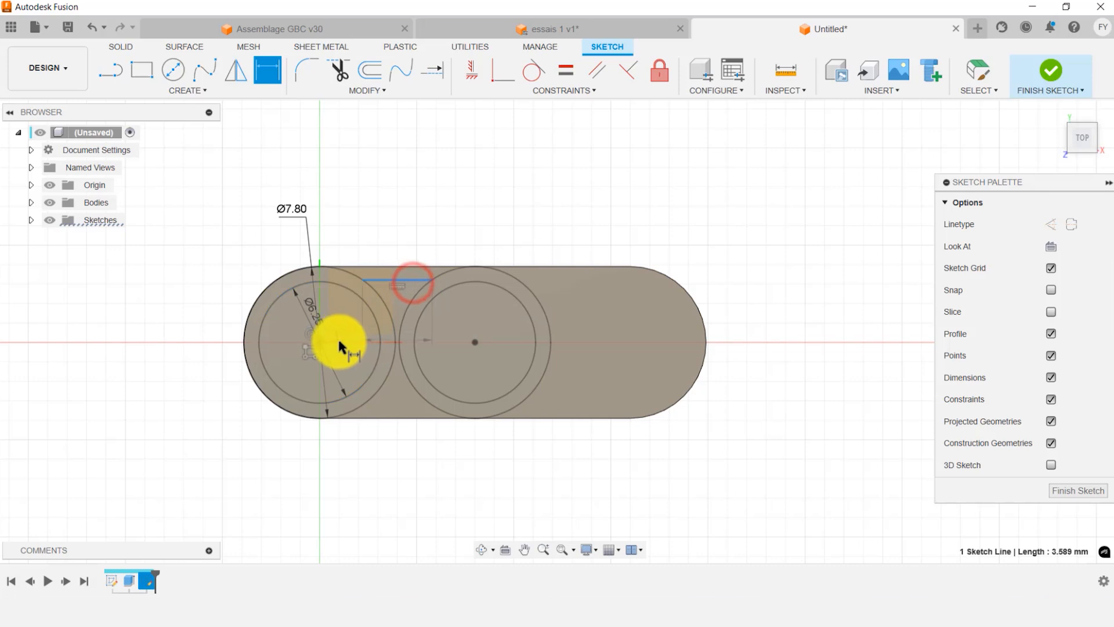
click(319, 344)
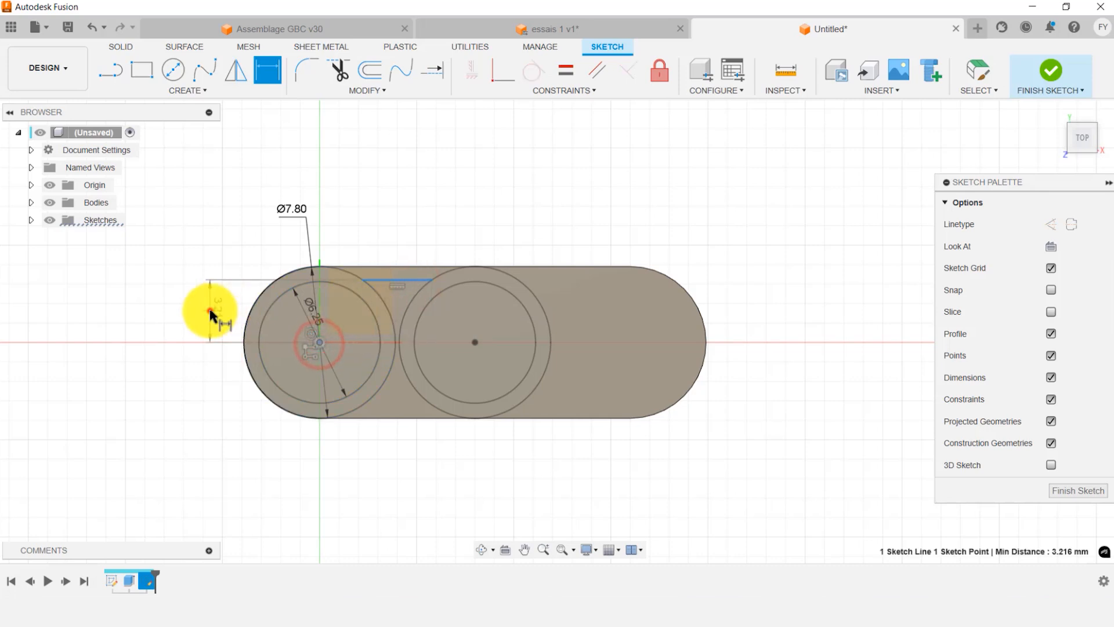
click(210, 311)
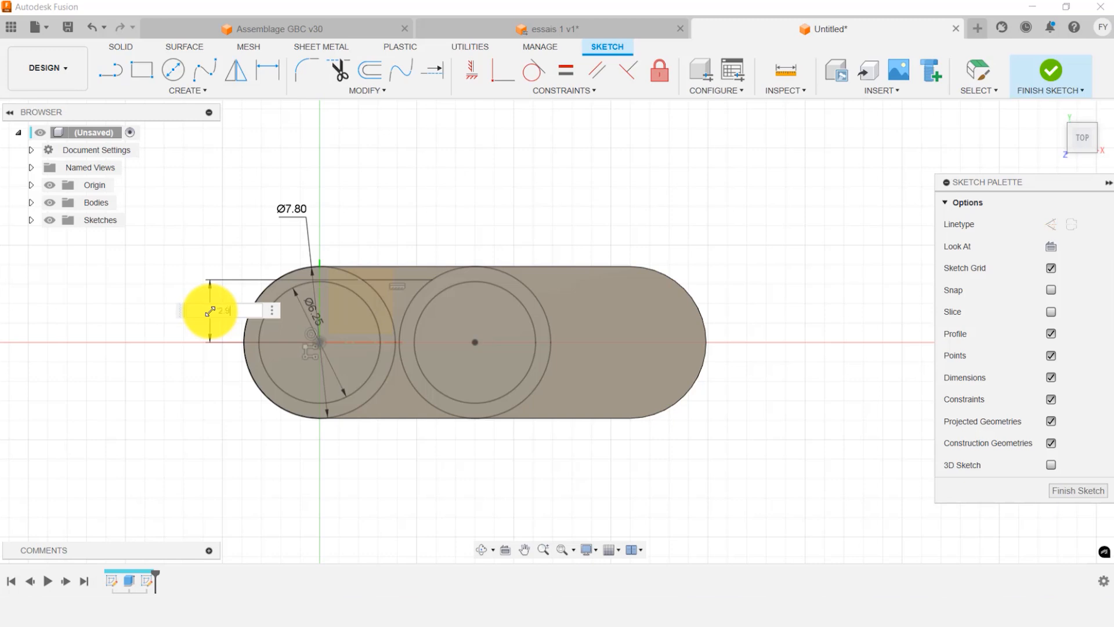
text(2.9)
key(Return)
Mirror the short connecting line about the horizontal axis through the circle centers.
click(237, 84)
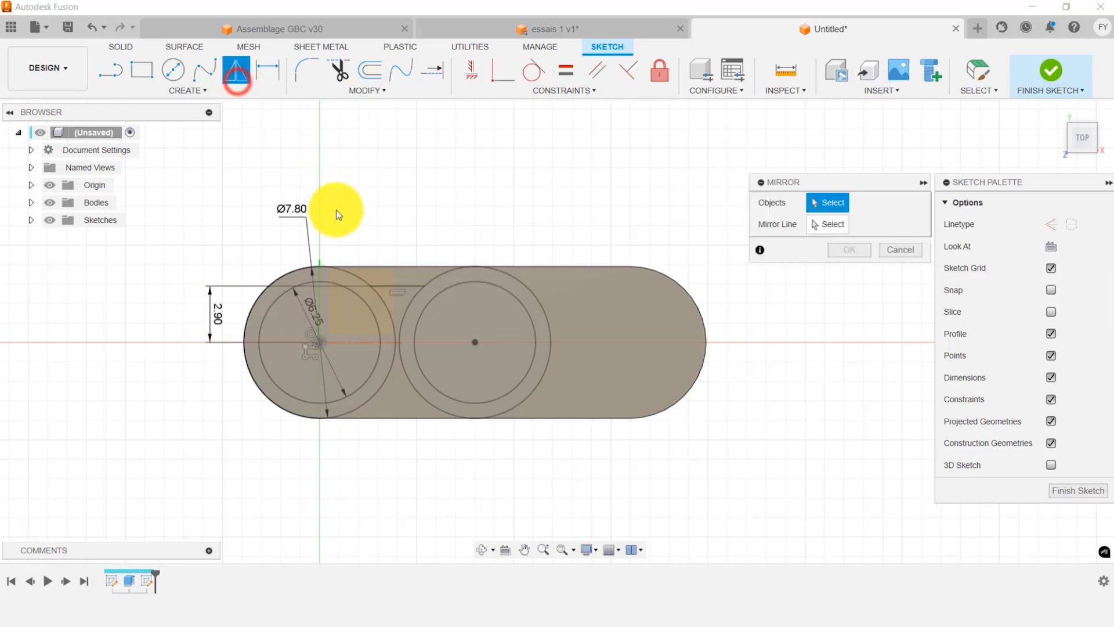
click(398, 289)
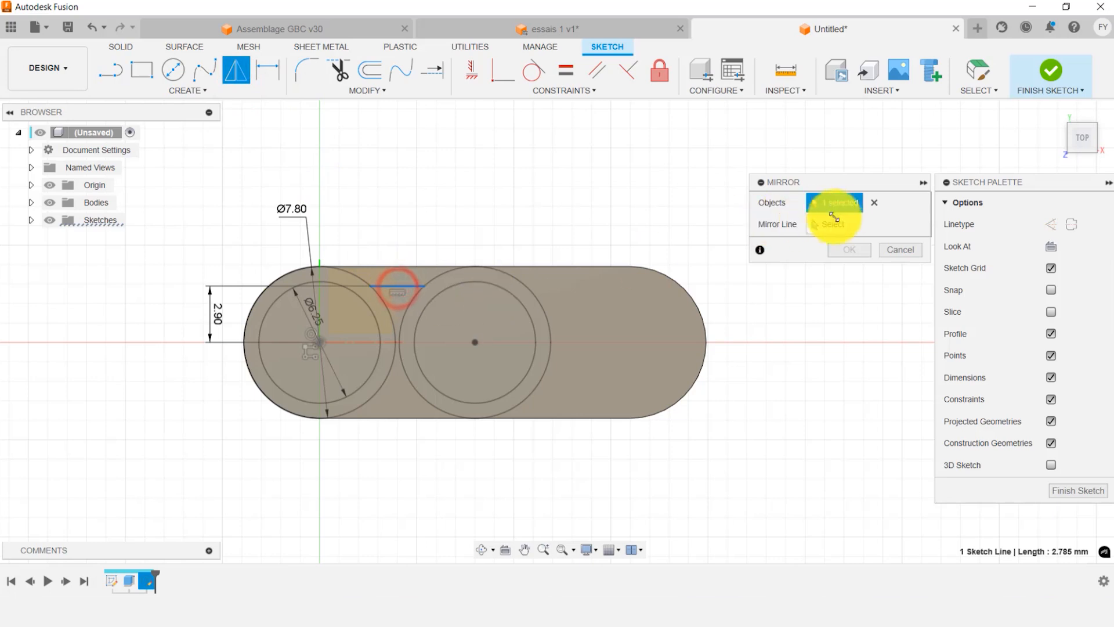
click(828, 226)
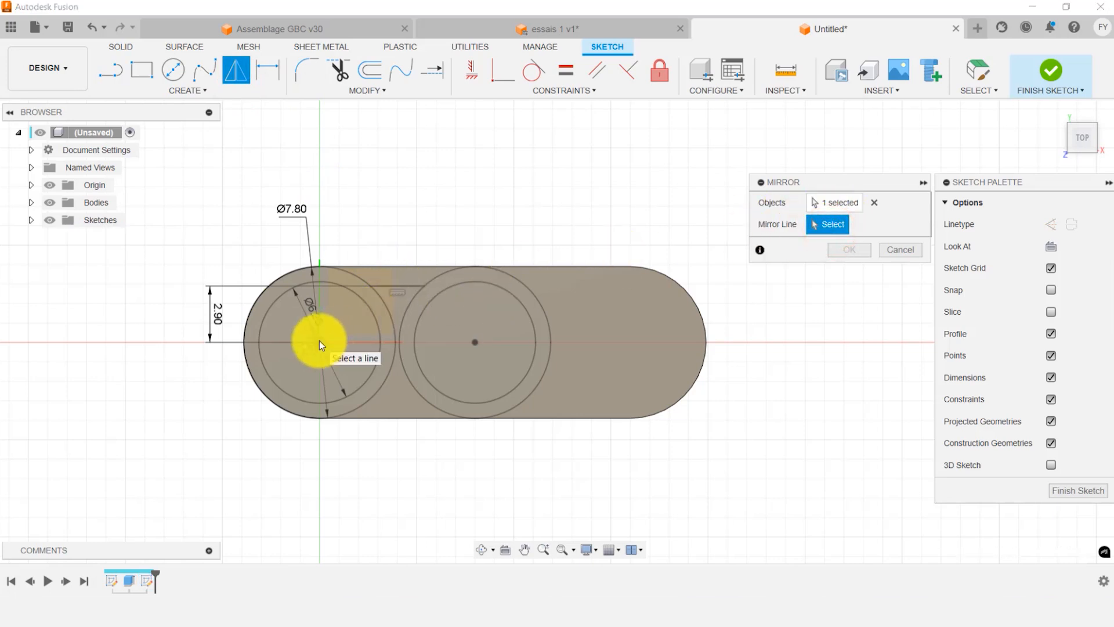
click(354, 343)
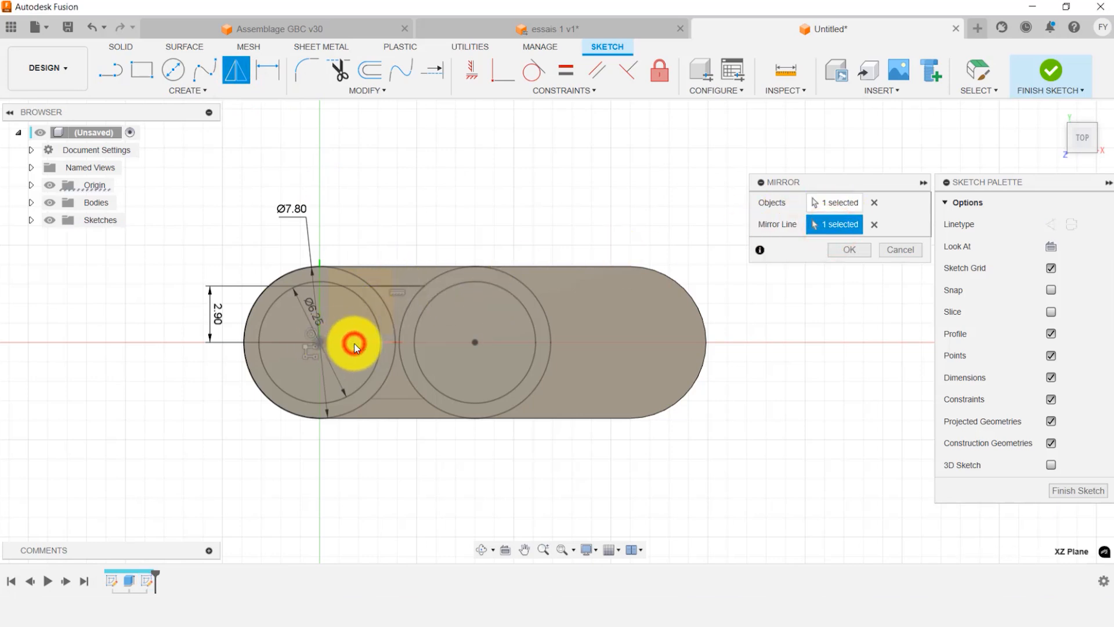
click(839, 250)
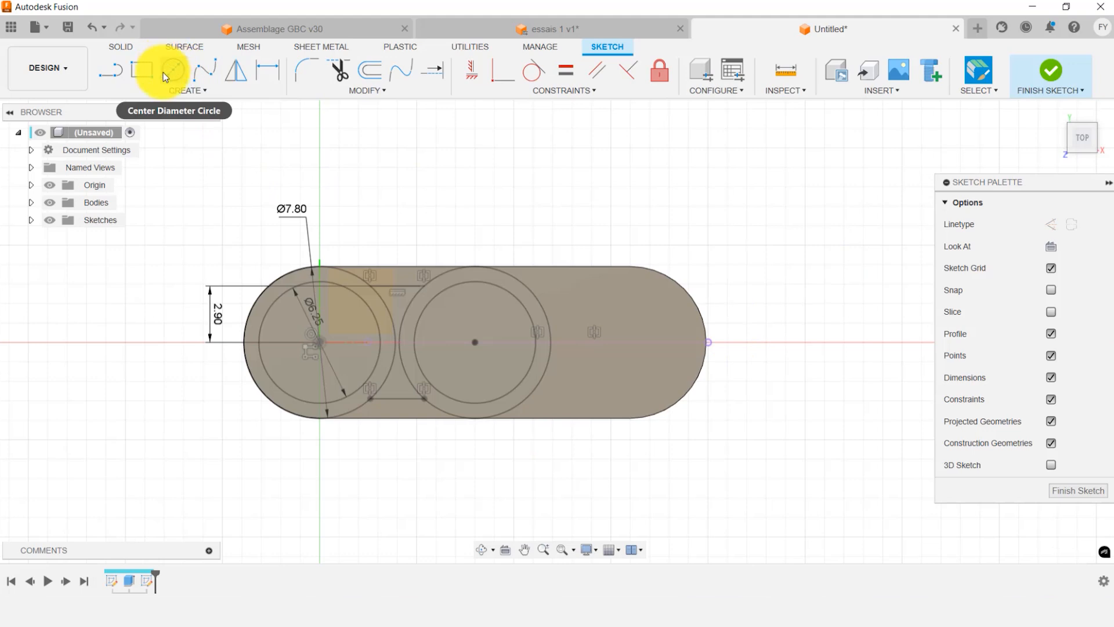
Draw a circle 5 mm in diameter centered on the origin and finish the sketch.
click(165, 74)
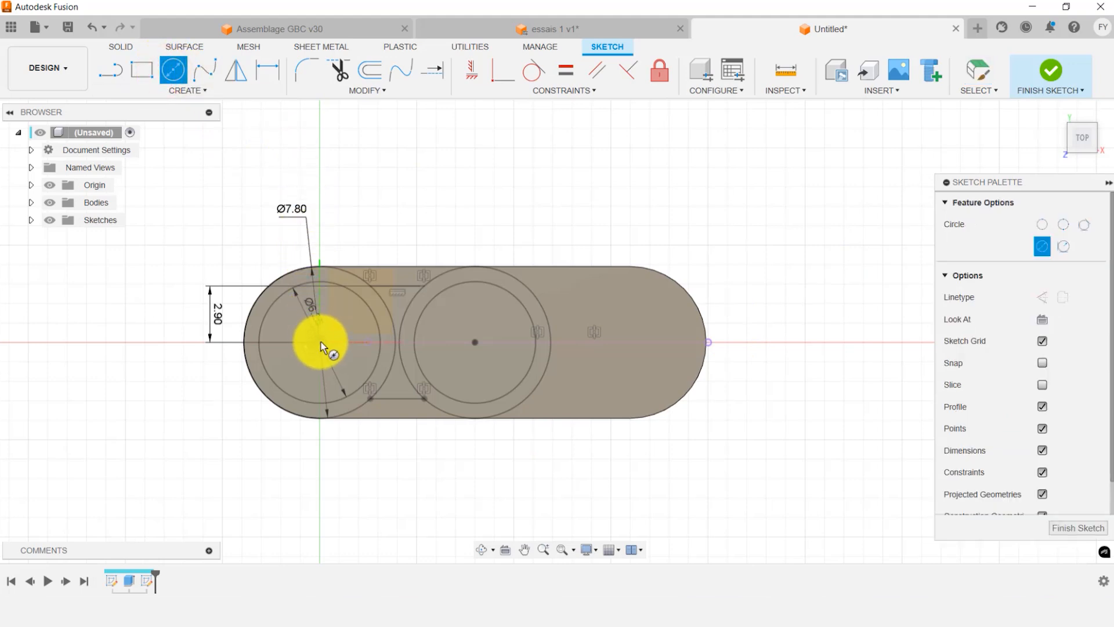
text(5)
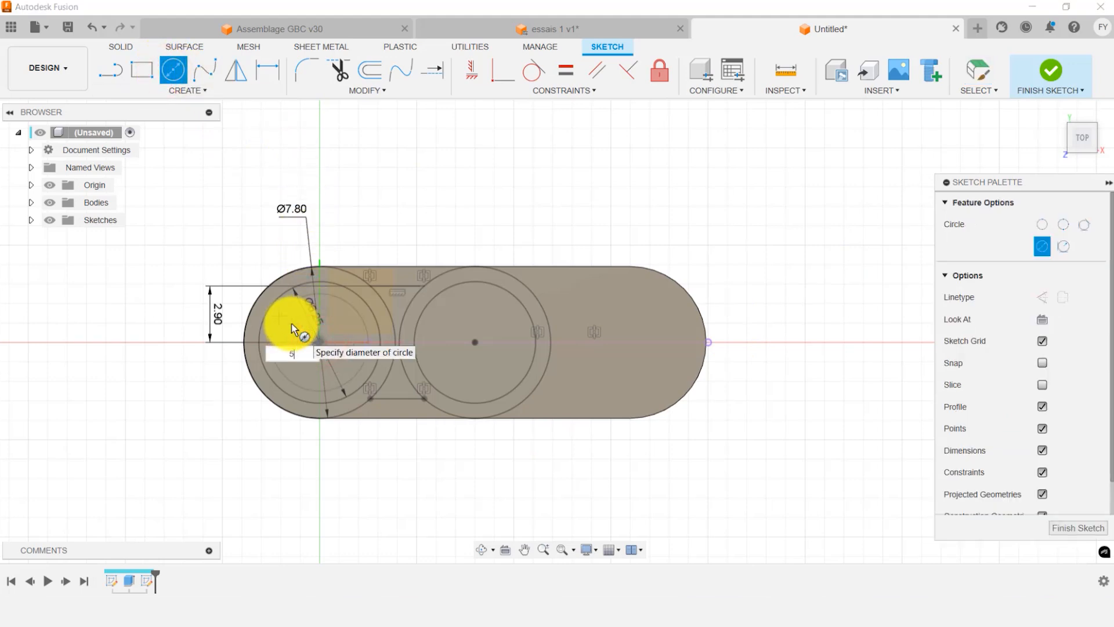
key(Return)
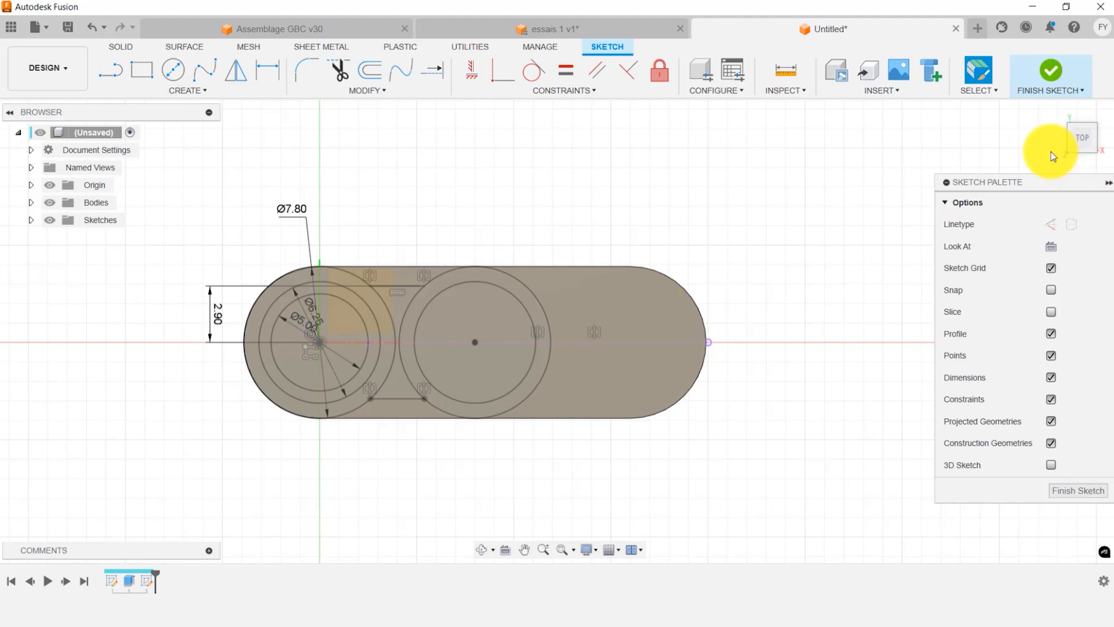
click(1051, 73)
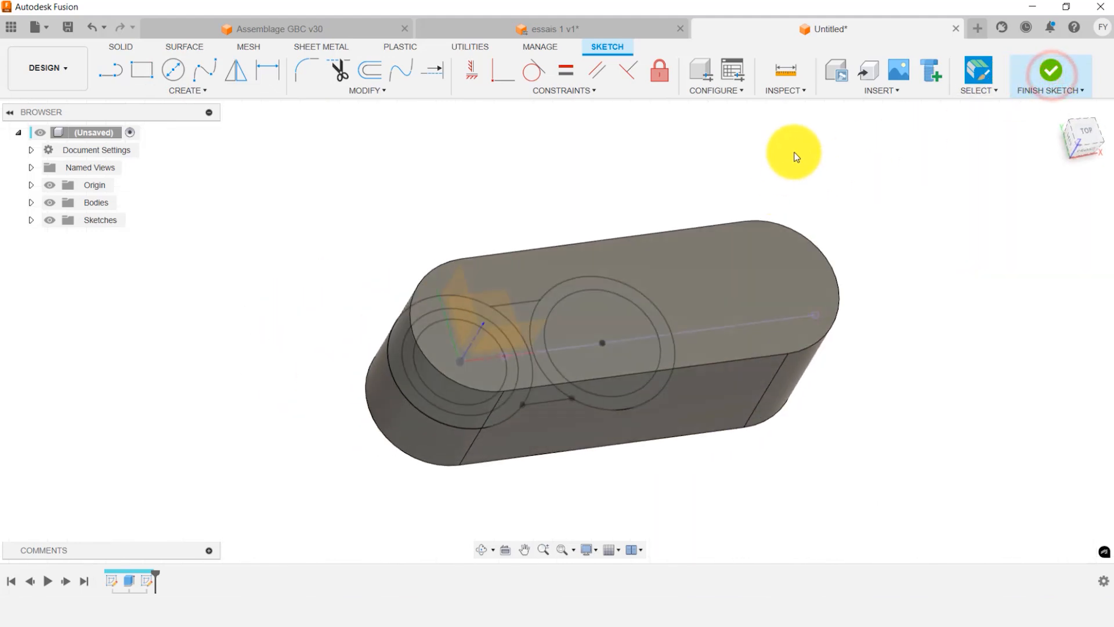
mouse_move(865, 229)
shift+middle_down()
mouse_move(840, 218)
mouse_move(850, 228)
shift+middle_up()
key(Escape)
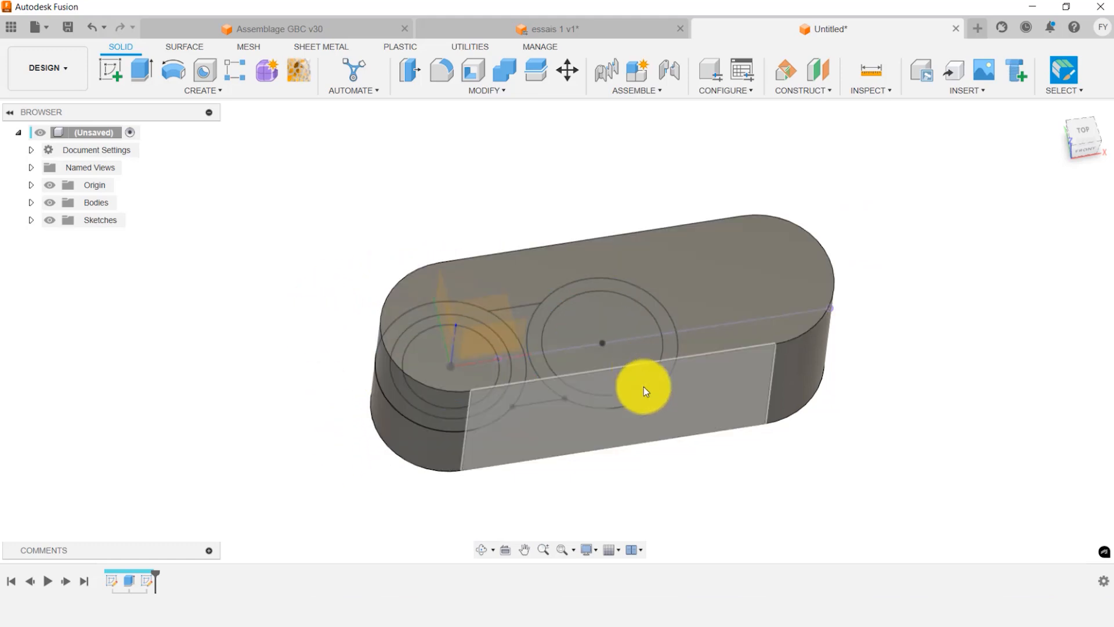
shift+middle_drag(925, 480, 922, 458)
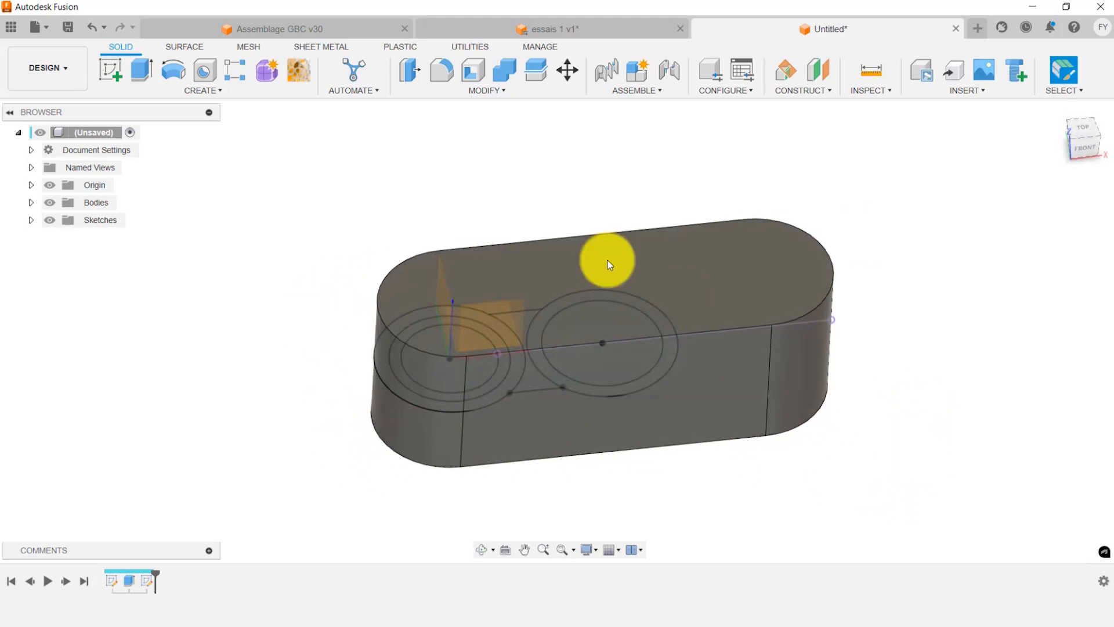
Cut a hole through the body from the two innermost circle profiles at the origin, using a Symmetric extrusion with extent All.
click(145, 71)
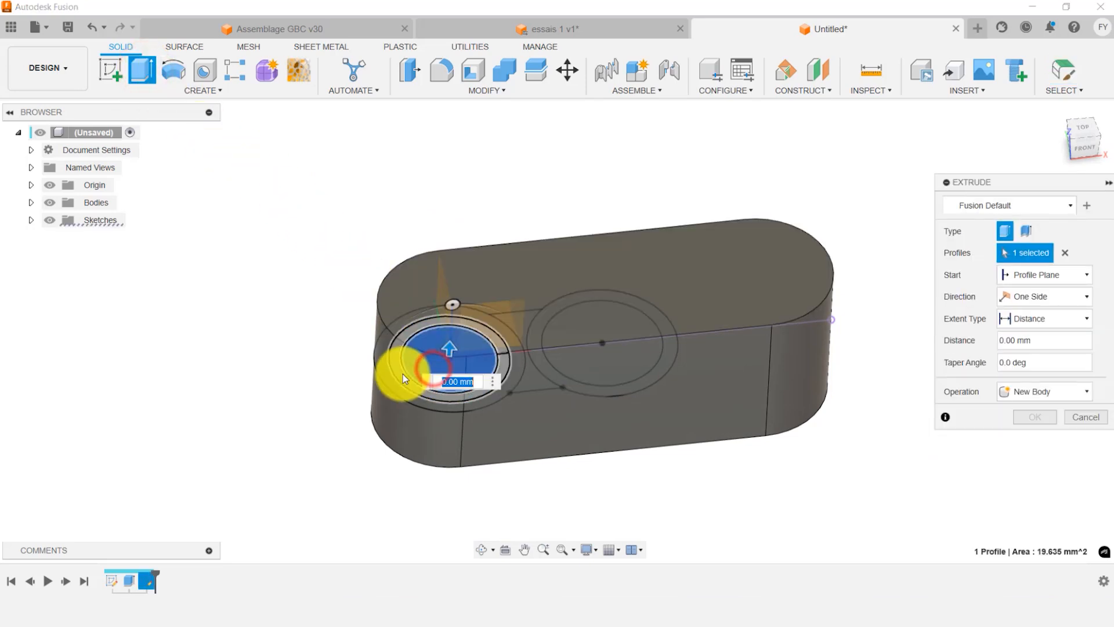
click(399, 374)
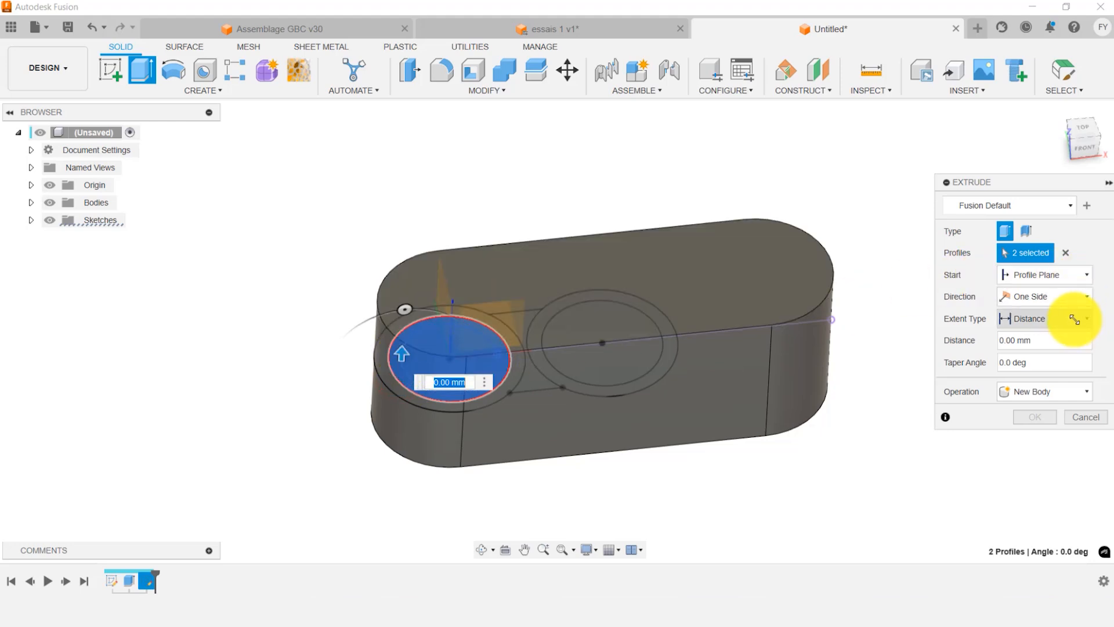
click(1074, 319)
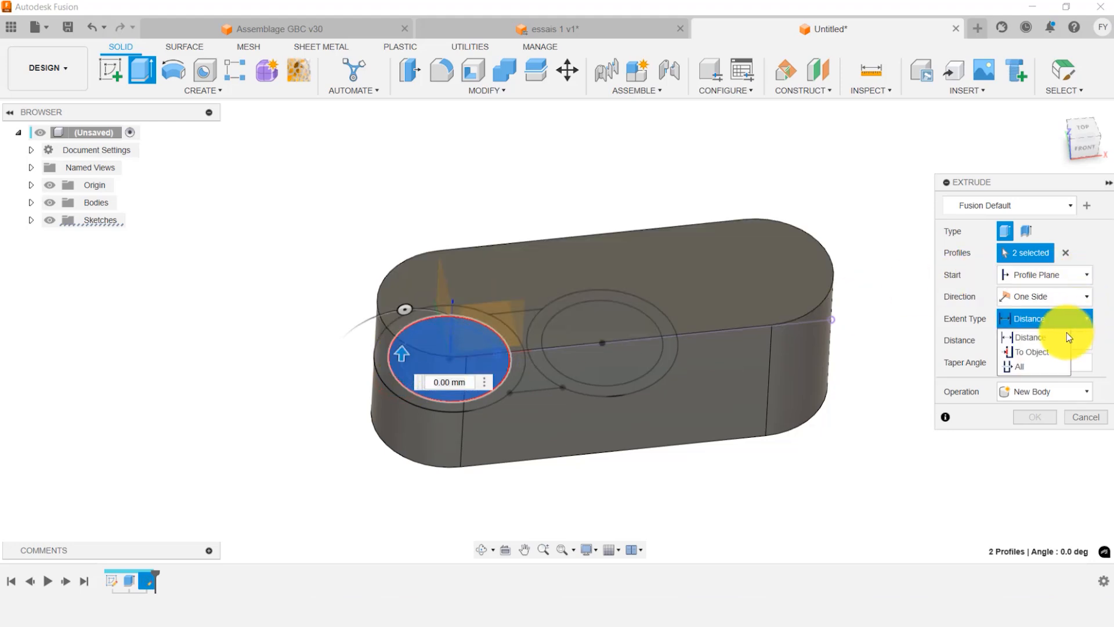
click(1056, 297)
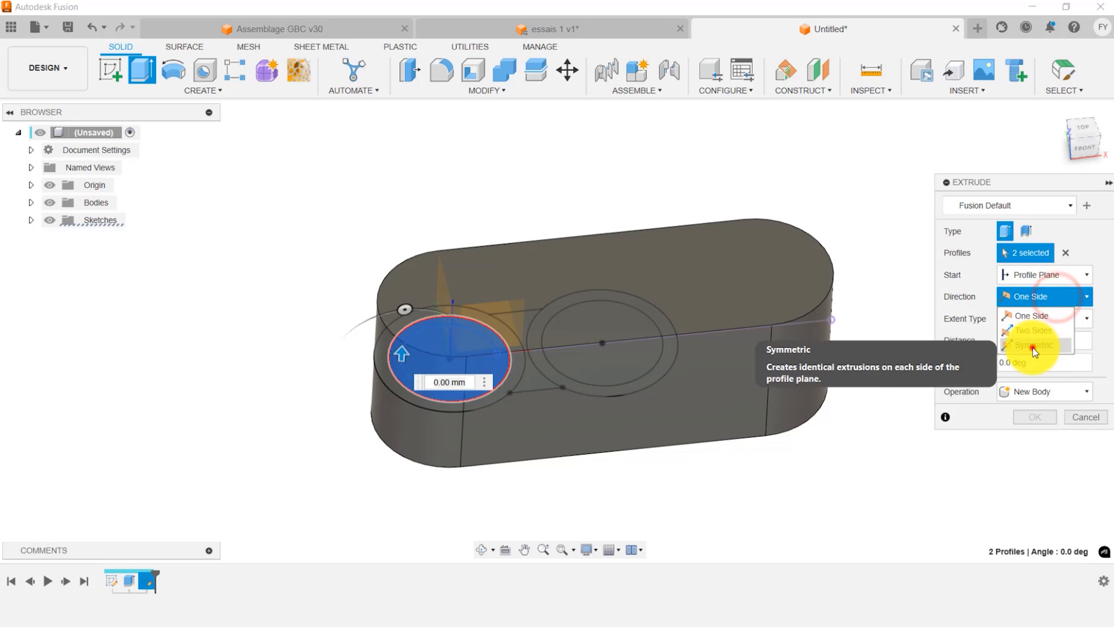
click(1033, 347)
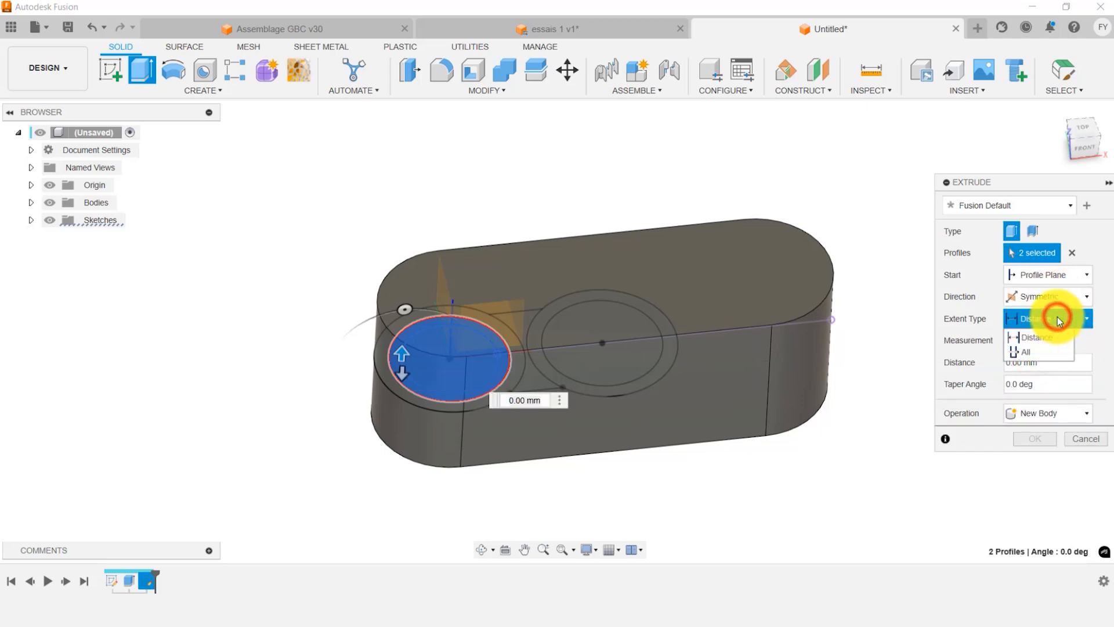
click(1025, 351)
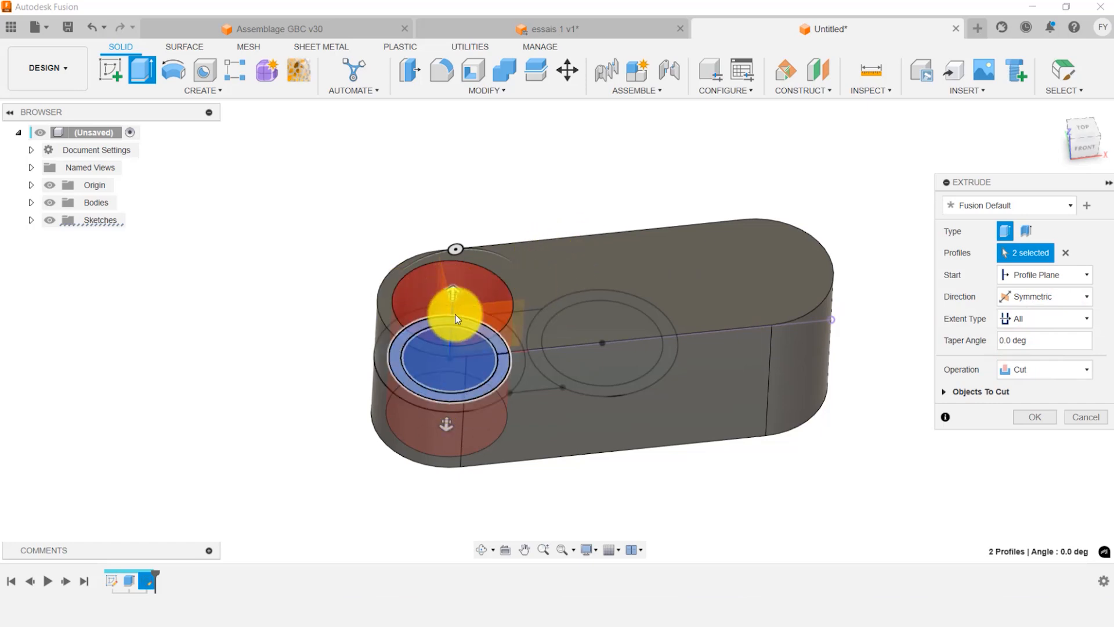
click(1053, 370)
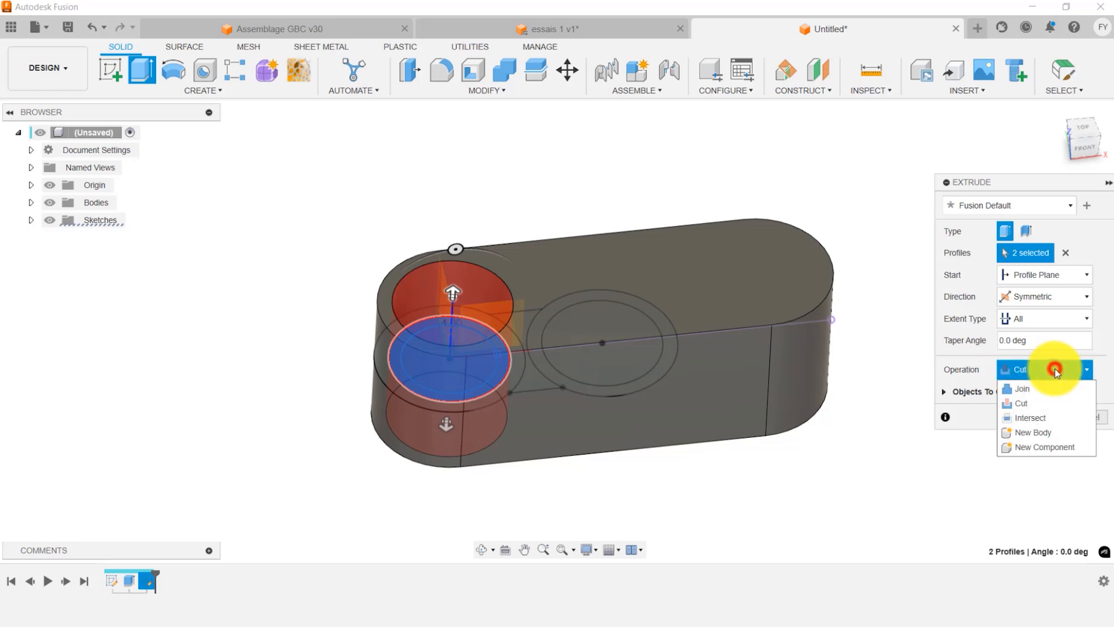
click(1020, 404)
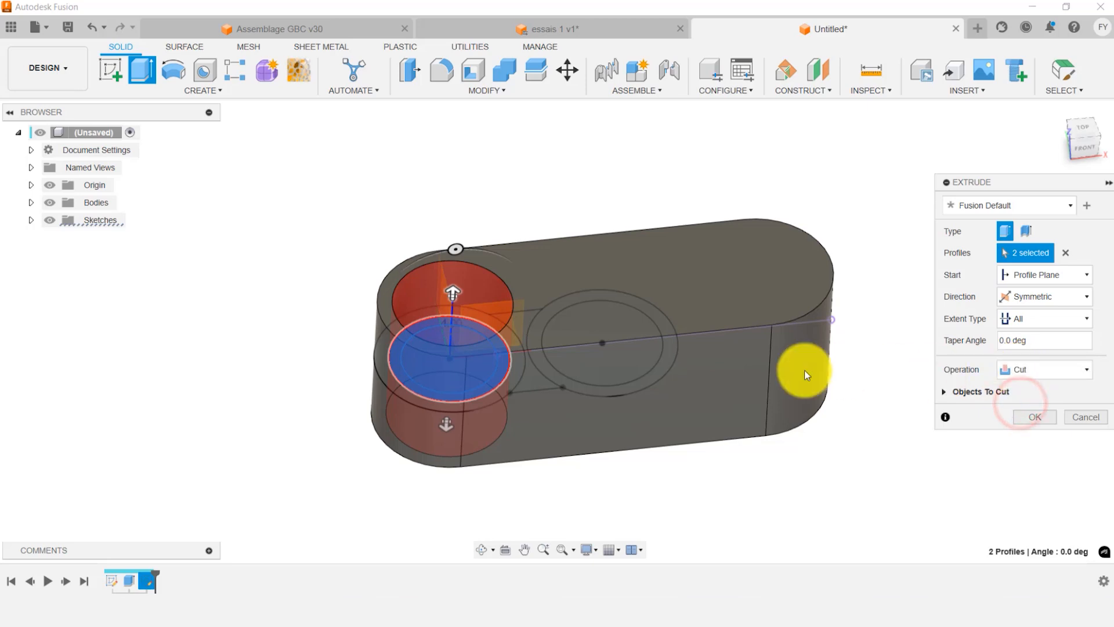
click(1040, 419)
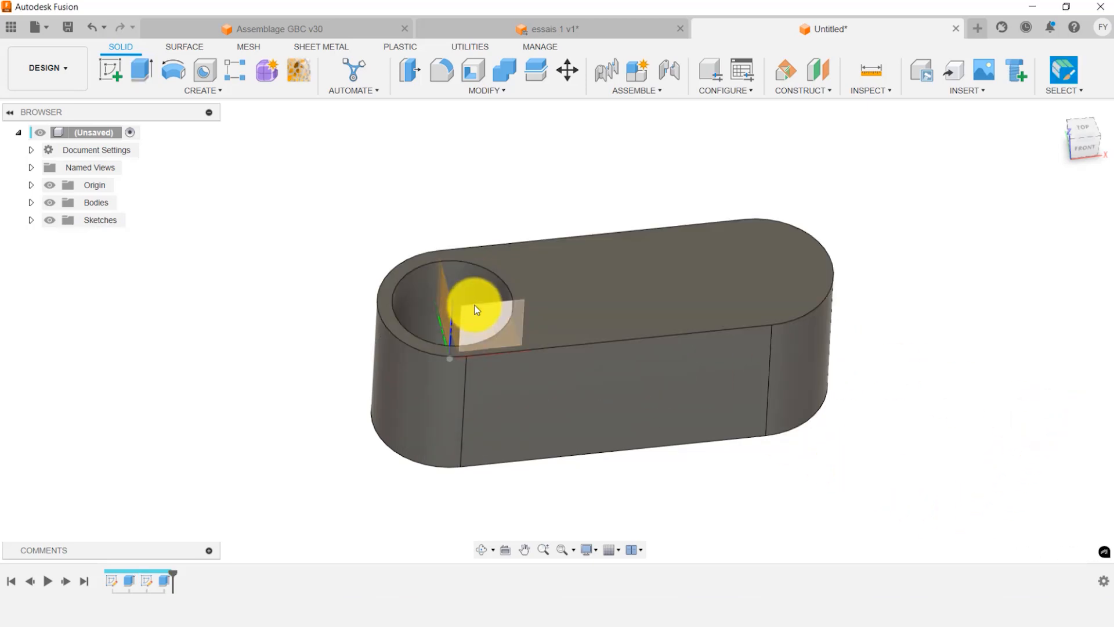
Show Sketch5 and extrude the narrow ring inside the hole symmetrically by 3 mm, joined to the body.
shift+middle_drag(476, 309, 422, 318)
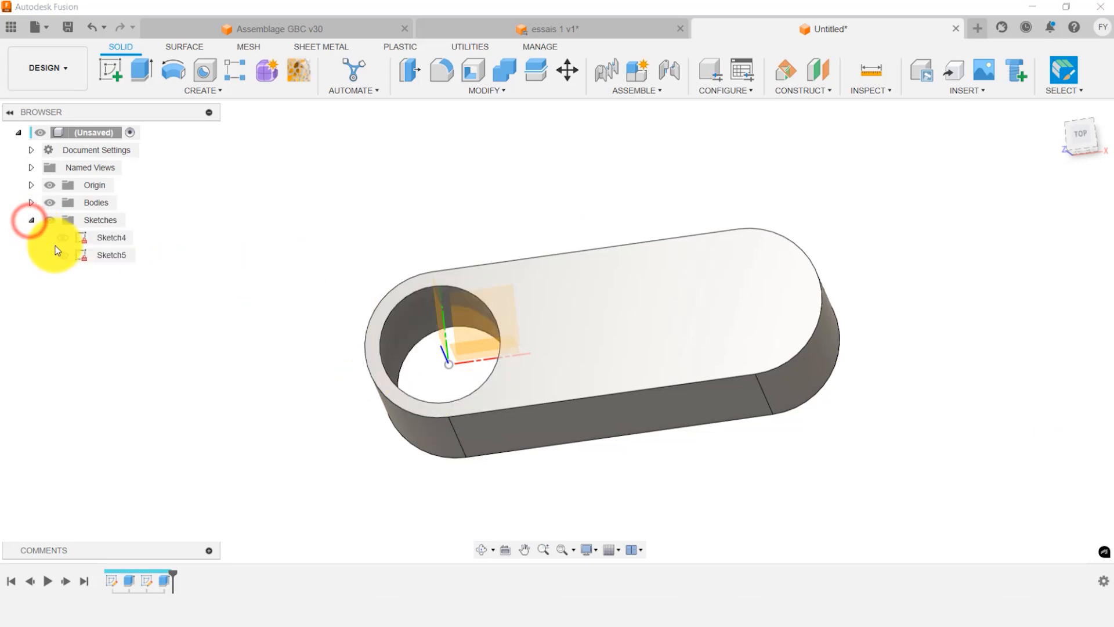
click(63, 255)
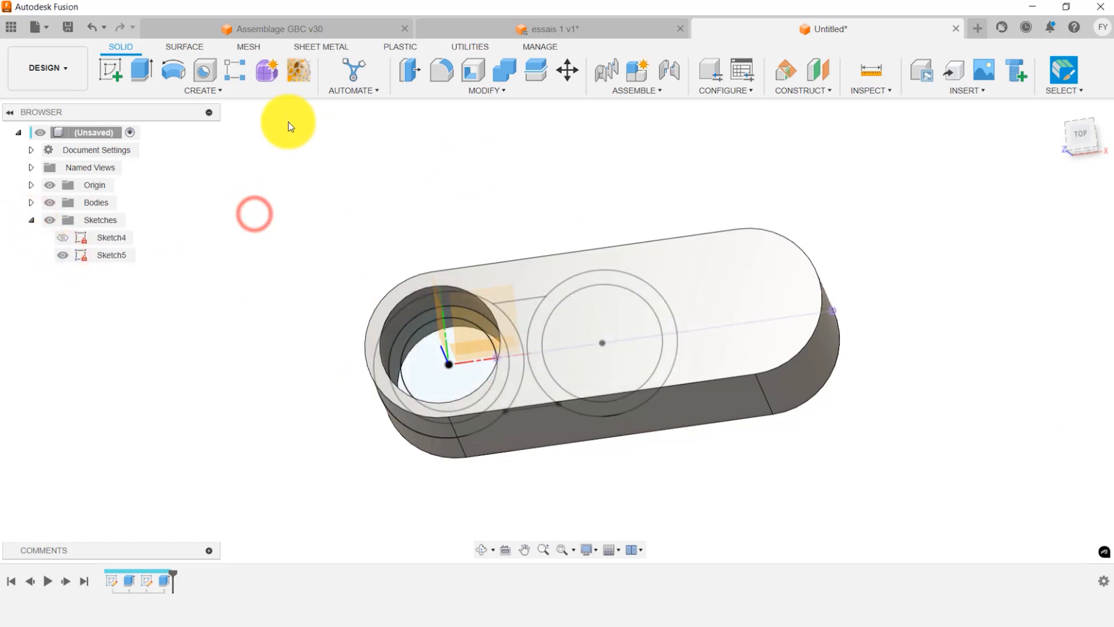
click(144, 71)
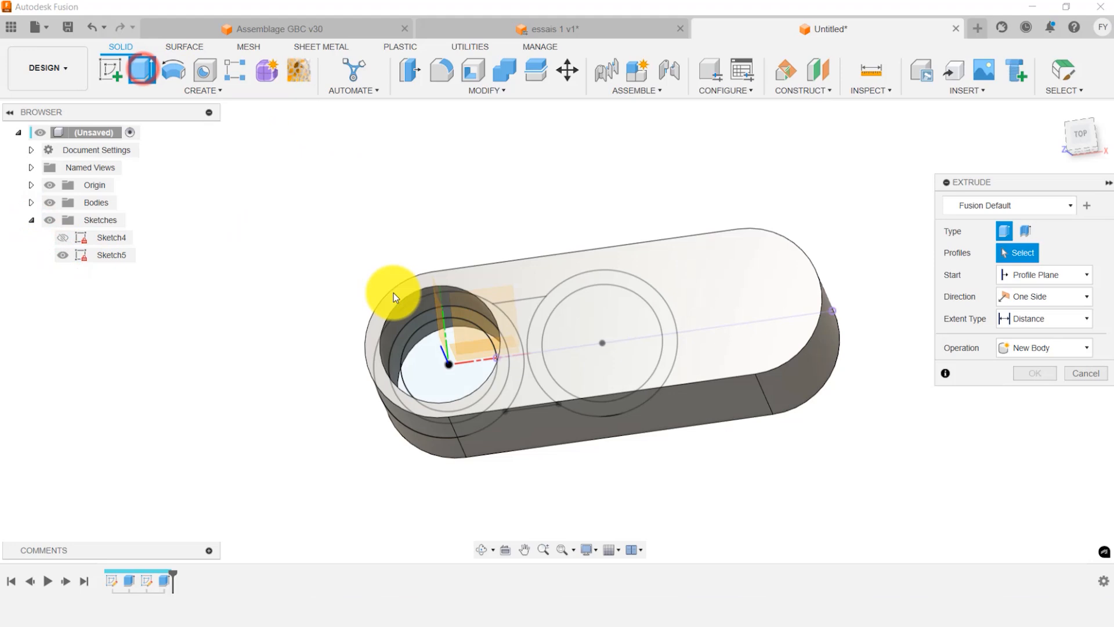
click(422, 320)
click(1038, 296)
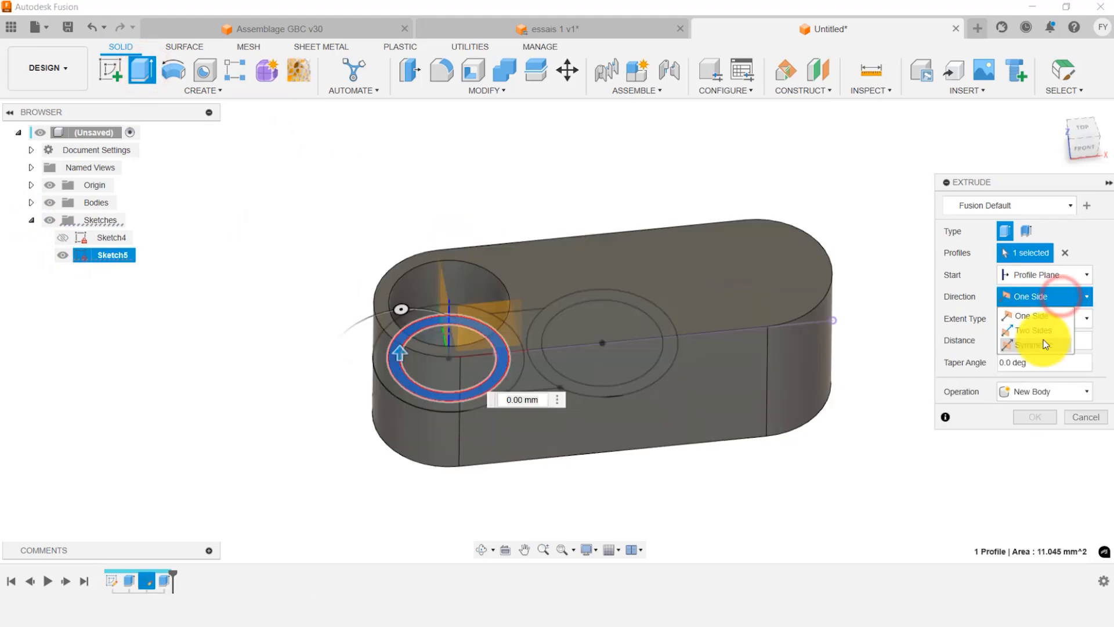
click(1013, 344)
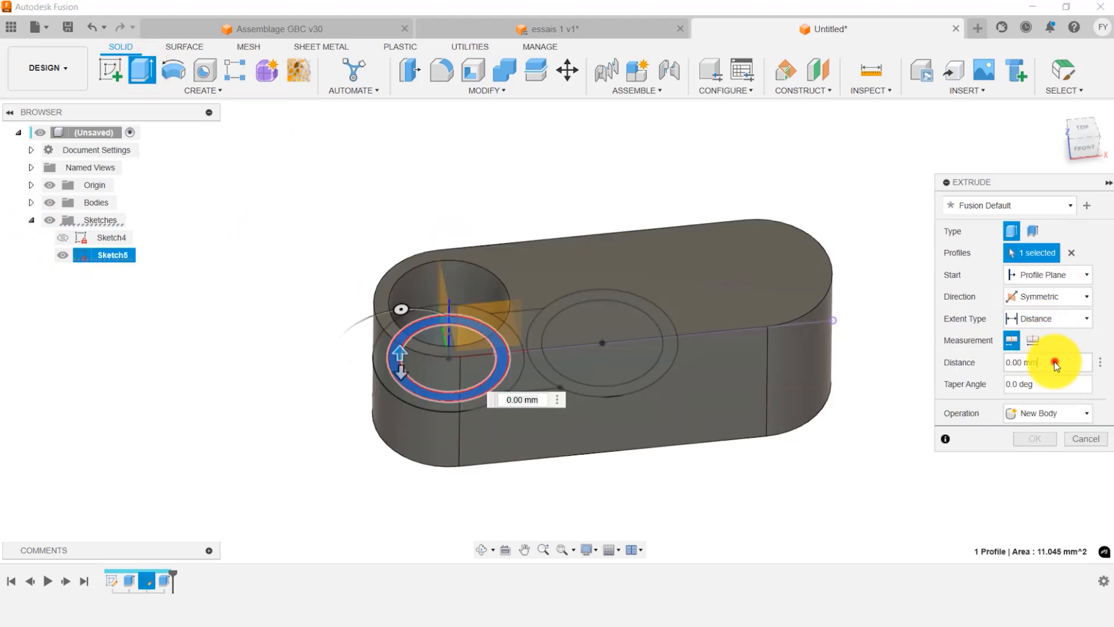
text(3)
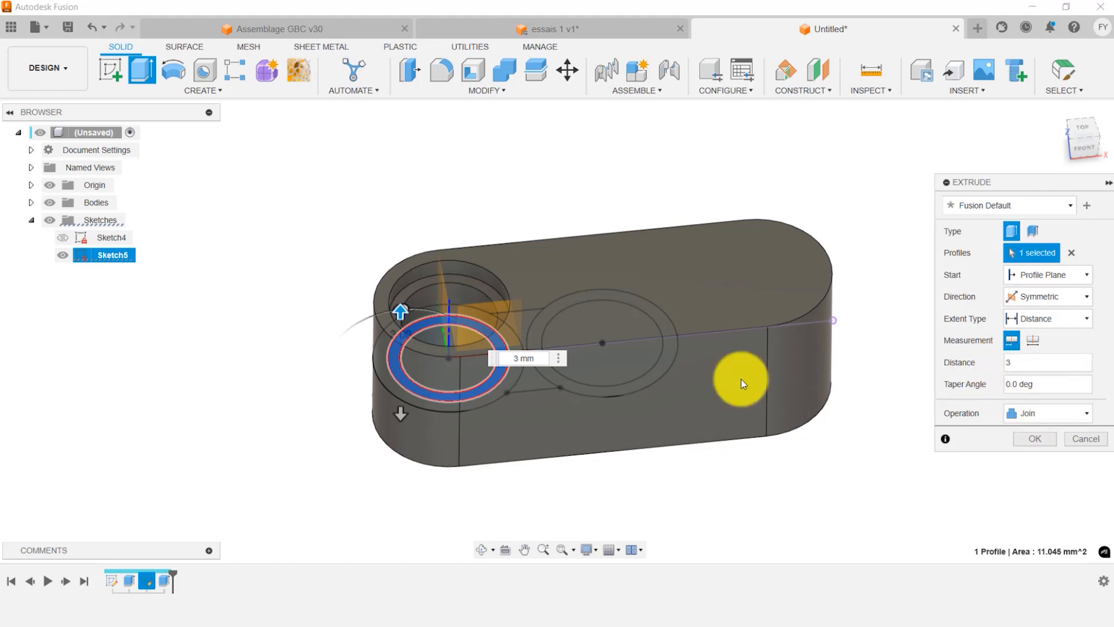
scroll(468, 295, up, 5)
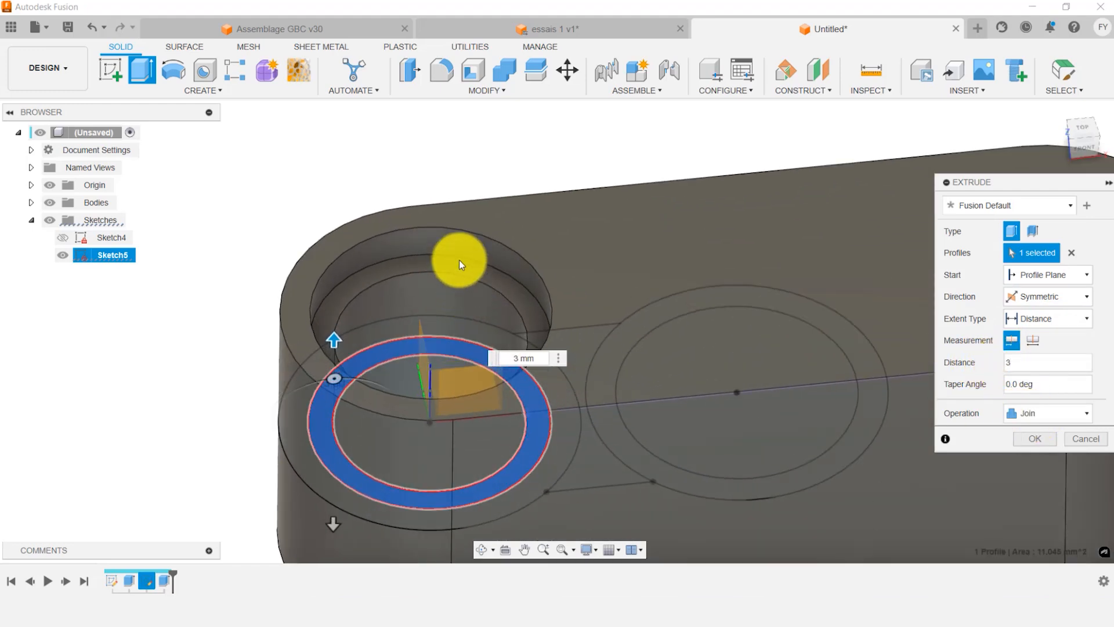
click(1038, 439)
scroll(287, 151, down, 3)
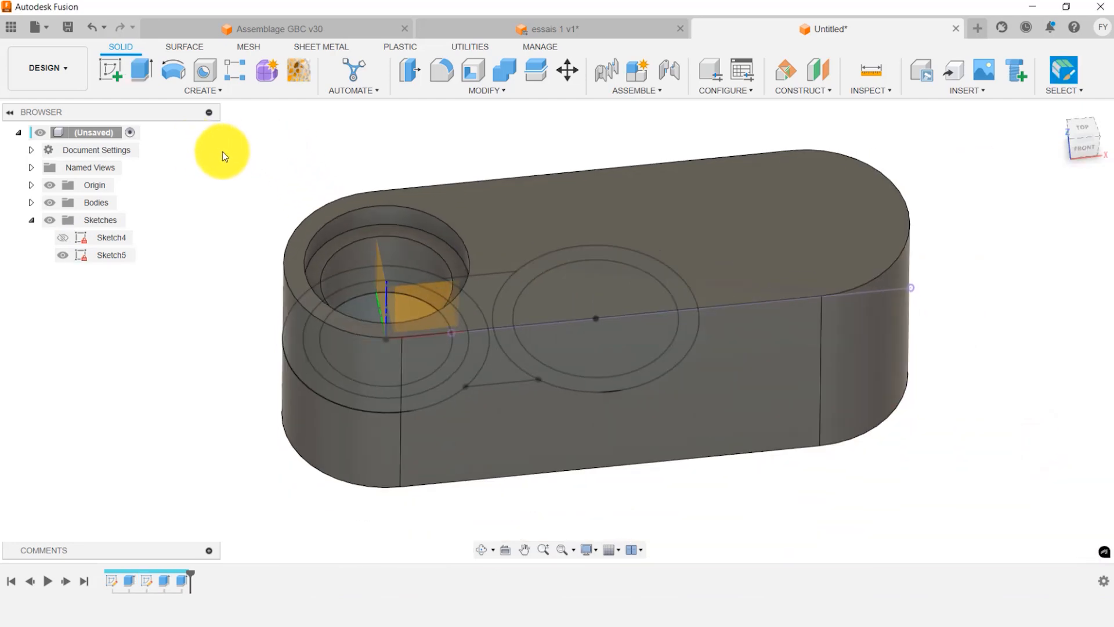
Cut the two curved triangular profiles between the outer circles with a one-sided extrusion, starting at a 1 mm offset with extent All.
mouse_move(225, 156)
shift+middle_down()
mouse_move(221, 221)
mouse_move(216, 145)
shift+middle_up()
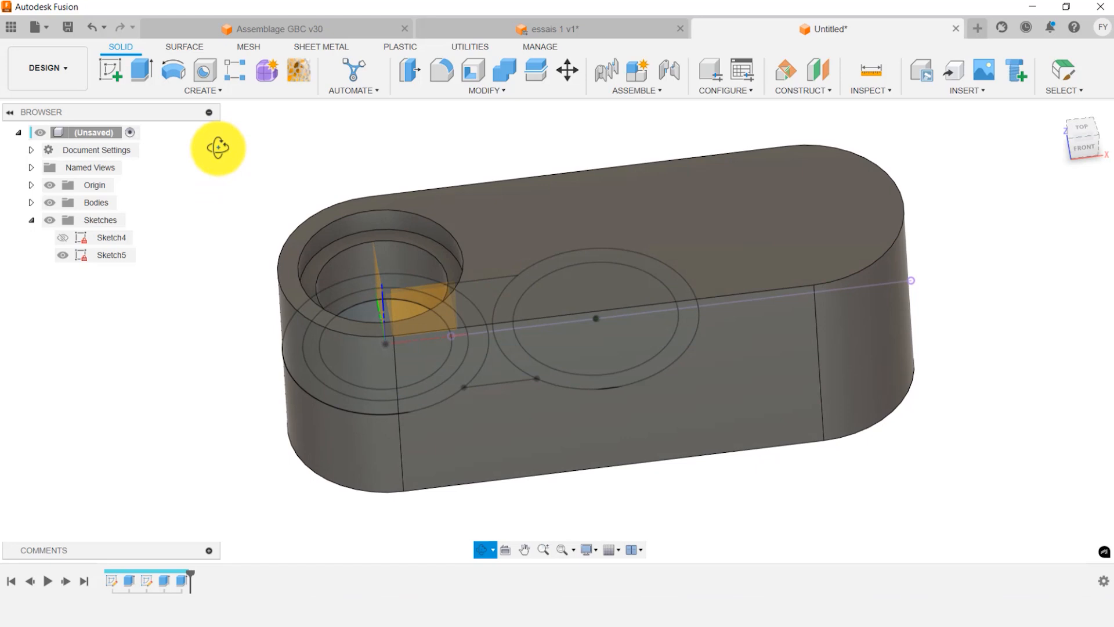
click(143, 73)
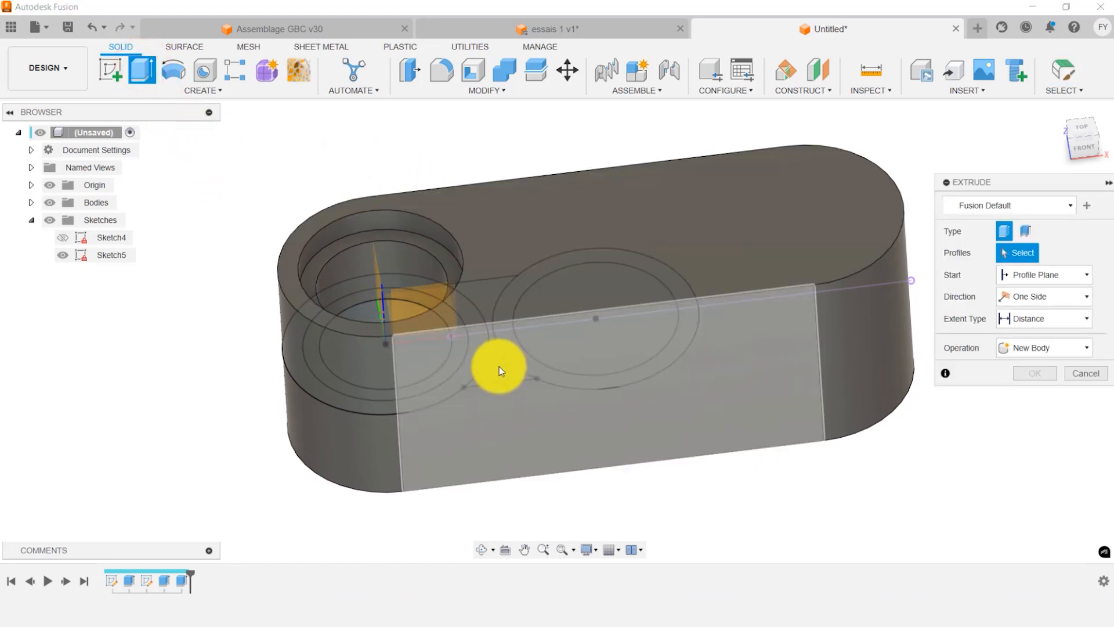
click(499, 365)
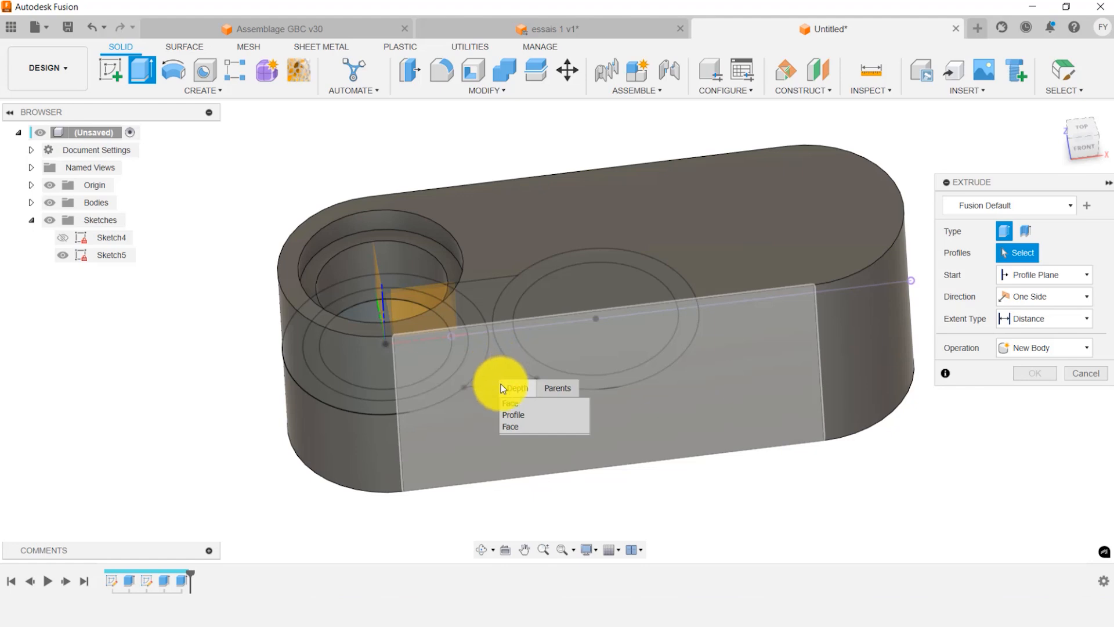
click(510, 415)
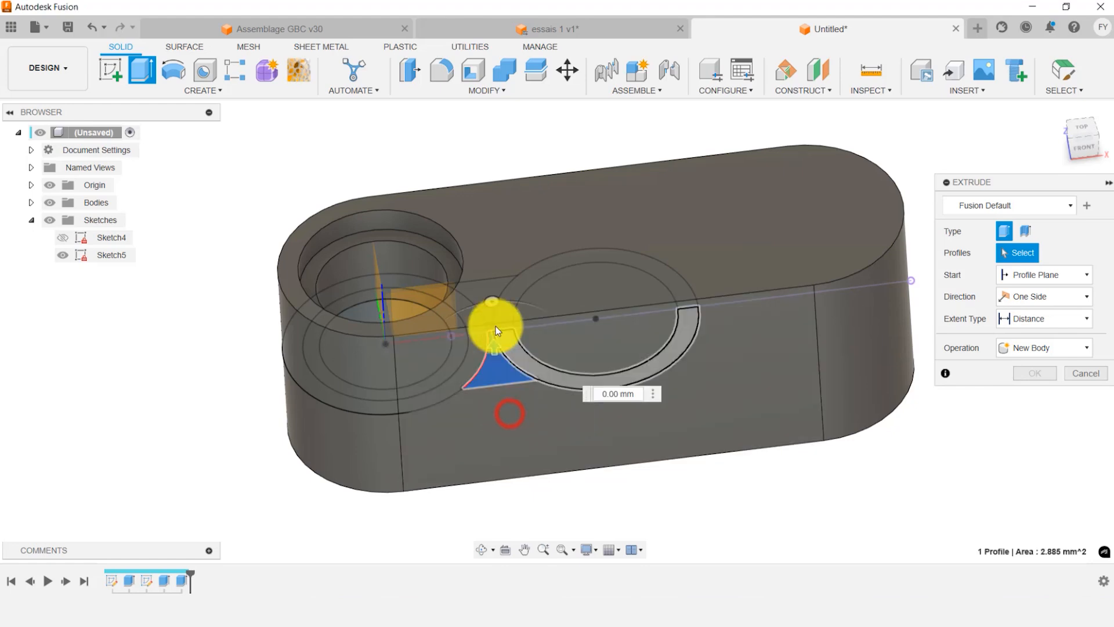
click(483, 293)
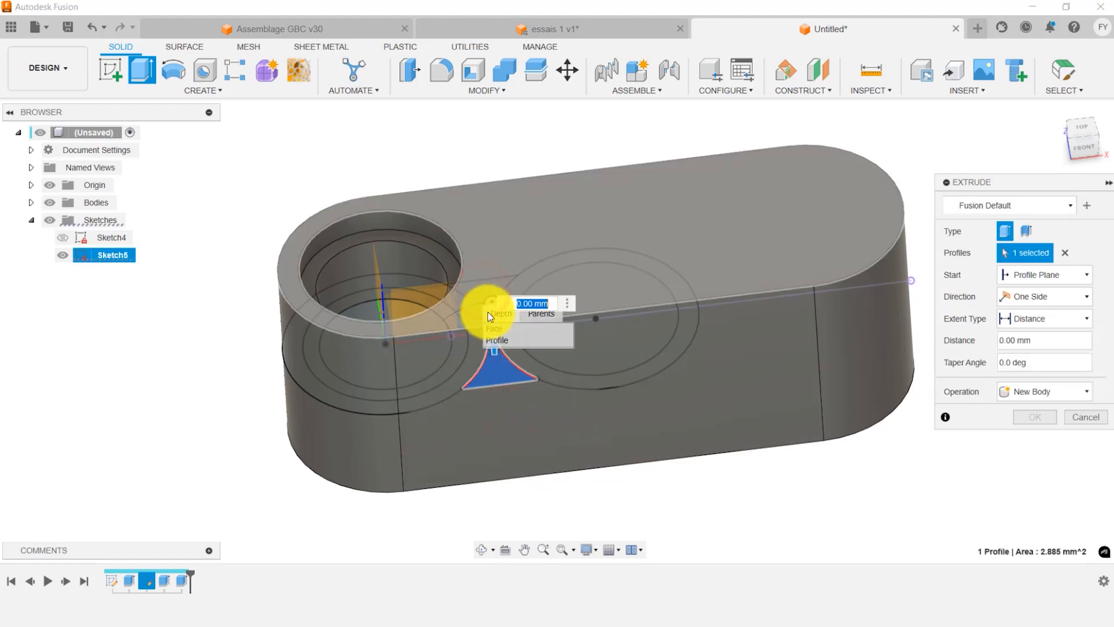
click(496, 341)
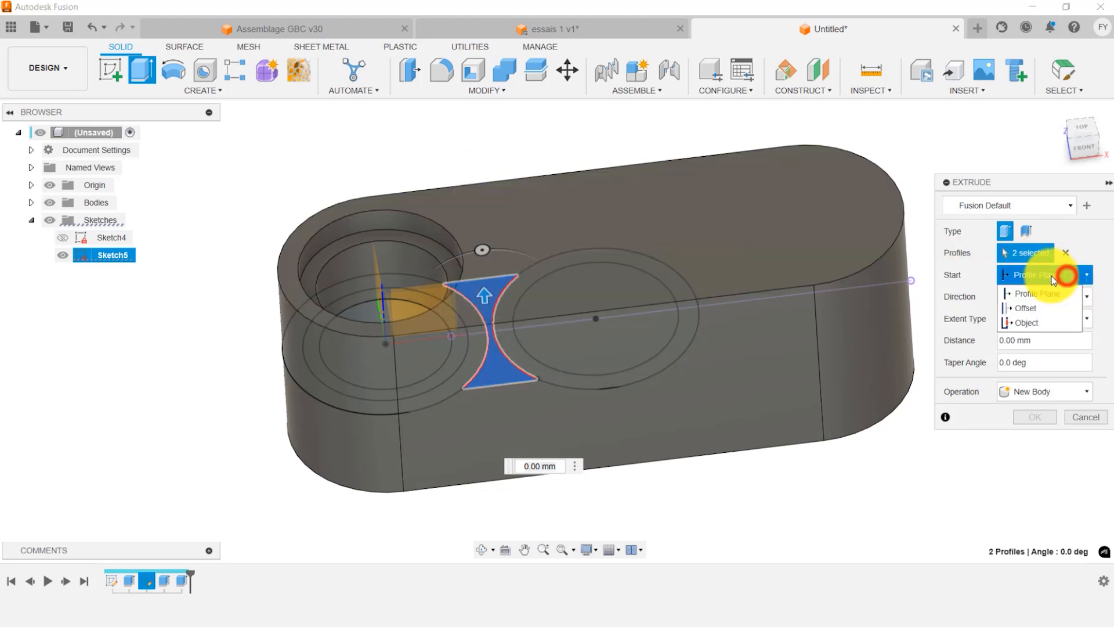
click(1022, 308)
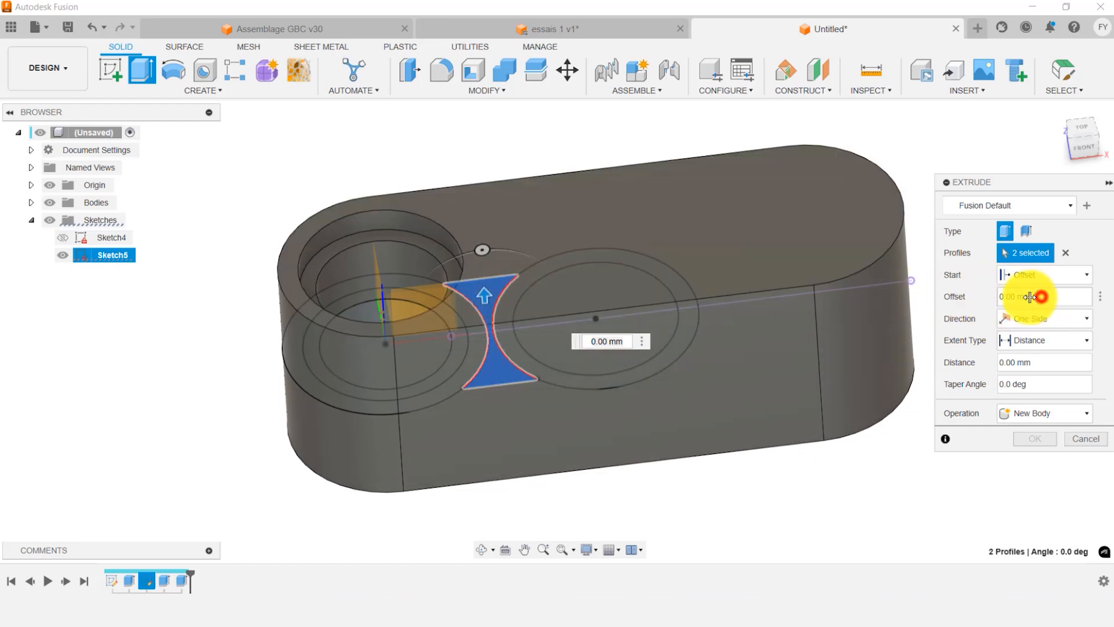
click(1031, 296)
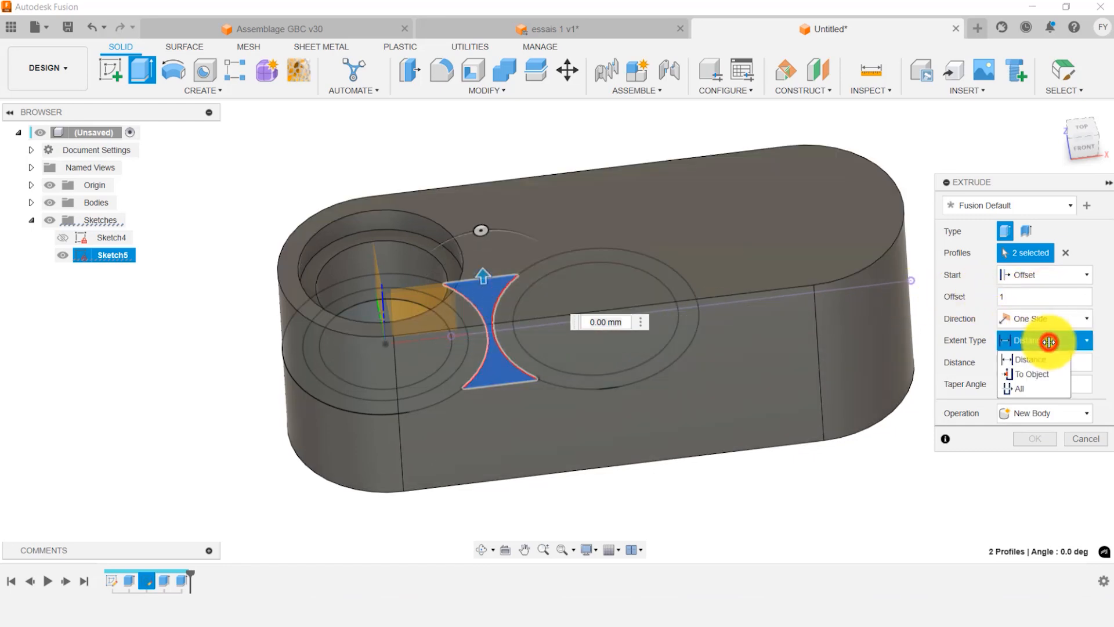
click(1036, 388)
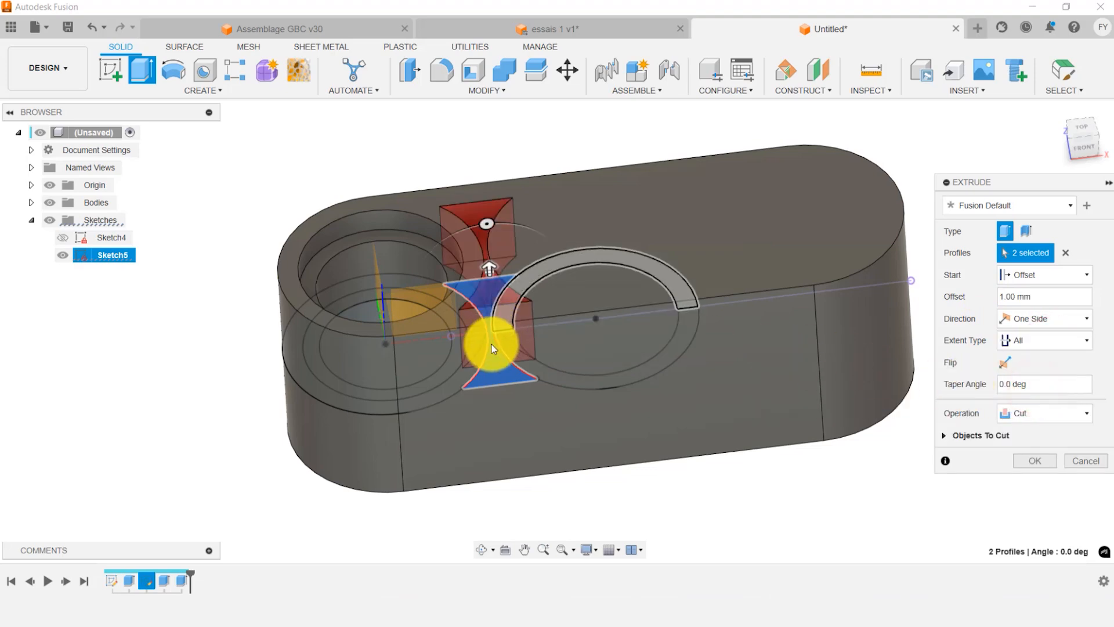
shift+middle_drag(546, 245, 553, 186)
shift+middle_drag(627, 207, 631, 246)
click(1042, 485)
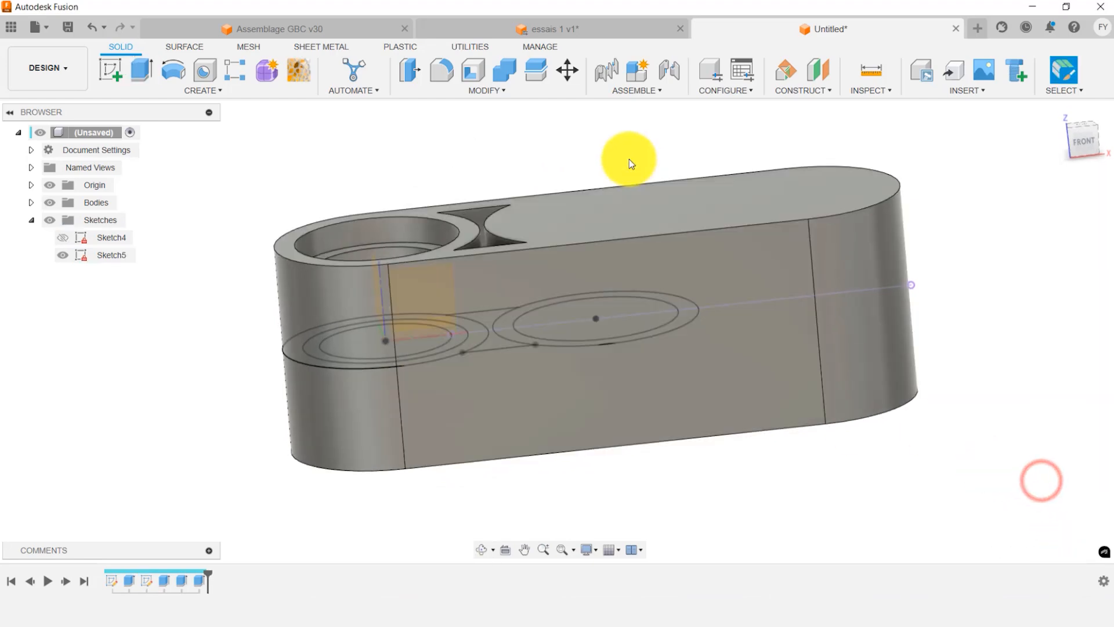
Mirror the curved triangular pocket cut as a feature across the horizontal origin mid-plane to the body's opposite face.
shift+middle_drag(634, 164, 443, 286)
shift+middle_drag(363, 205, 706, 557)
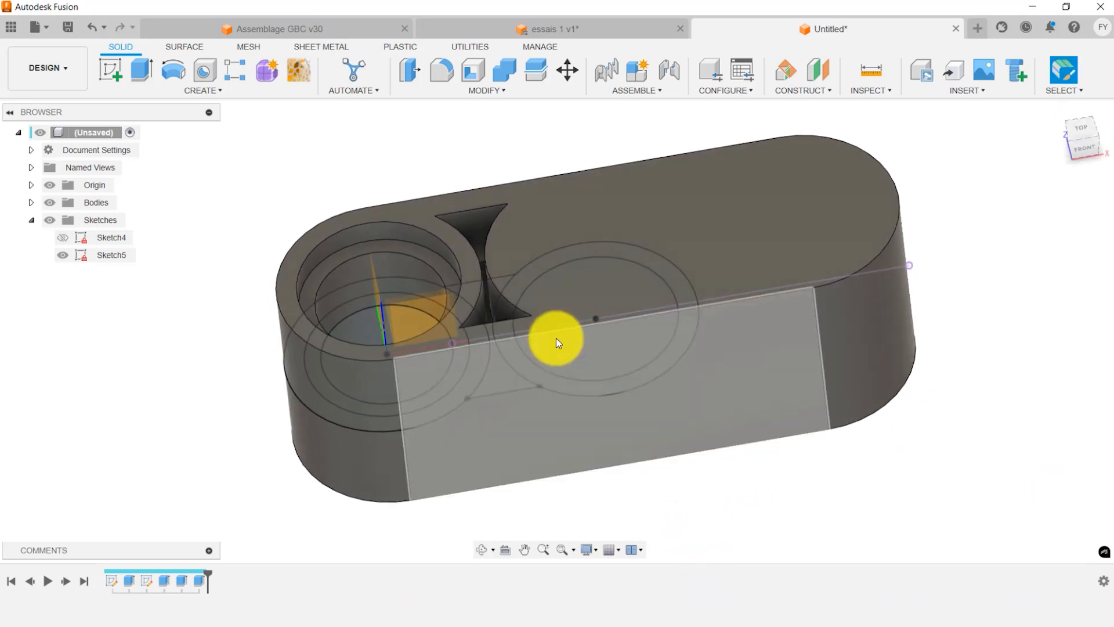
click(223, 88)
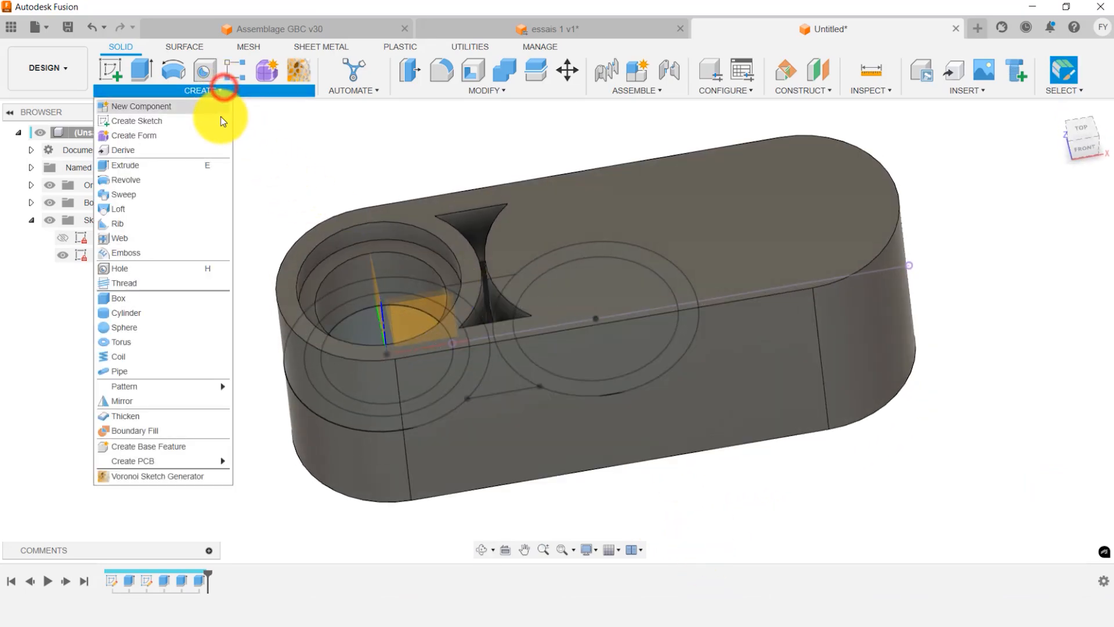
click(145, 402)
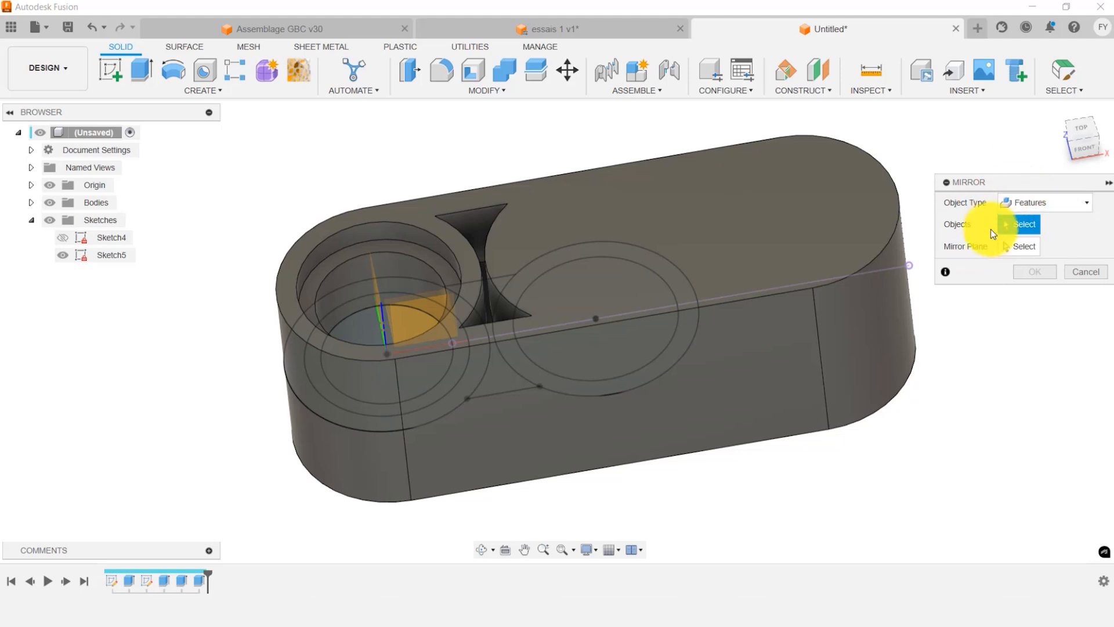
click(1045, 203)
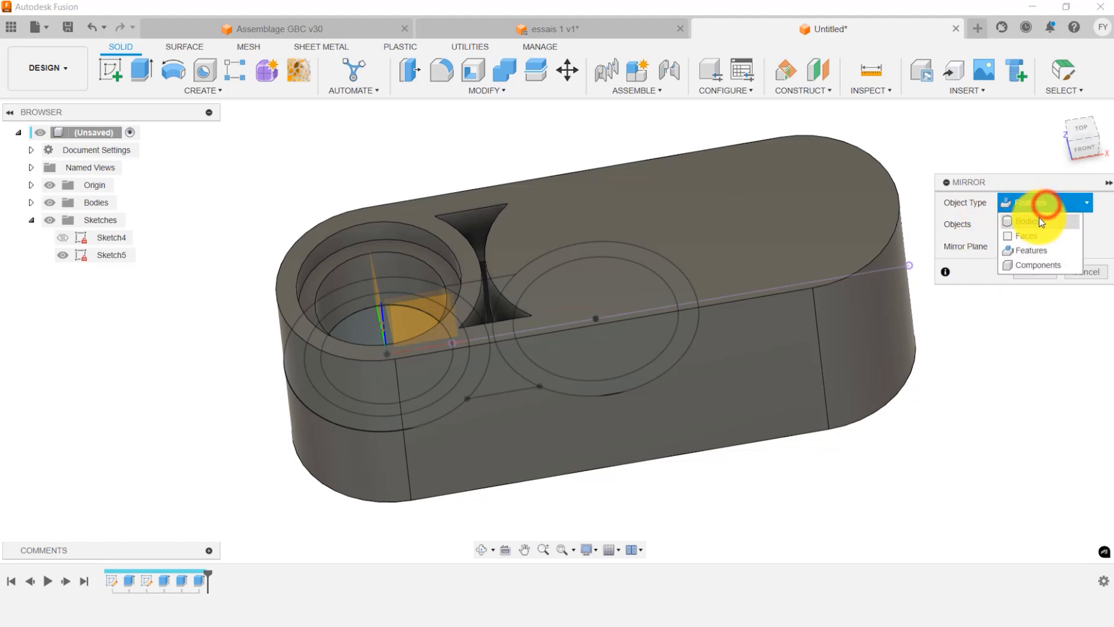
click(1041, 251)
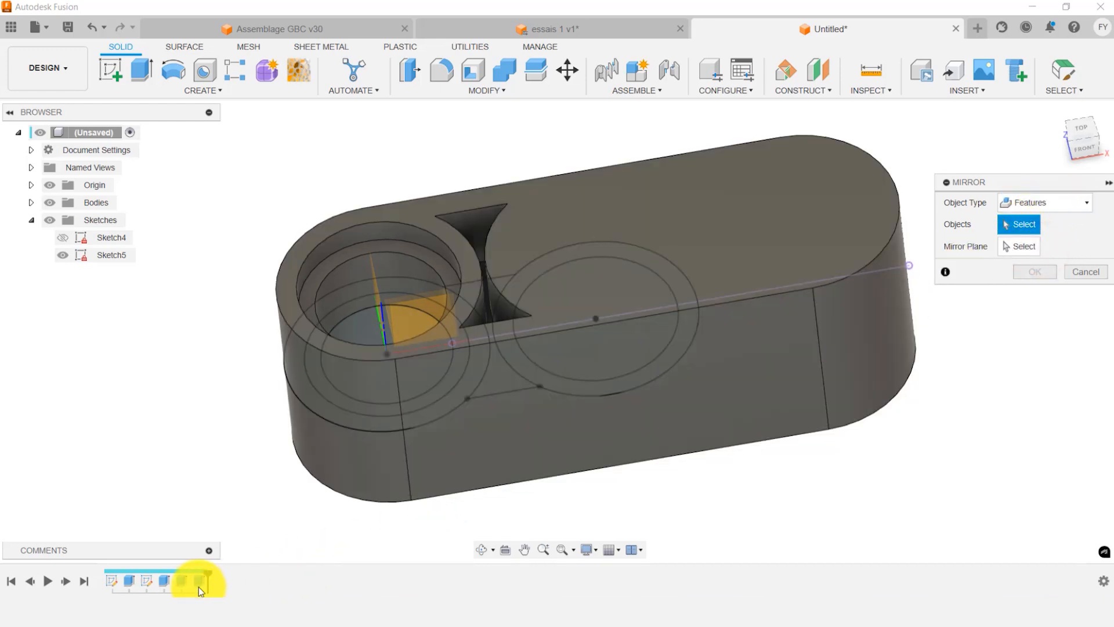
click(199, 580)
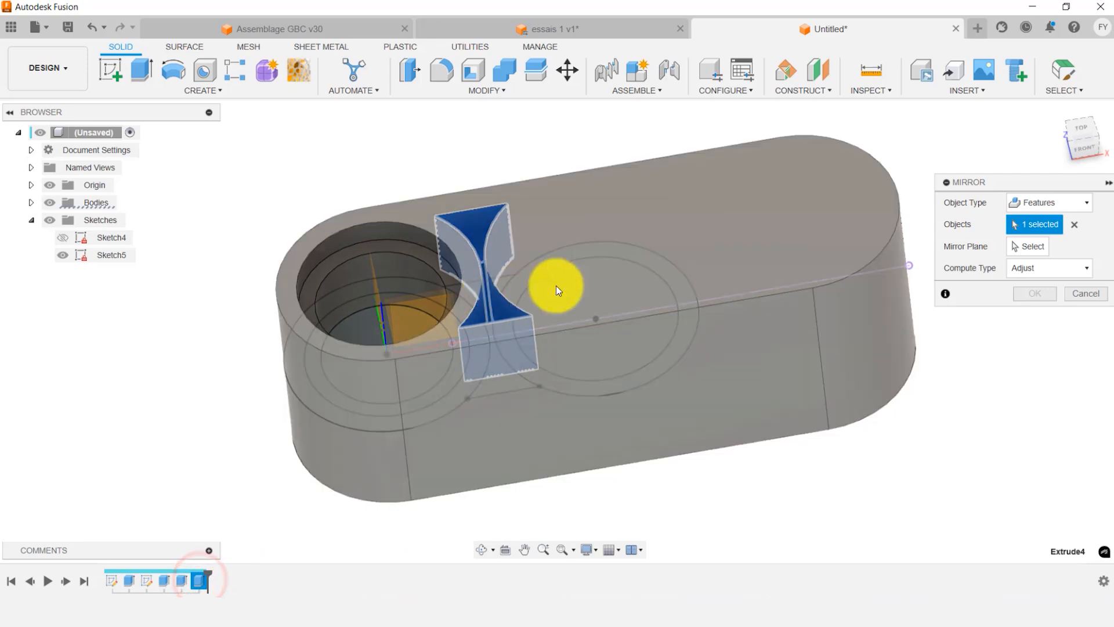
click(1031, 246)
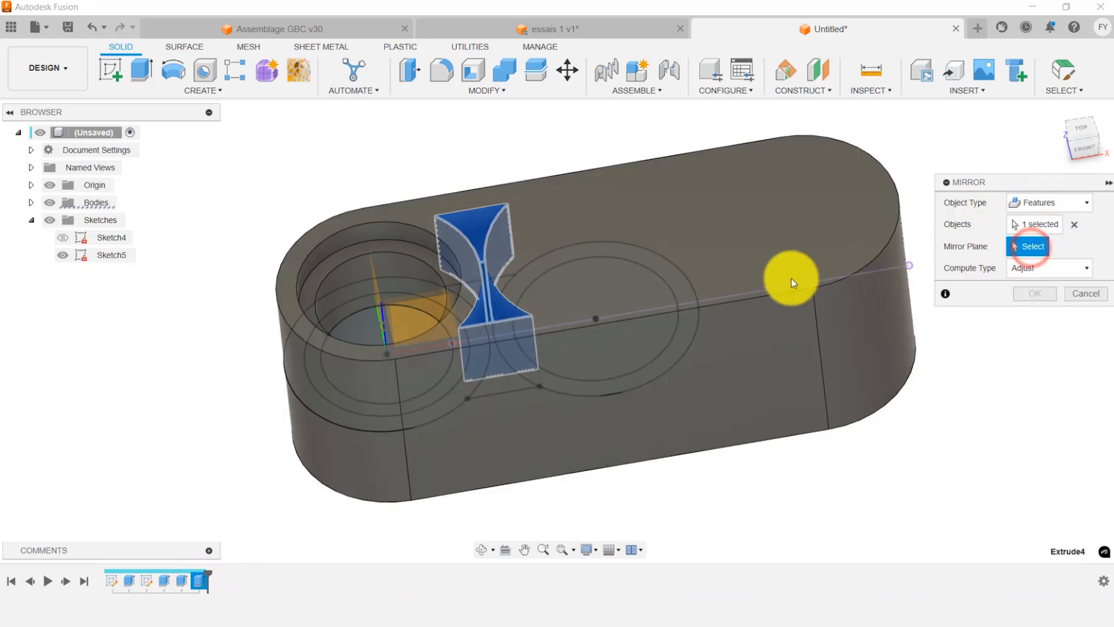
shift+middle_drag(231, 341, 311, 330)
click(419, 329)
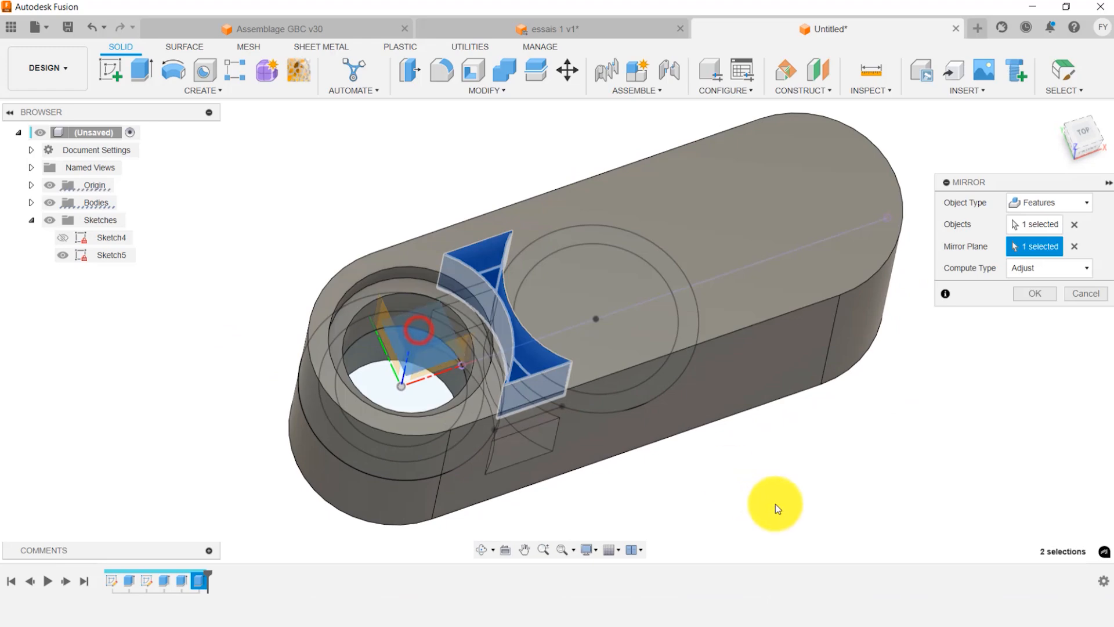
mouse_move(776, 507)
shift+middle_down()
mouse_move(811, 437)
mouse_move(804, 413)
shift+middle_up()
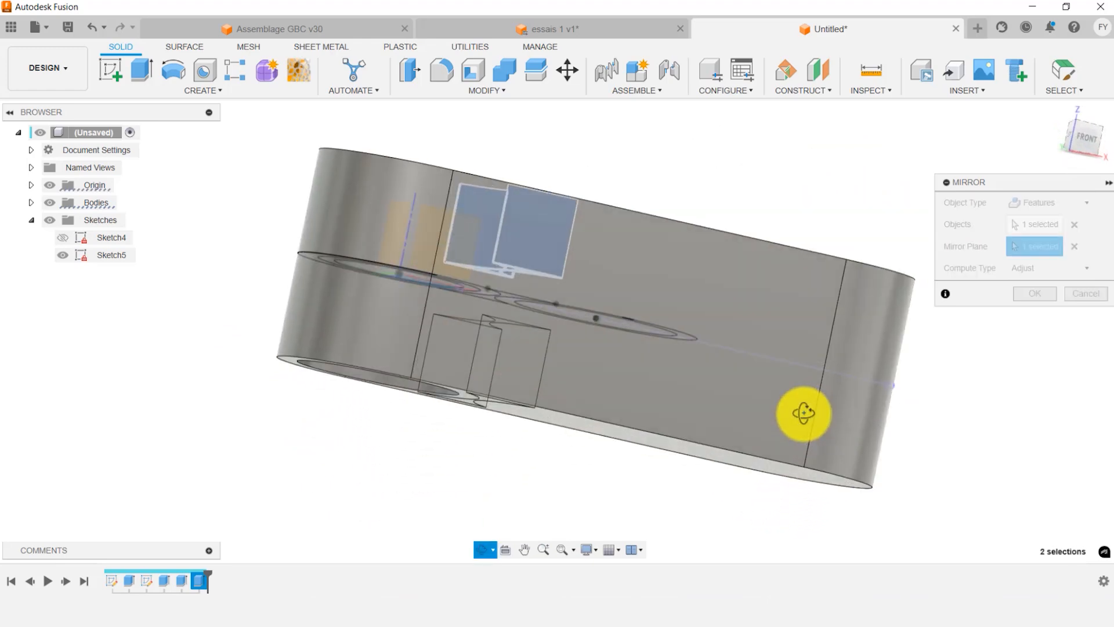
click(1030, 294)
shift+middle_drag(828, 229, 801, 318)
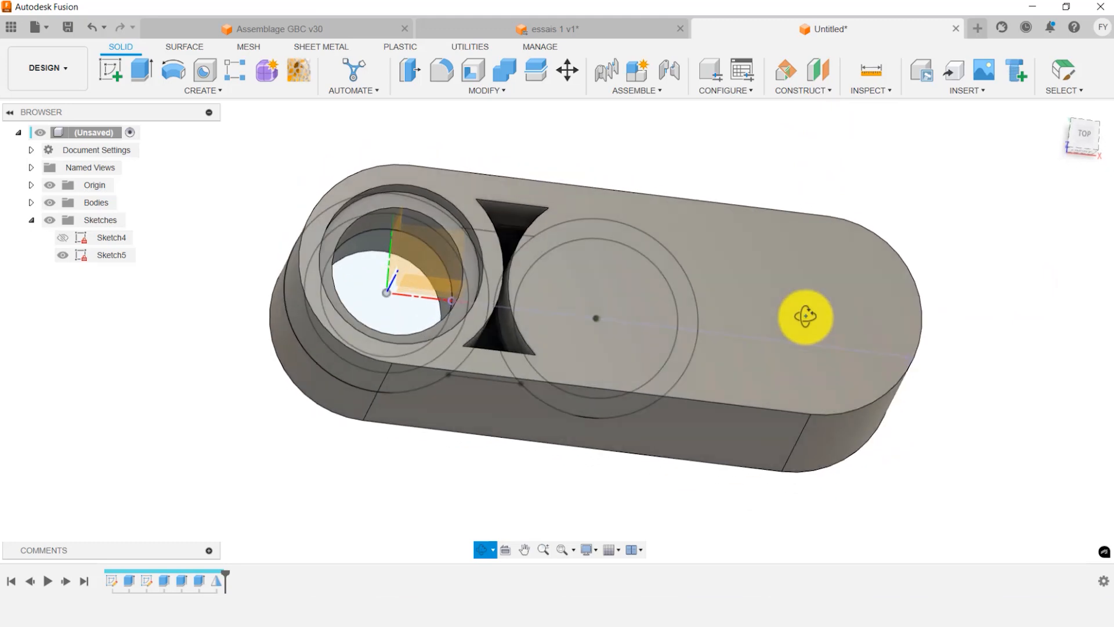
Hide Sketch5 so only the solid body is displayed.
click(62, 255)
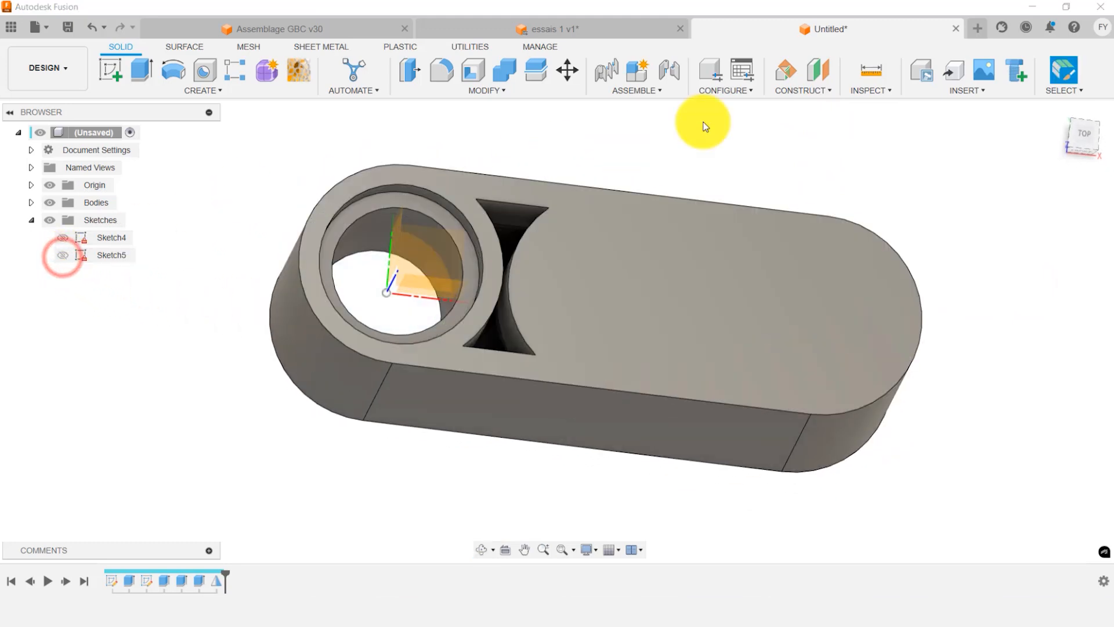
mouse_move(706, 124)
shift+middle_down()
mouse_move(724, 166)
mouse_move(732, 144)
shift+middle_up()
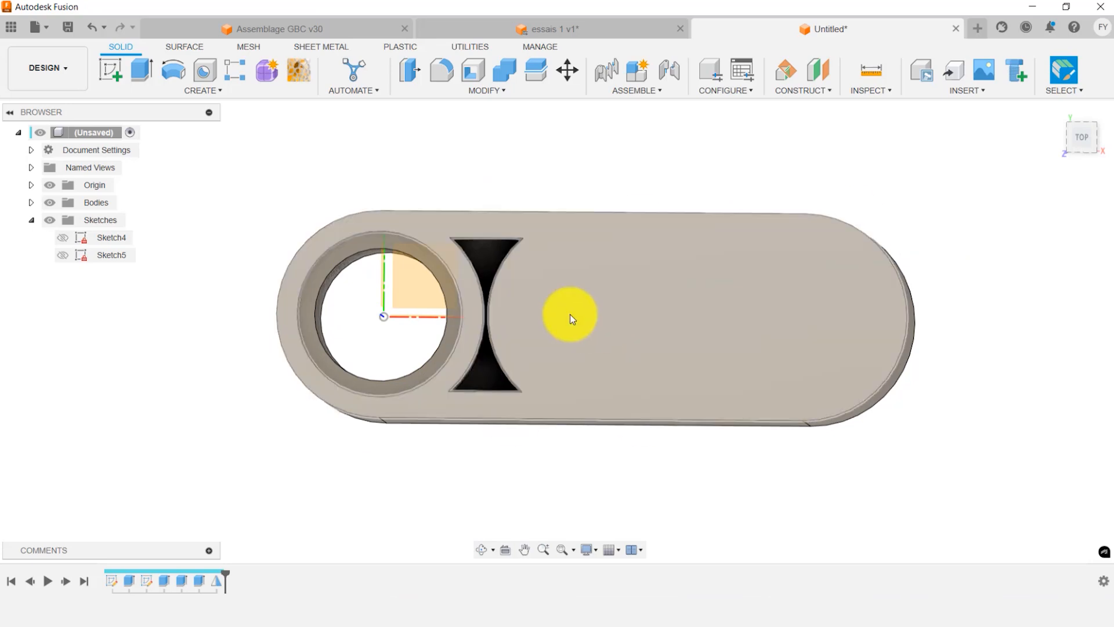
shift+middle_drag(654, 166, 659, 131)
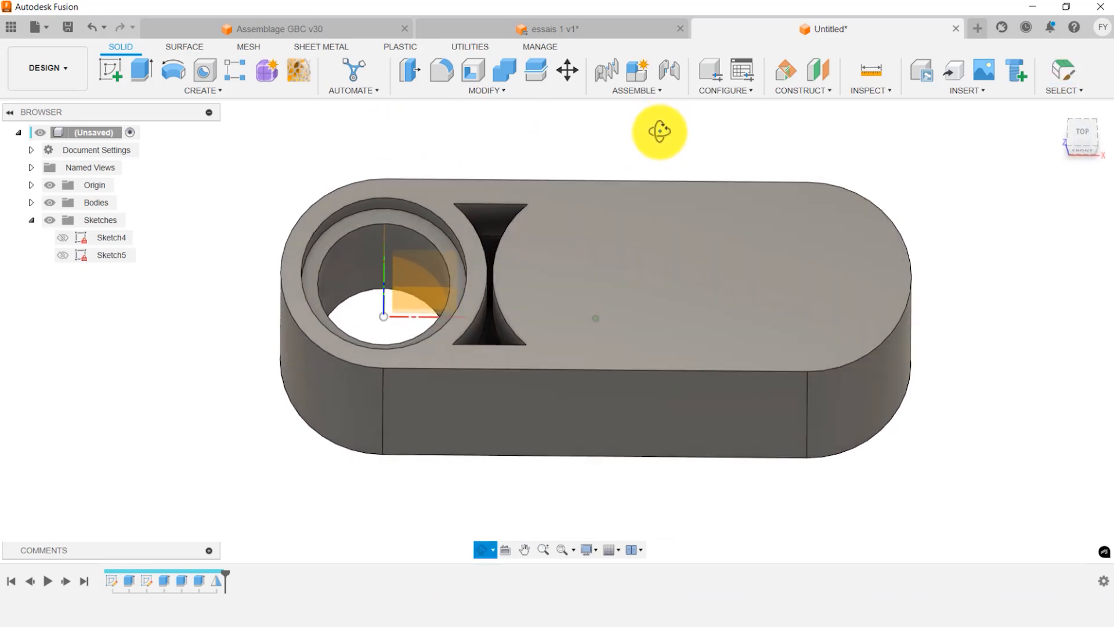
Create a rectangular pattern of the through hole and its inner ring along the beam's length, with 3 instances at 8 mm spacing.
click(203, 91)
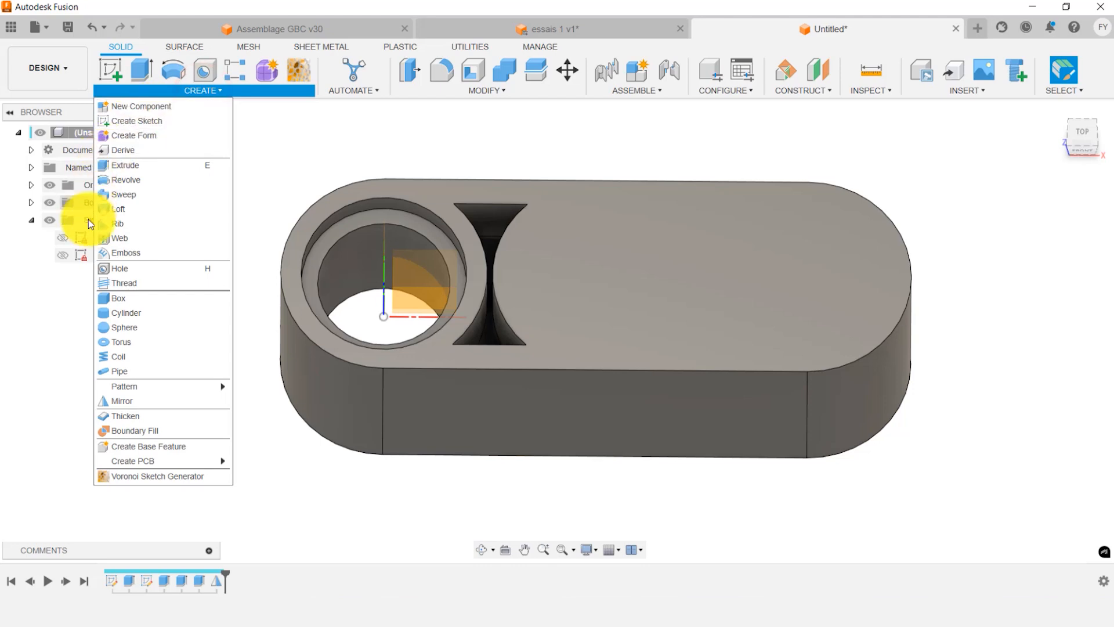
mouse_move(139, 395)
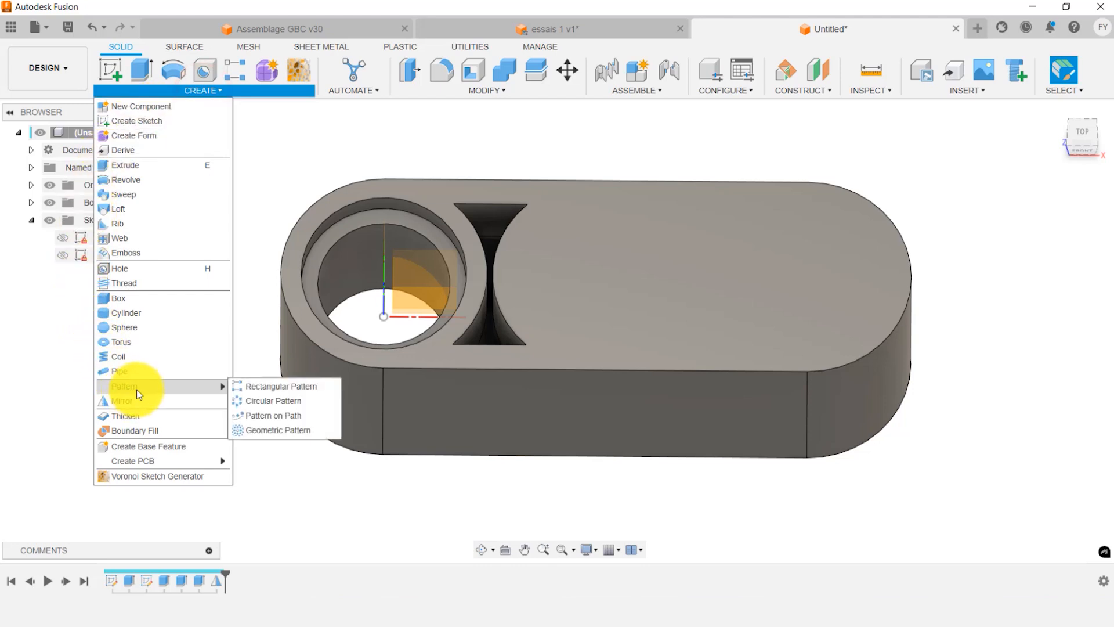
click(274, 387)
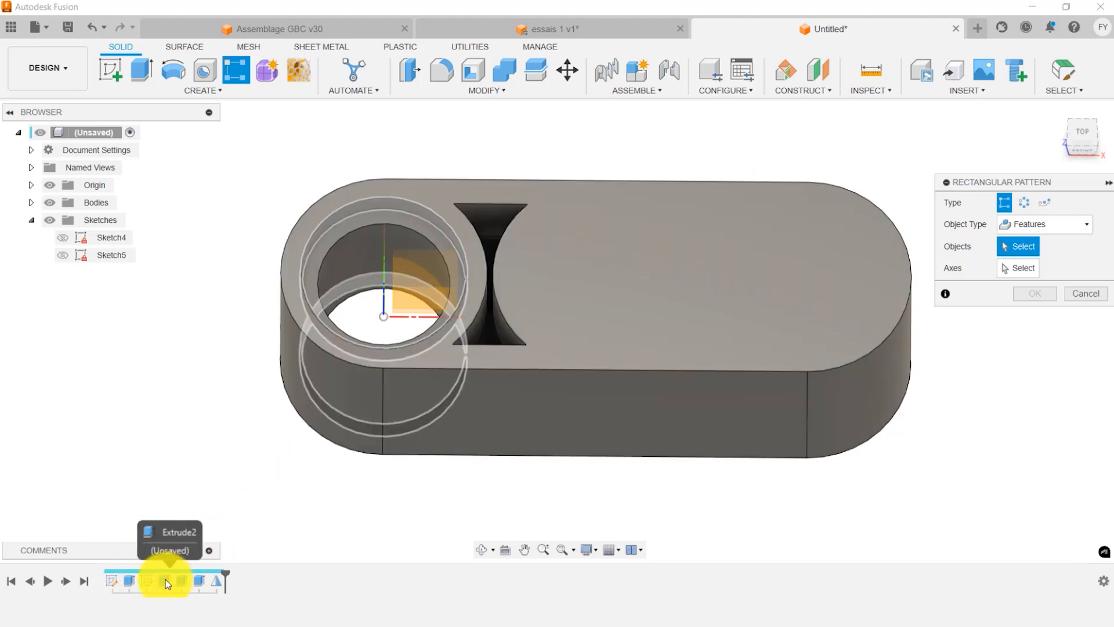
click(165, 579)
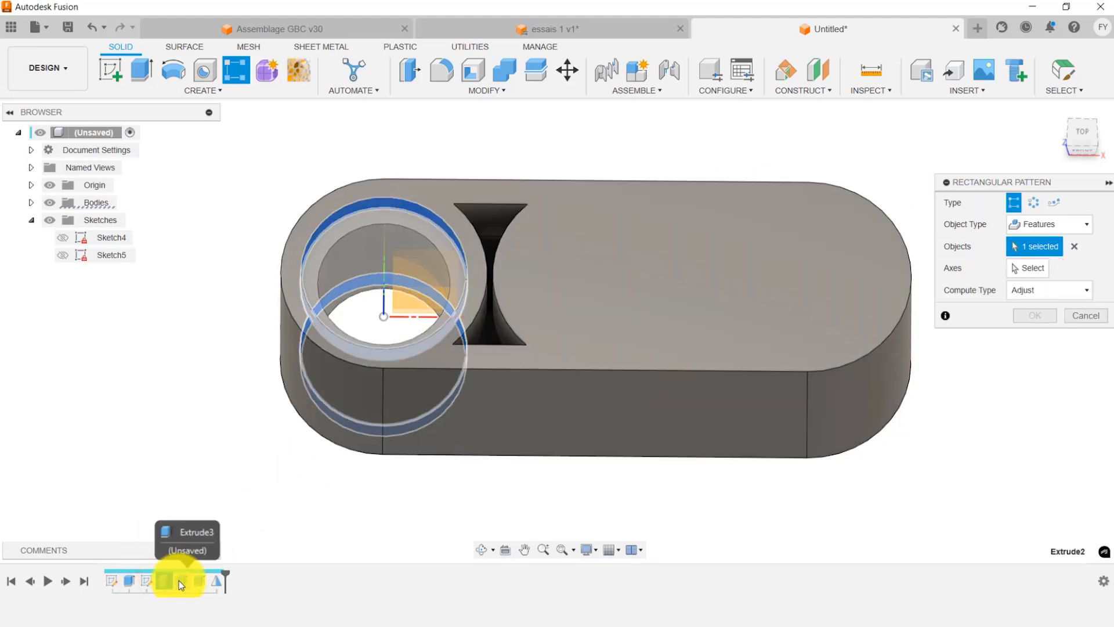
click(180, 580)
shift+middle_drag(196, 366, 204, 349)
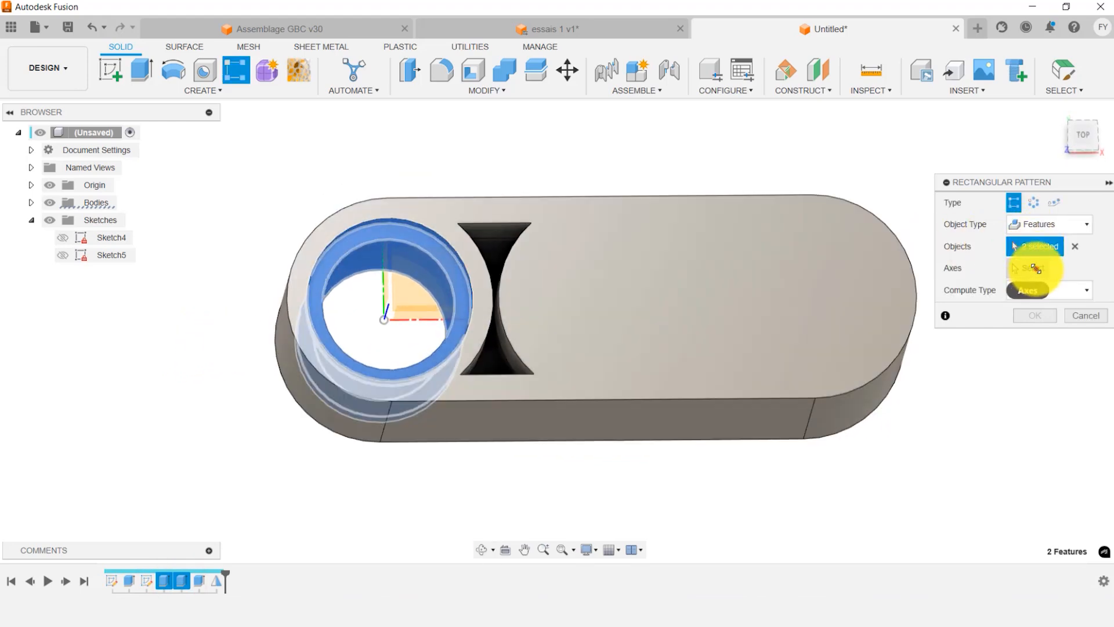
click(1031, 268)
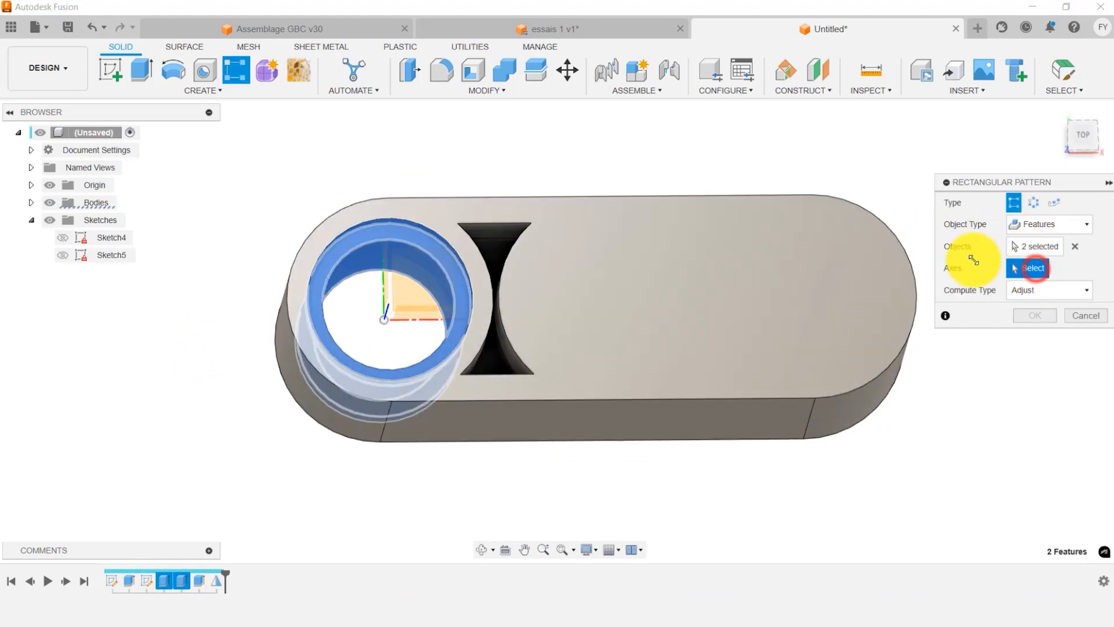
click(493, 374)
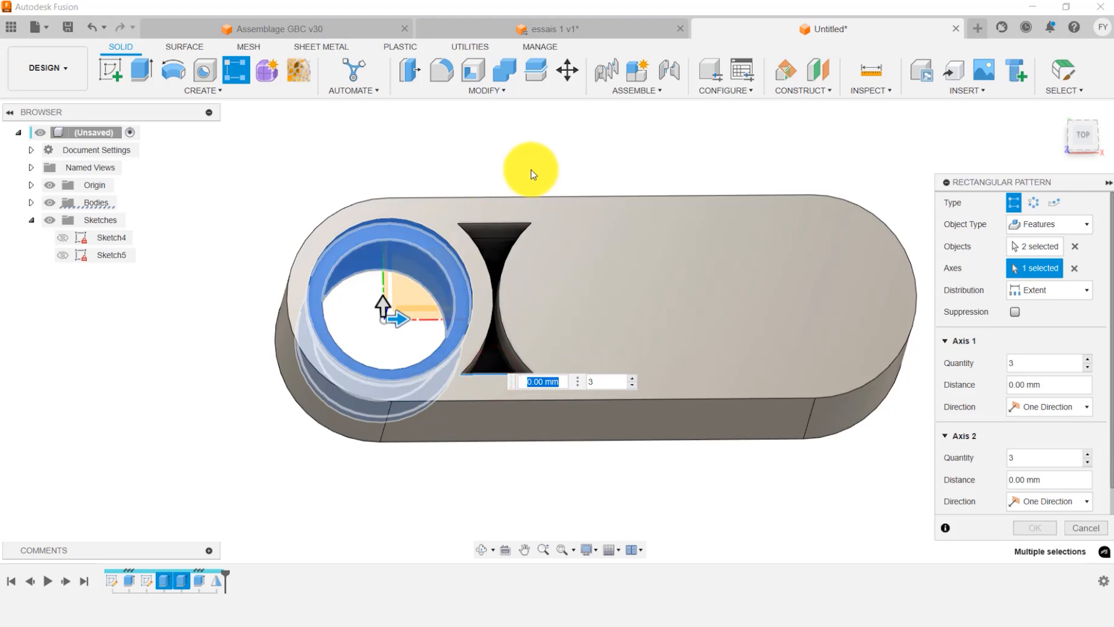
mouse_move(522, 154)
shift+middle_down()
mouse_move(522, 167)
mouse_move(521, 156)
shift+middle_up()
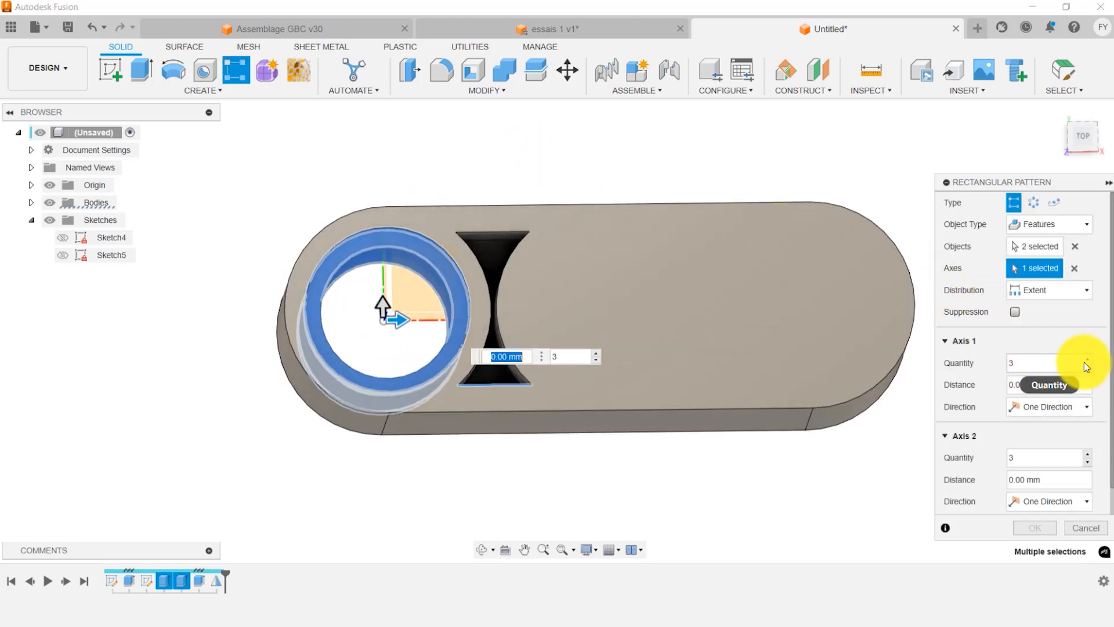
click(1053, 288)
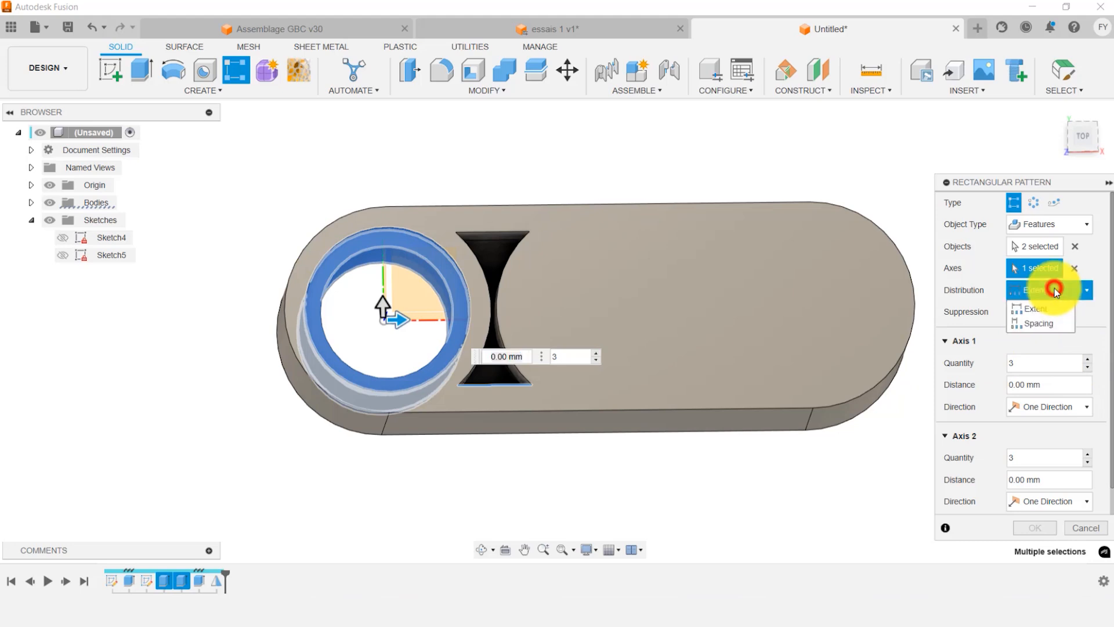
click(1036, 324)
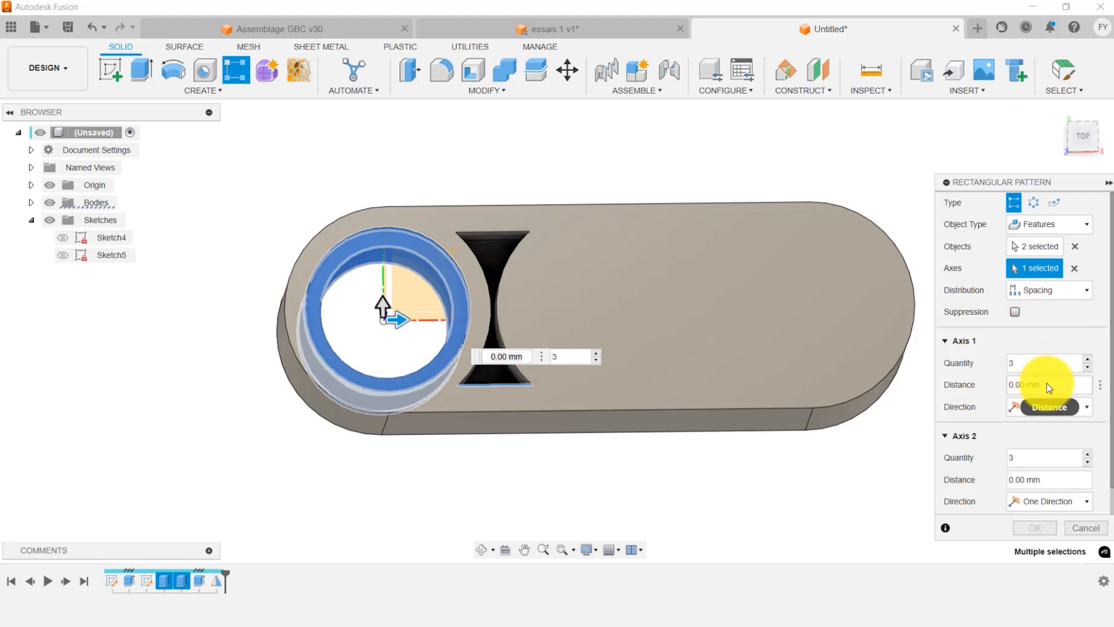
text(8)
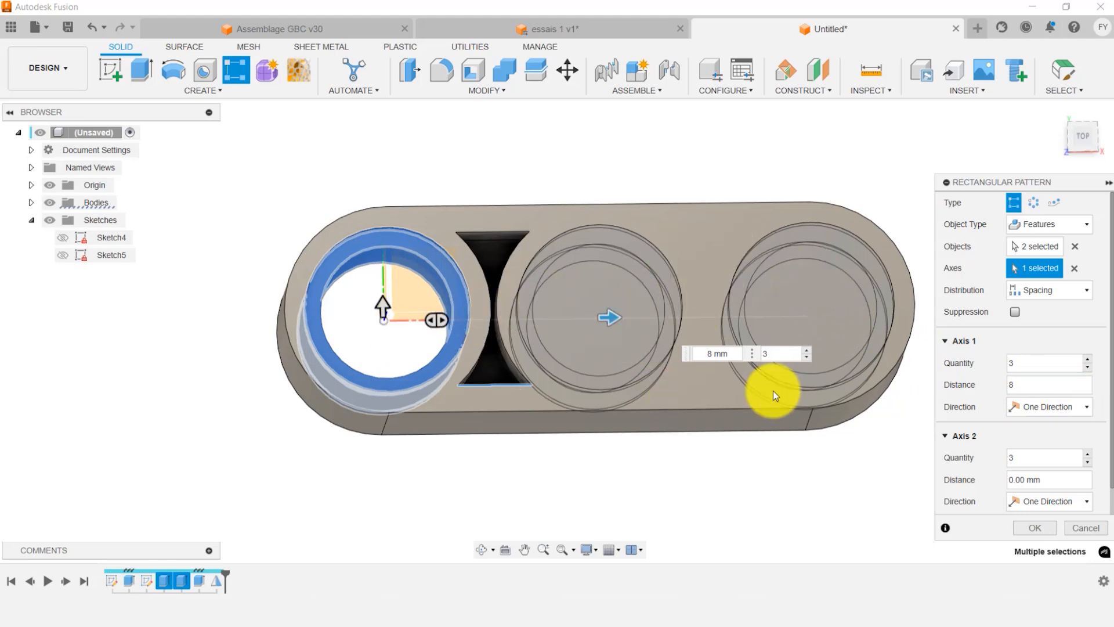
click(1036, 527)
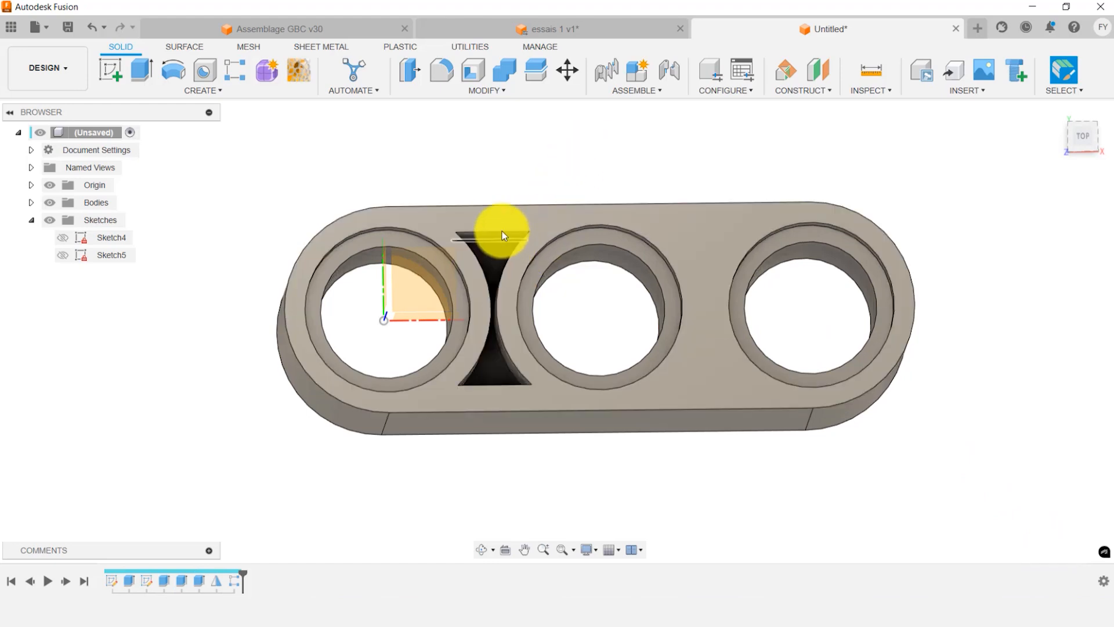
Create a rectangular pattern of the curved triangular pocket cut and its mirror along the beam's length, with 2 instances at -8 mm spacing.
click(183, 92)
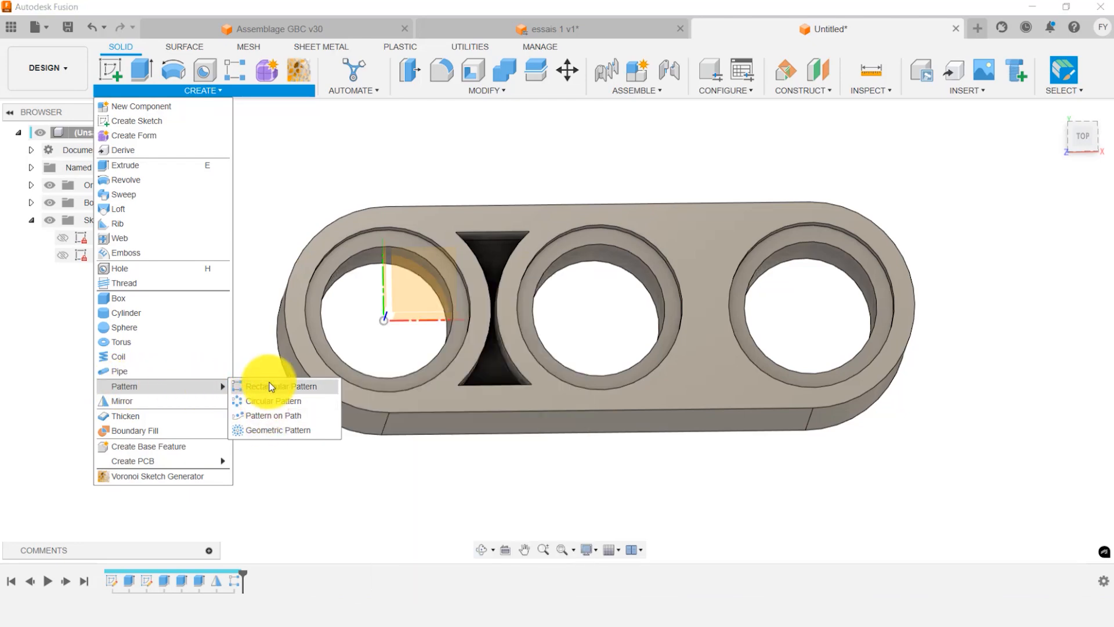
click(269, 385)
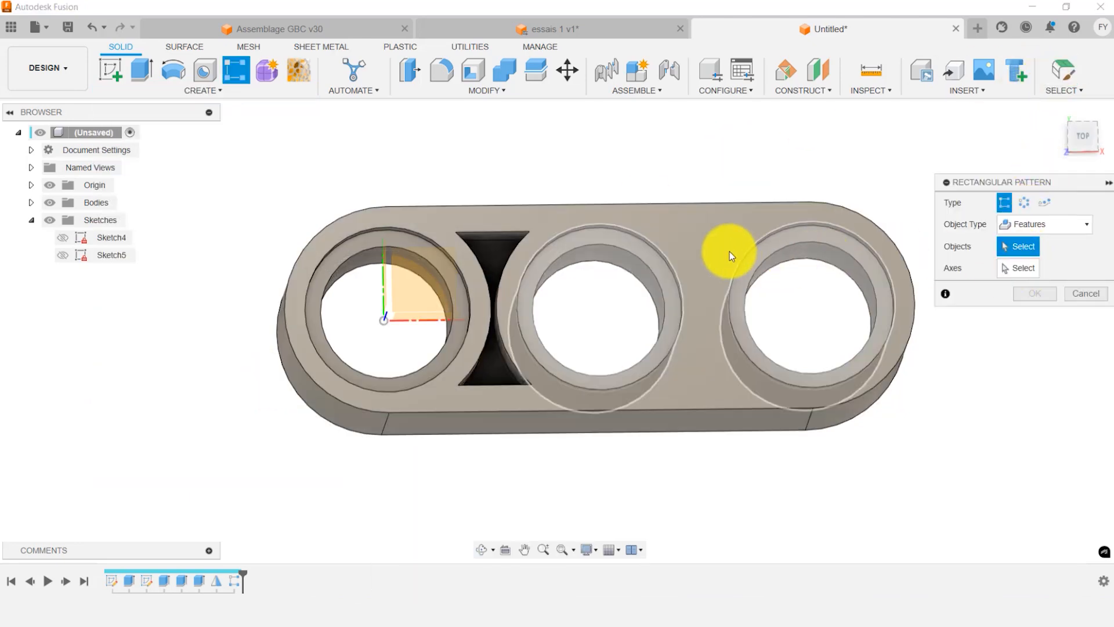
shift+middle_drag(860, 194, 858, 169)
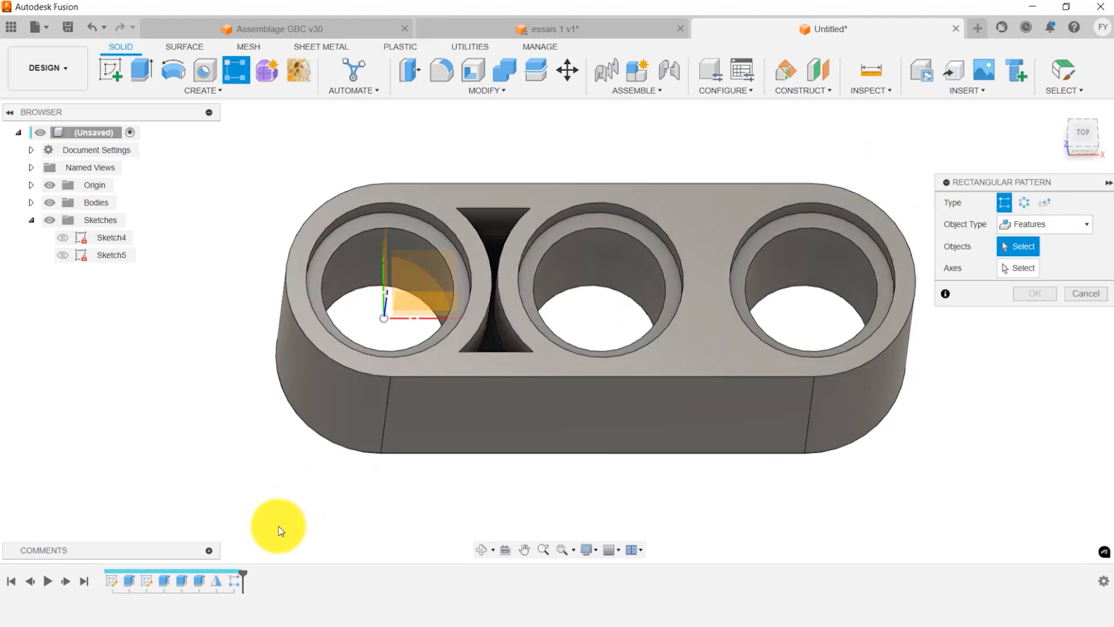
click(200, 580)
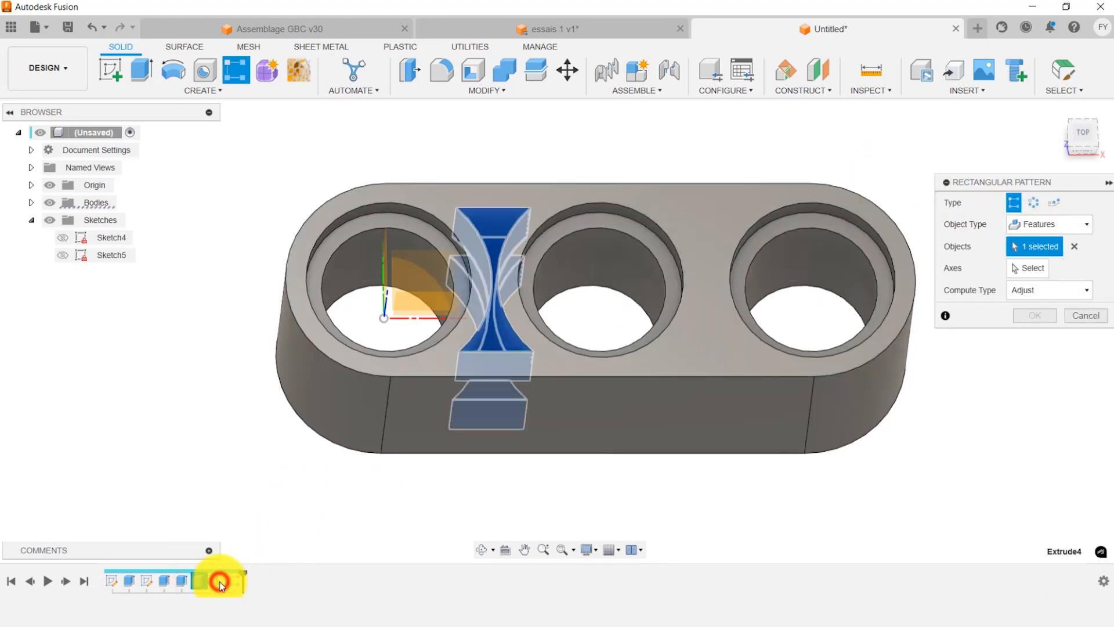
click(1030, 267)
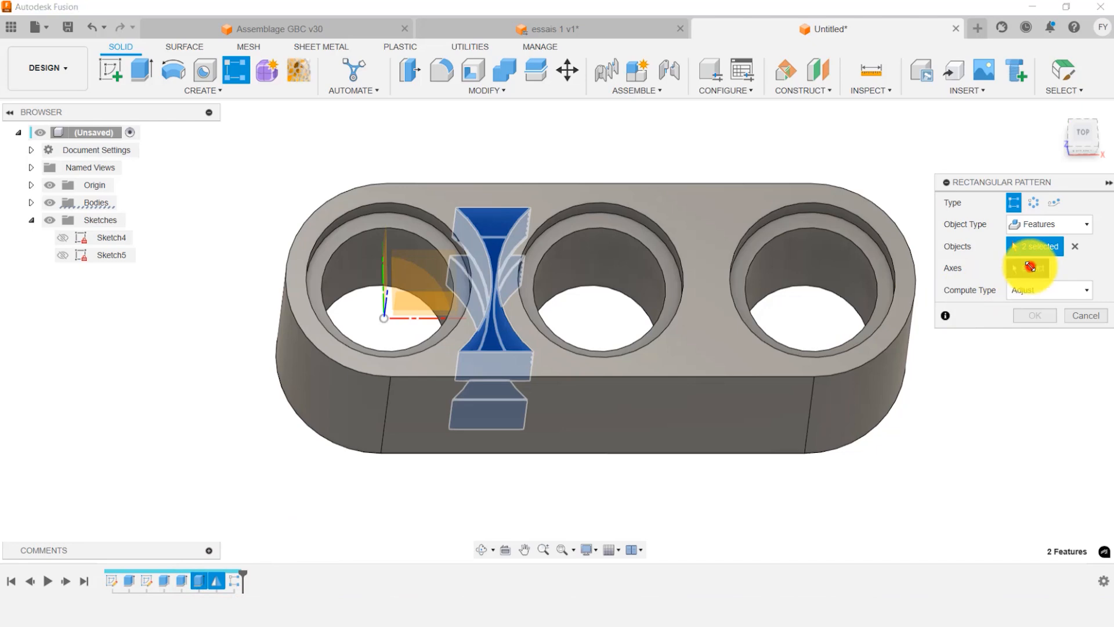
click(492, 353)
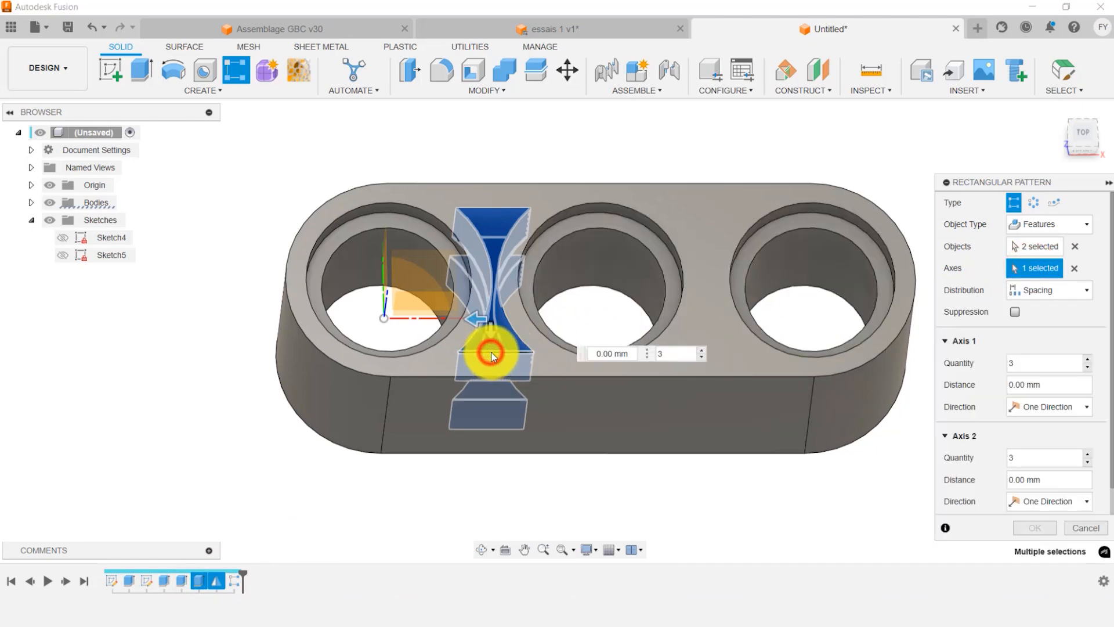
shift+middle_drag(662, 157, 659, 169)
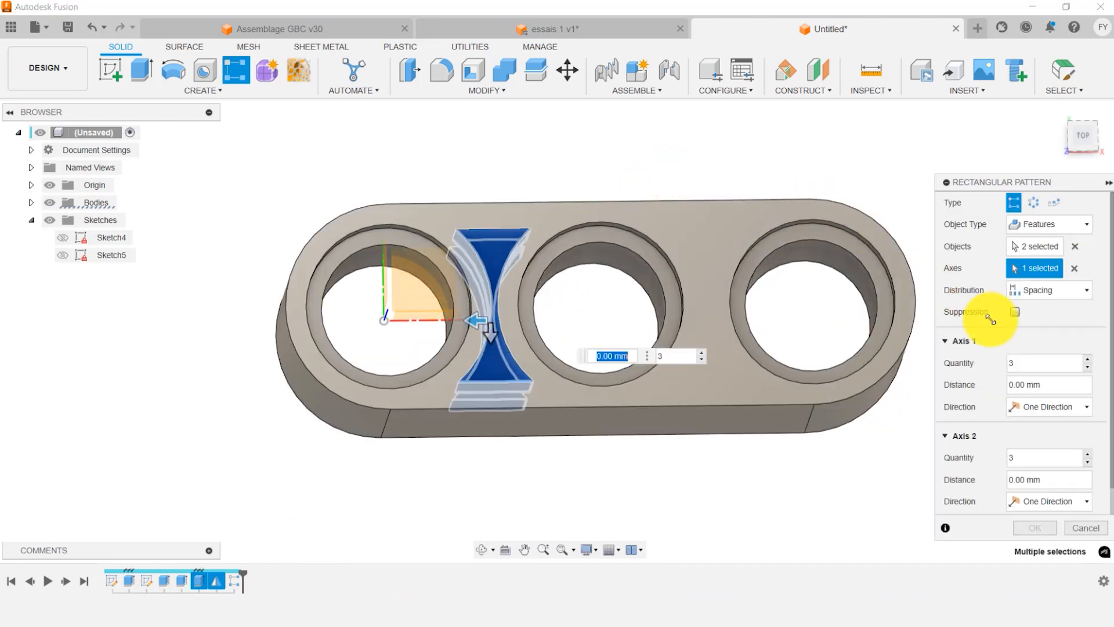
click(1087, 367)
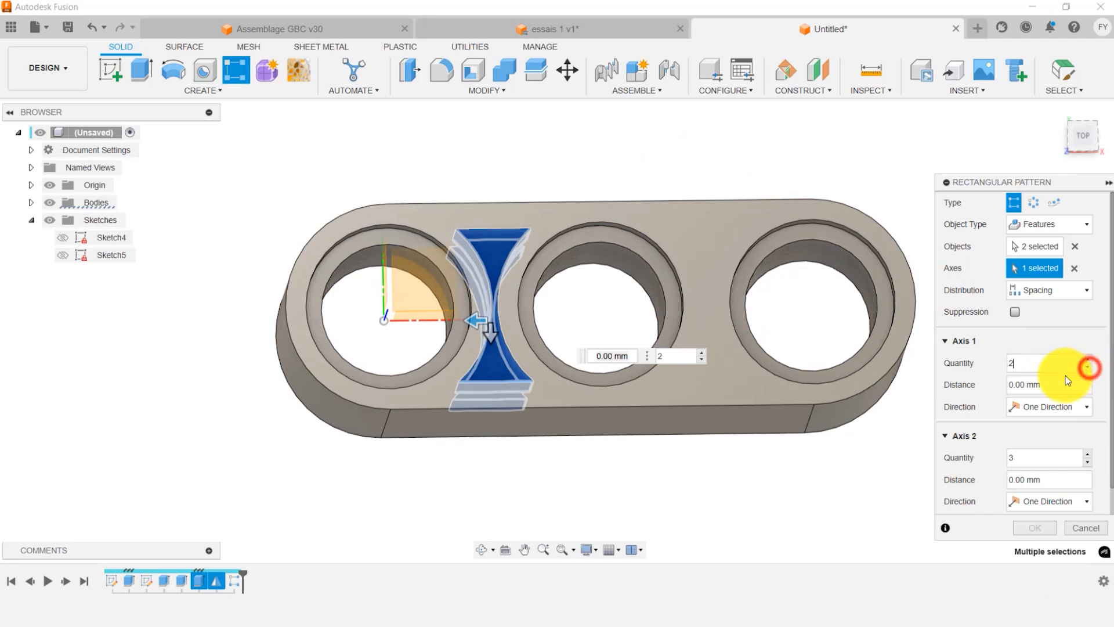
click(1049, 383)
click(1048, 290)
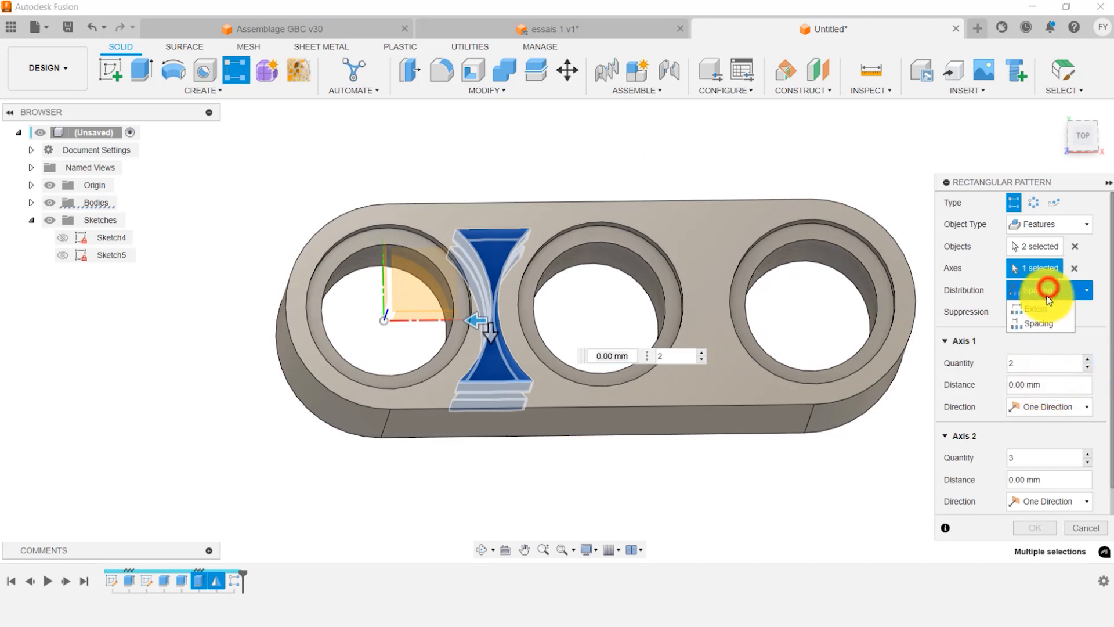
click(1041, 324)
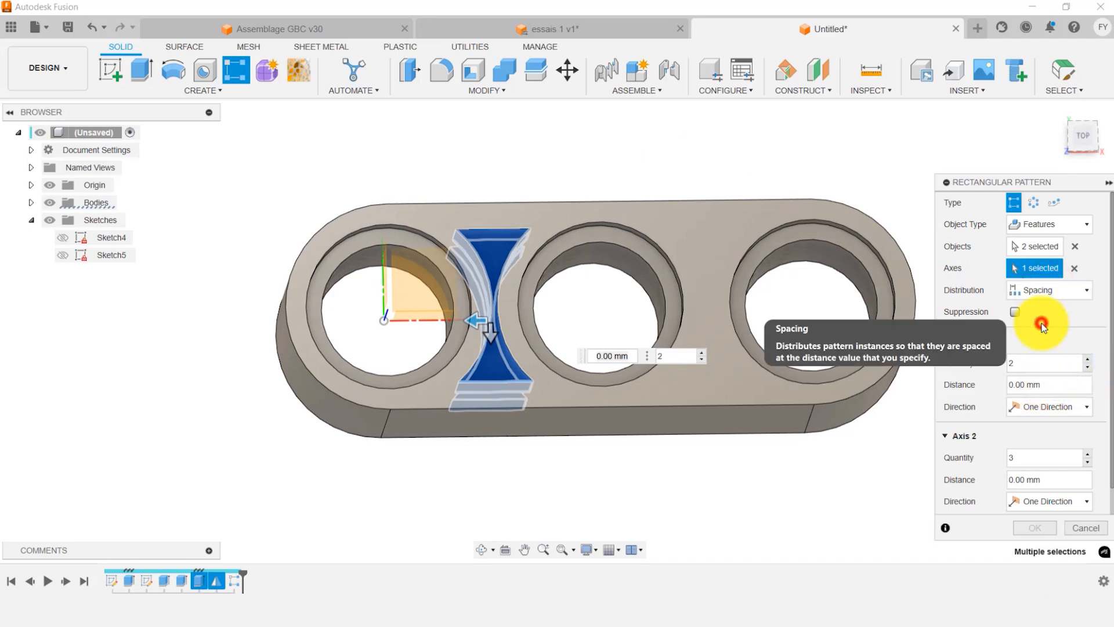
click(1048, 383)
text(-8)
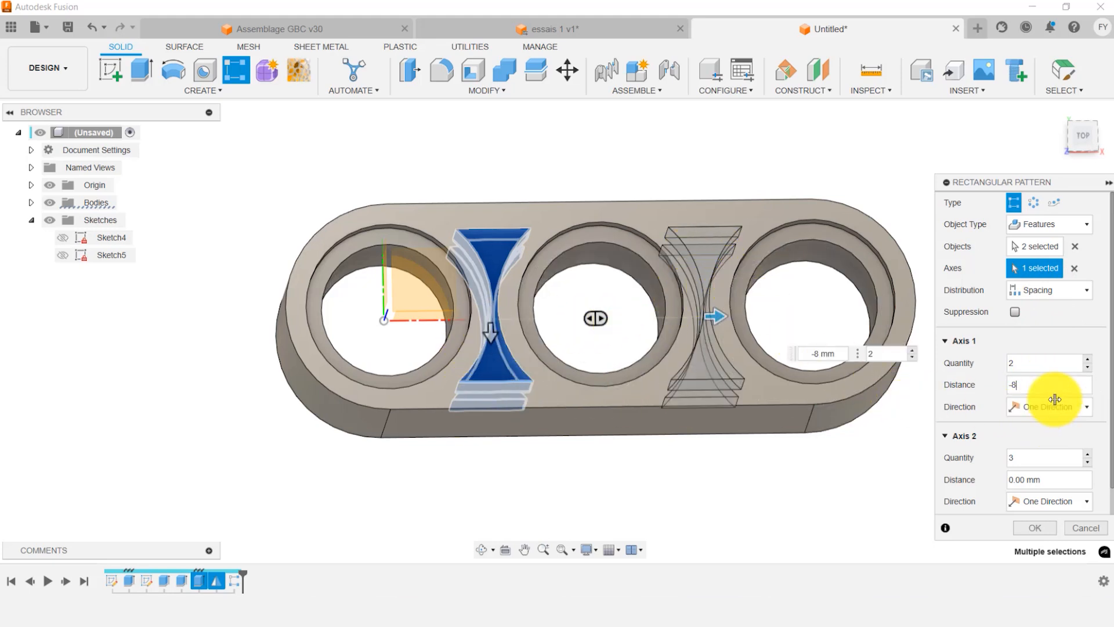
click(1045, 531)
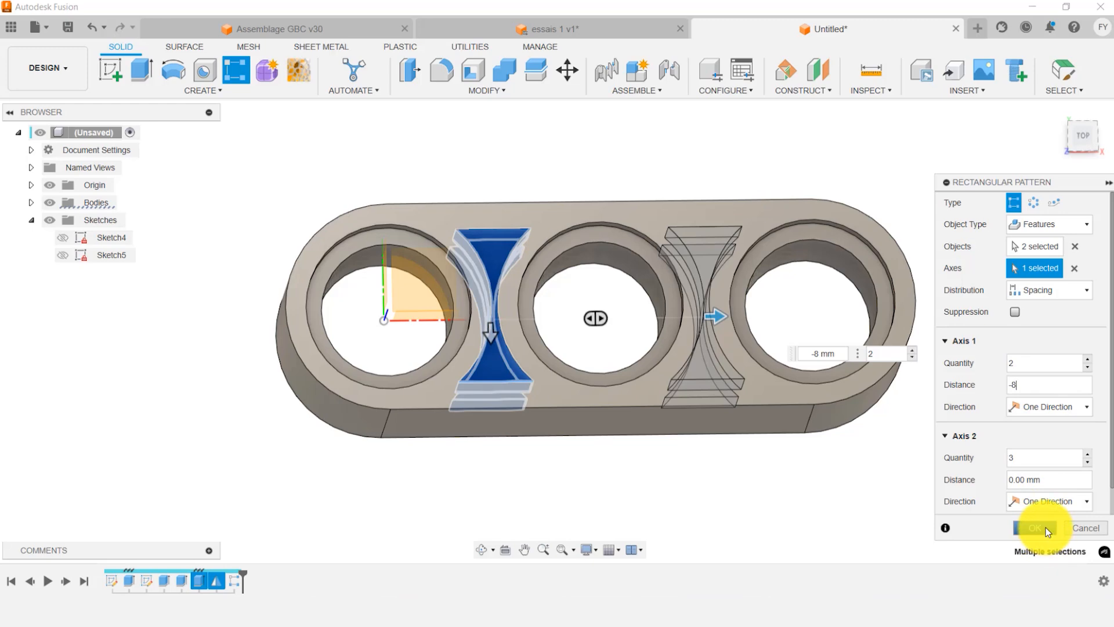
Open the appearance settings for the whole component and enlarge the dialog to show more of the library.
mouse_move(862, 503)
shift+middle_down()
mouse_move(856, 282)
mouse_move(864, 279)
mouse_move(858, 429)
mouse_move(887, 474)
mouse_move(865, 499)
mouse_move(865, 490)
shift+middle_up()
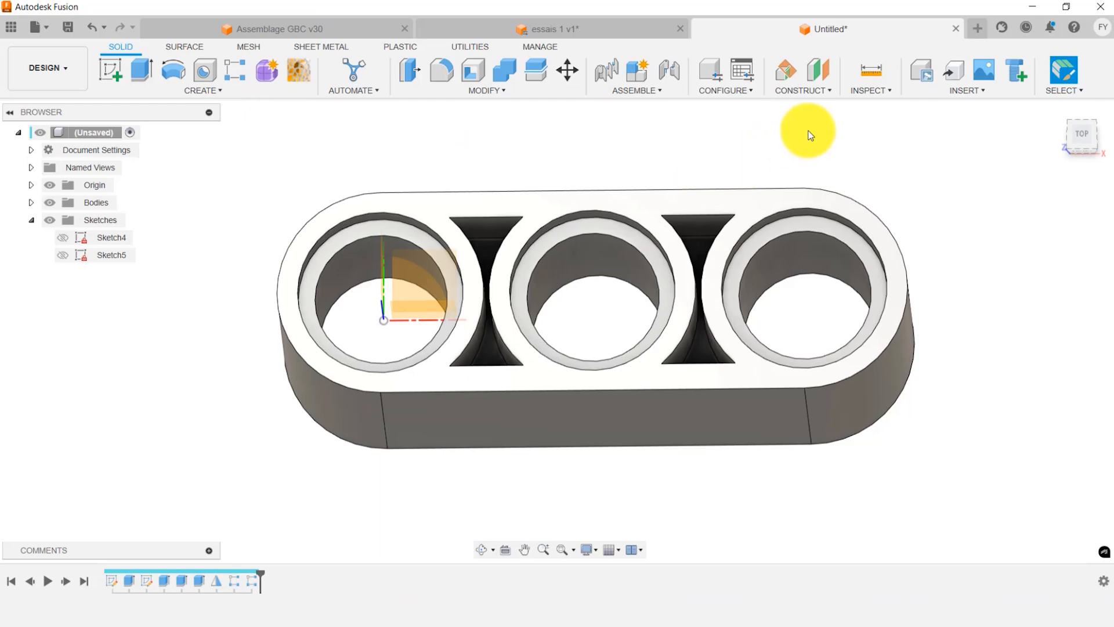
mouse_move(810, 135)
shift+middle_down()
mouse_move(818, 75)
mouse_move(812, 164)
mouse_move(815, 114)
shift+middle_up()
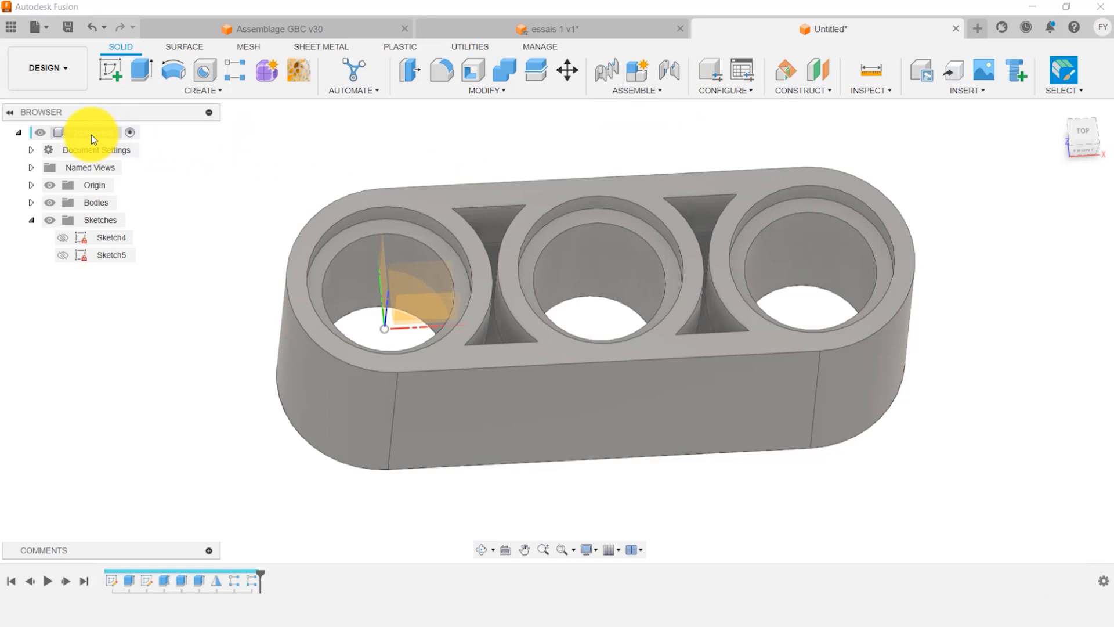
right_click(91, 134)
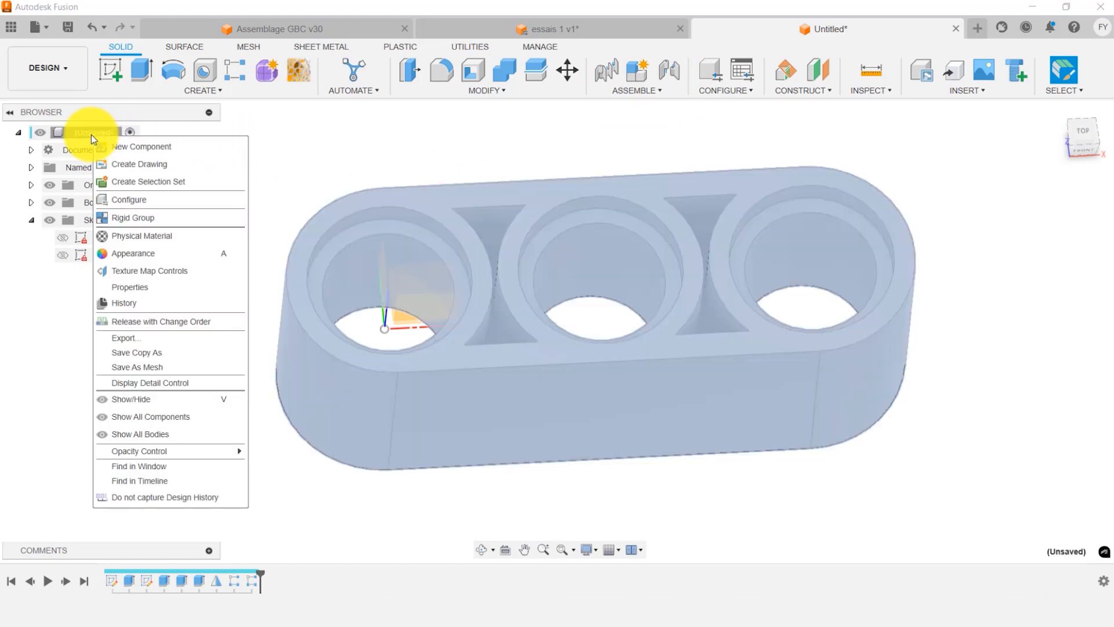
click(137, 252)
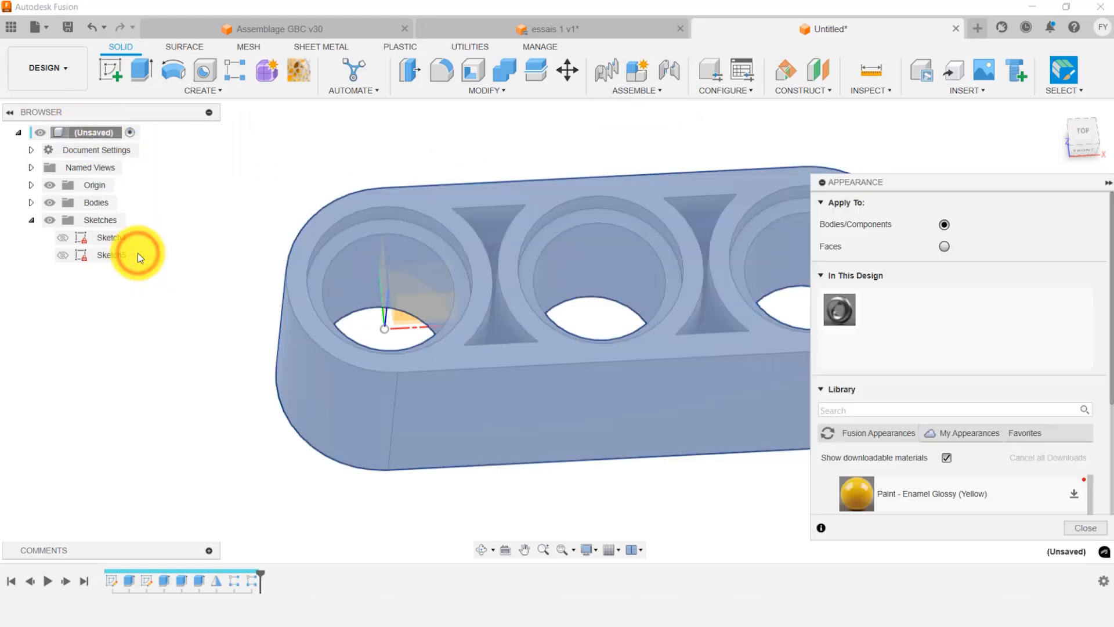
drag(986, 184, 945, 134)
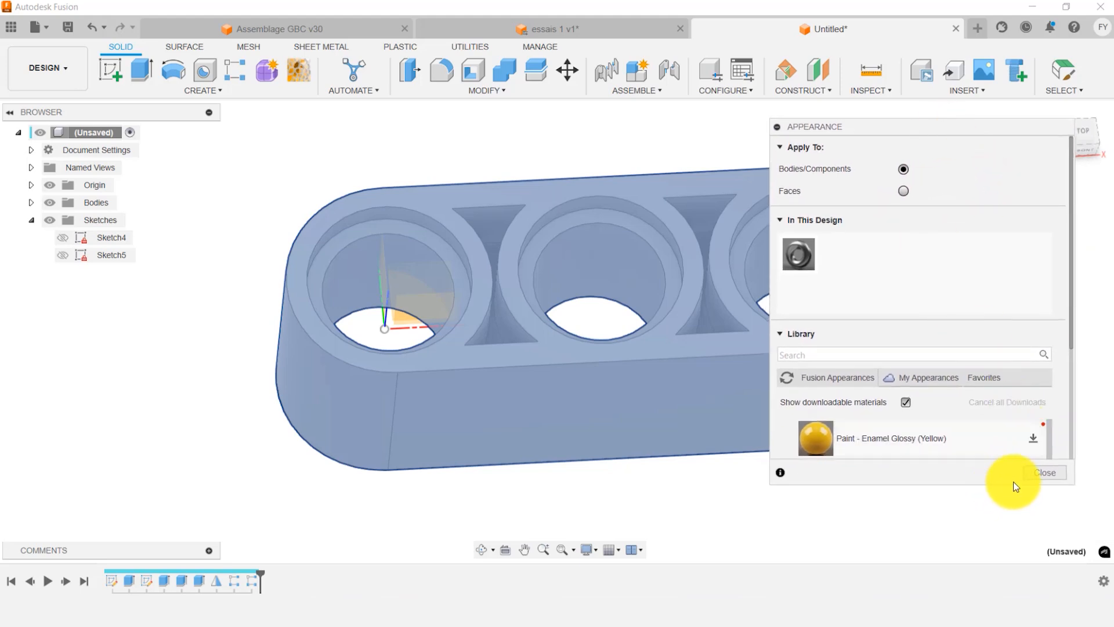
drag(1013, 485, 1011, 559)
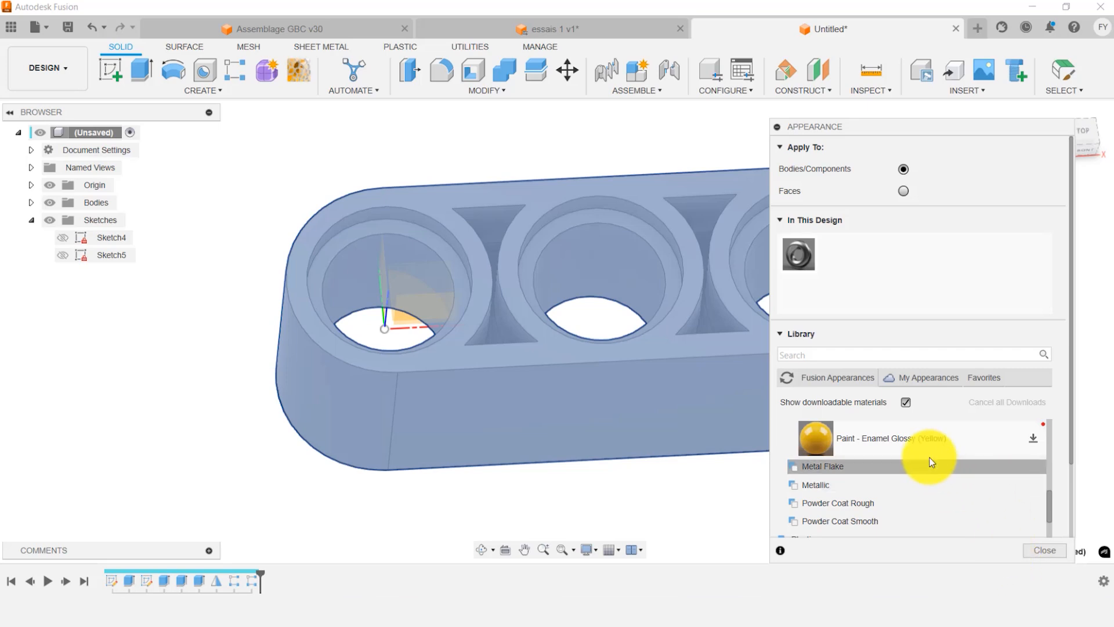
Add Paint - Enamel Glossy (Red) from the library's glossy paints to the appearances in this design.
click(850, 379)
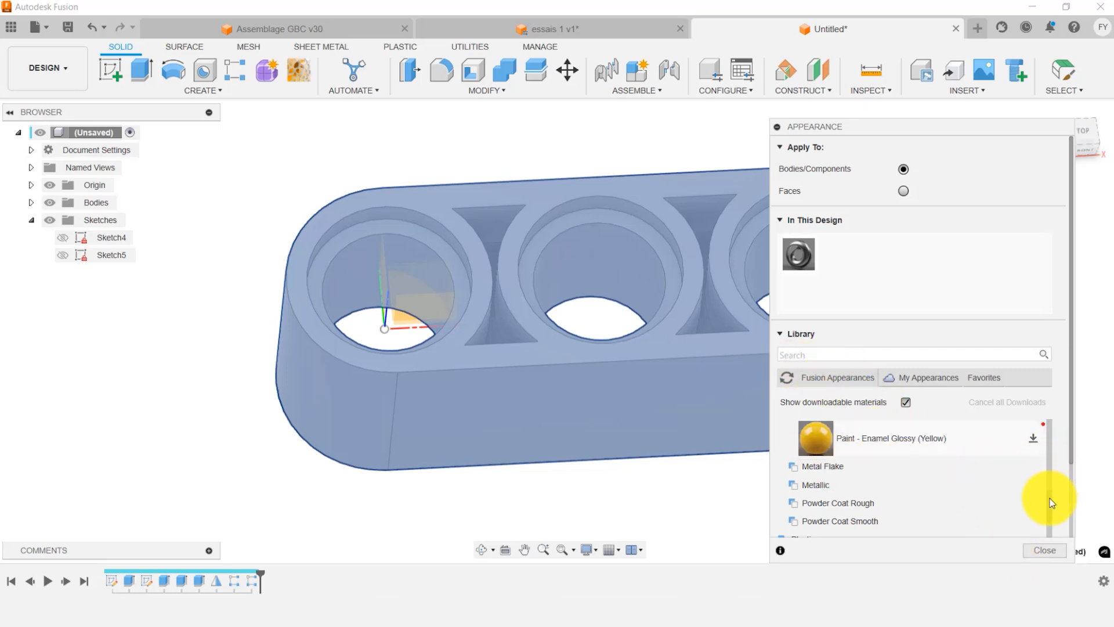
drag(1051, 503, 1050, 429)
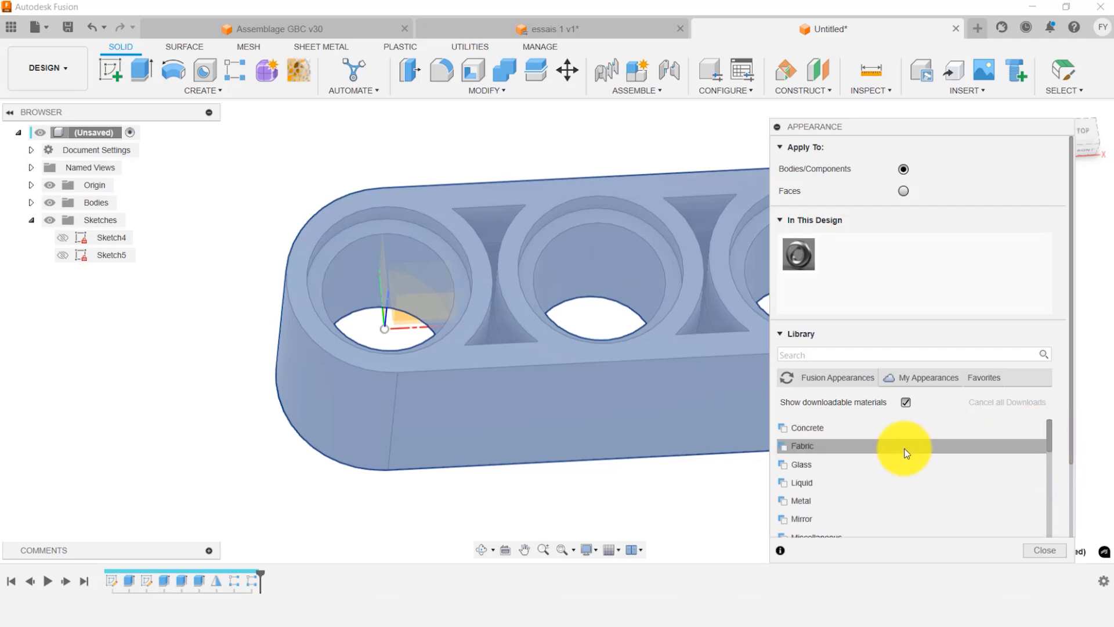
scroll(832, 479, down, 1)
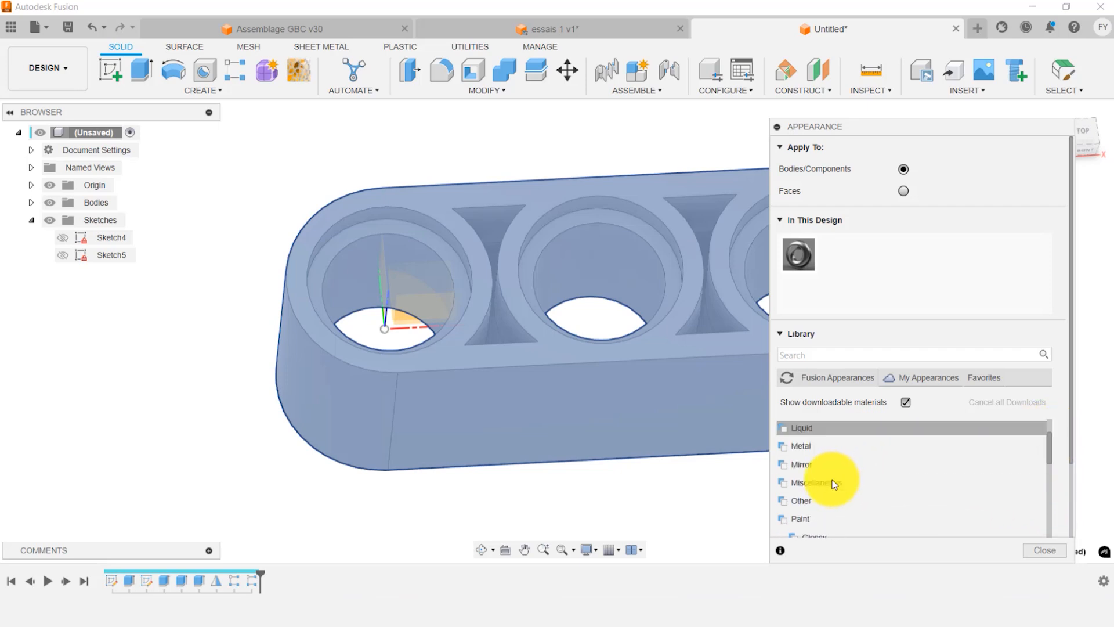
click(801, 521)
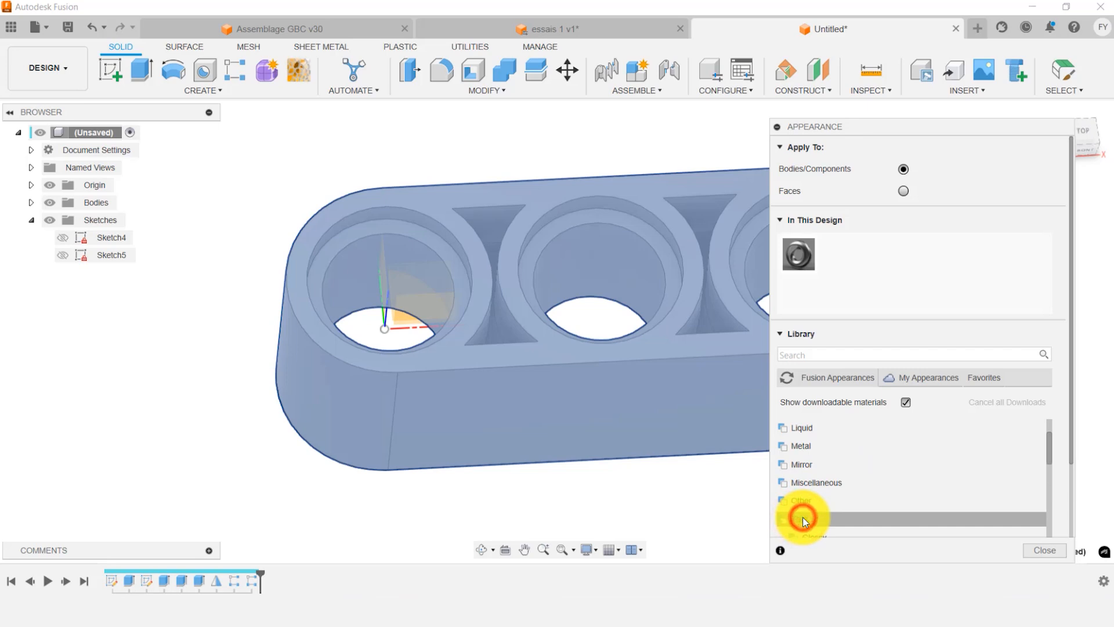
scroll(804, 510, down, 2)
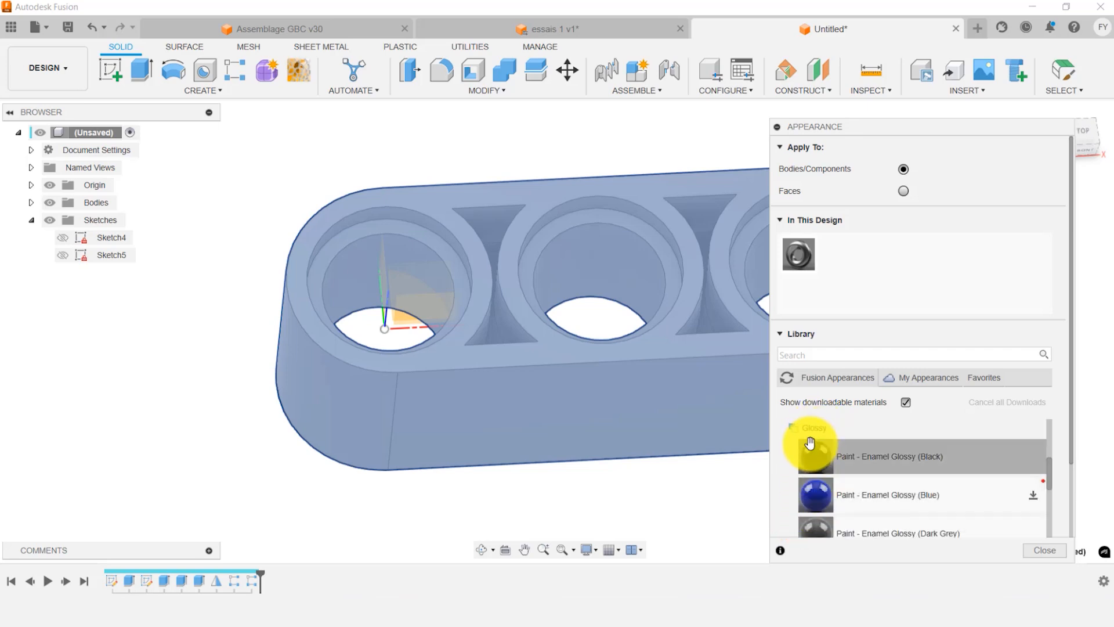
click(814, 428)
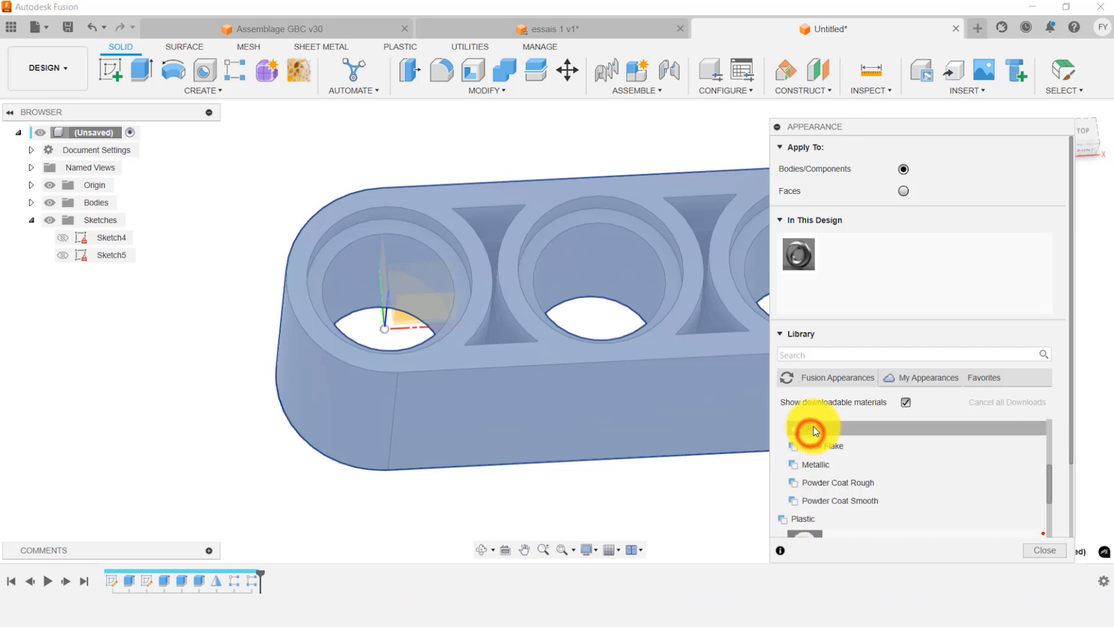
click(814, 428)
scroll(828, 435, down, 3)
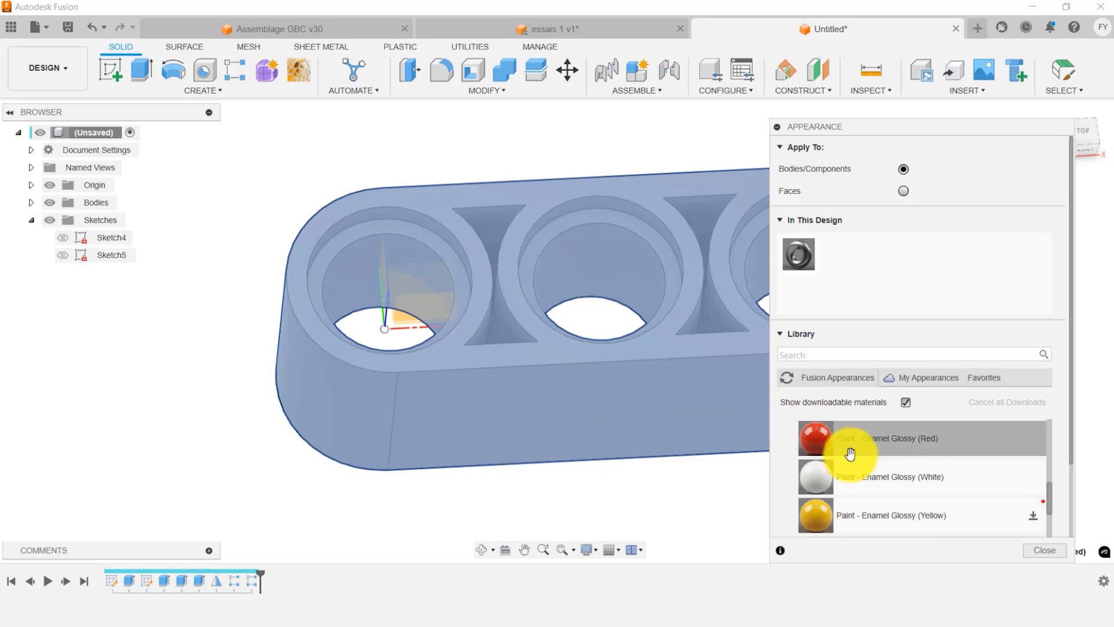
drag(866, 444, 868, 388)
drag(866, 272, 857, 384)
drag(860, 248, 863, 242)
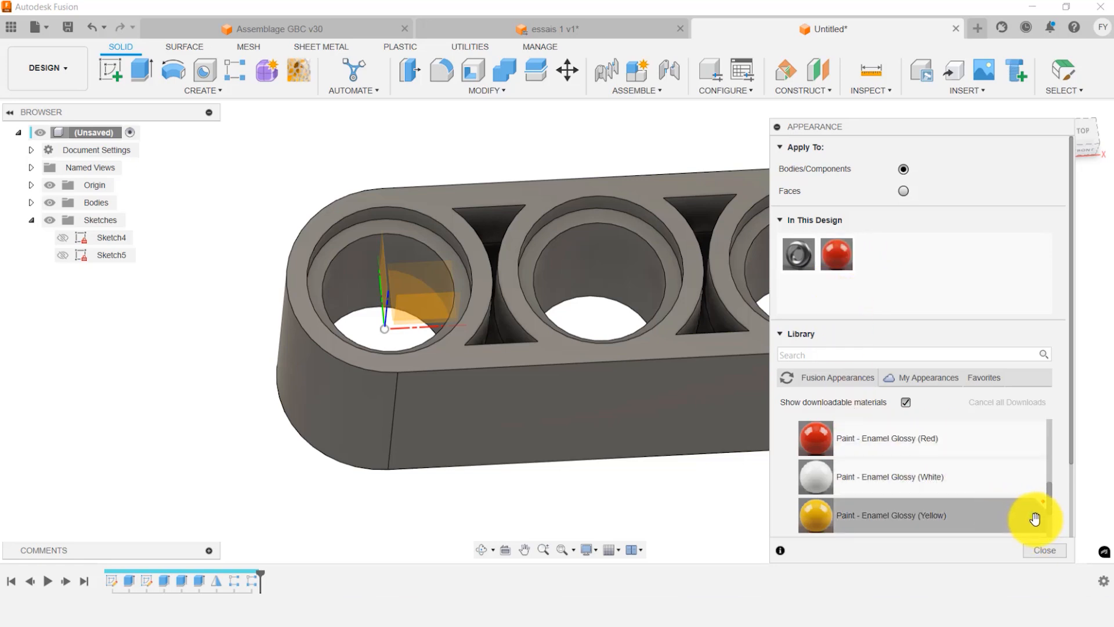
Edit the added red paint to an orange colour of RGB 224, 125, 49 and rename the appearance as orange.
double_click(836, 255)
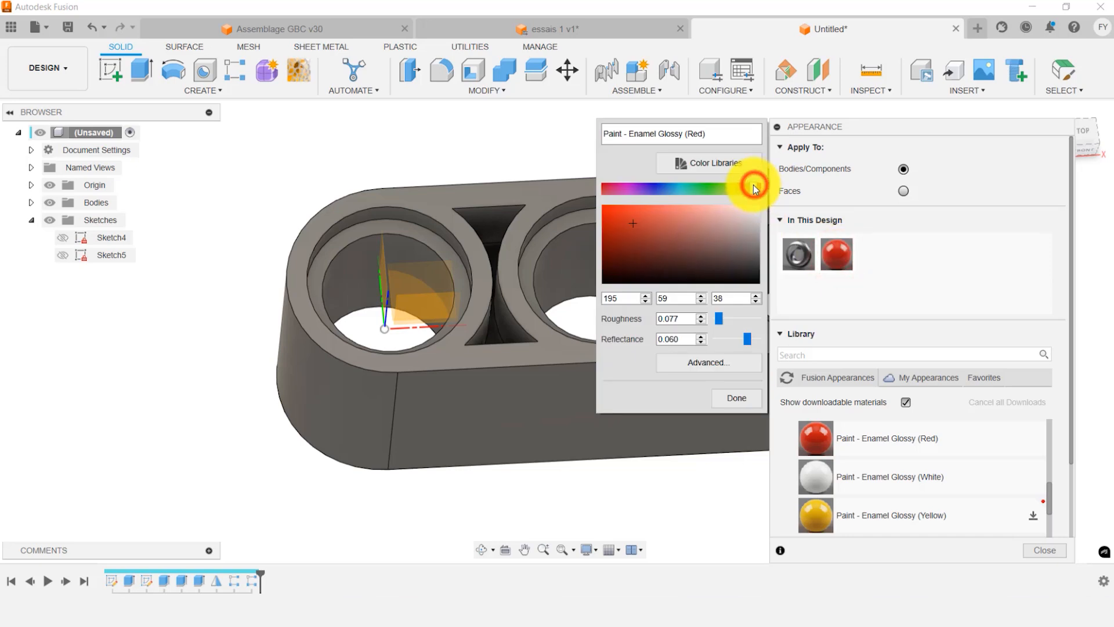
drag(753, 184, 746, 184)
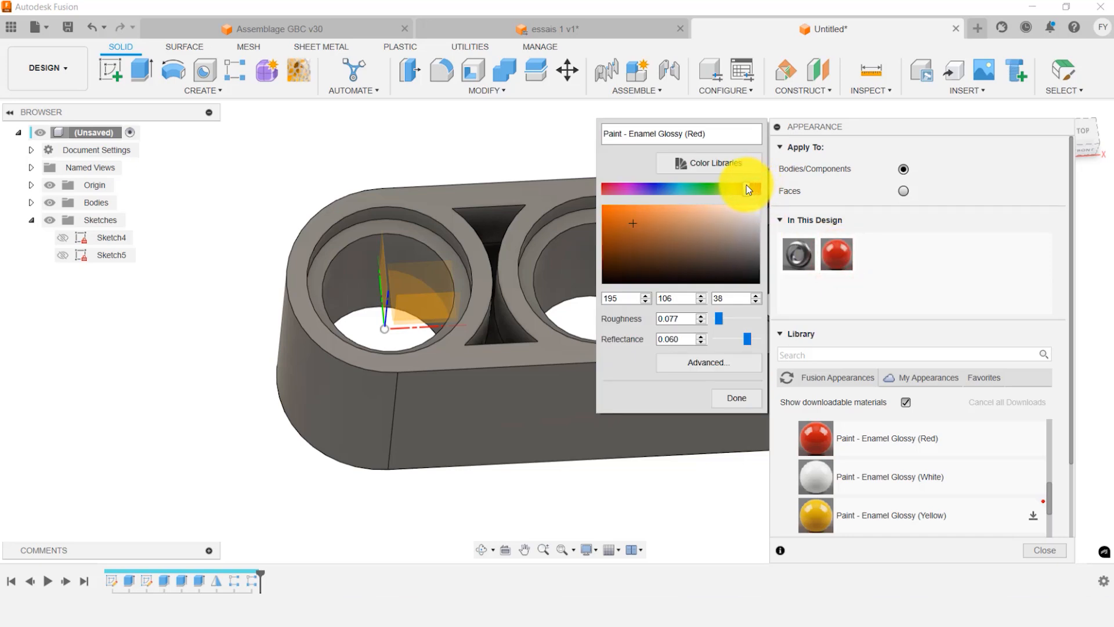
drag(633, 222, 631, 215)
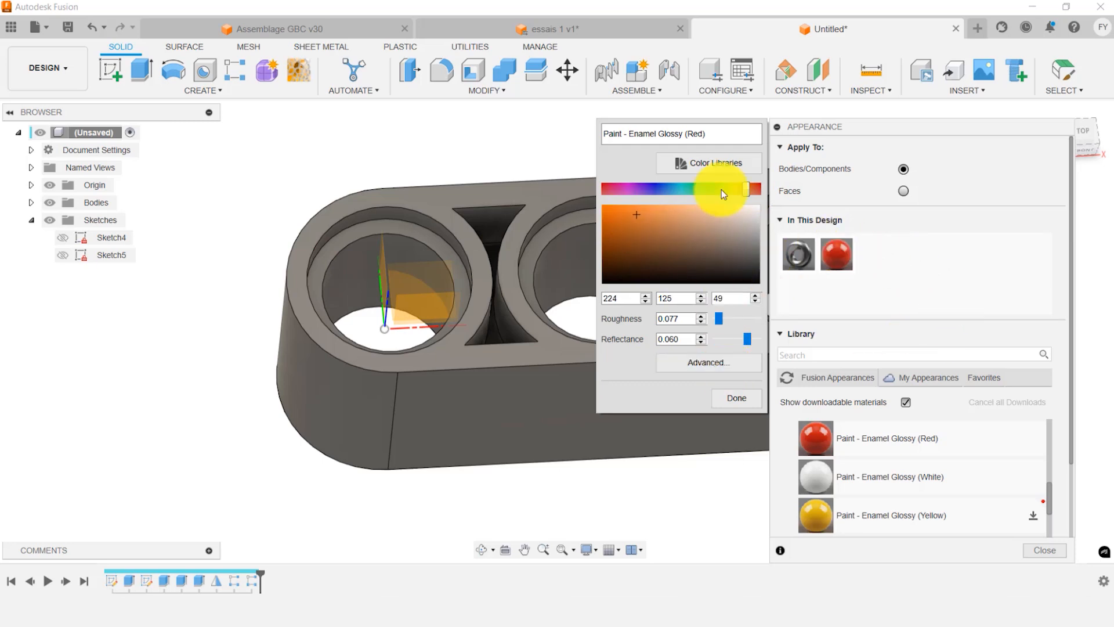
mouse_move(704, 132)
mouse_down()
mouse_move(579, 132)
mouse_move(594, 141)
mouse_up()
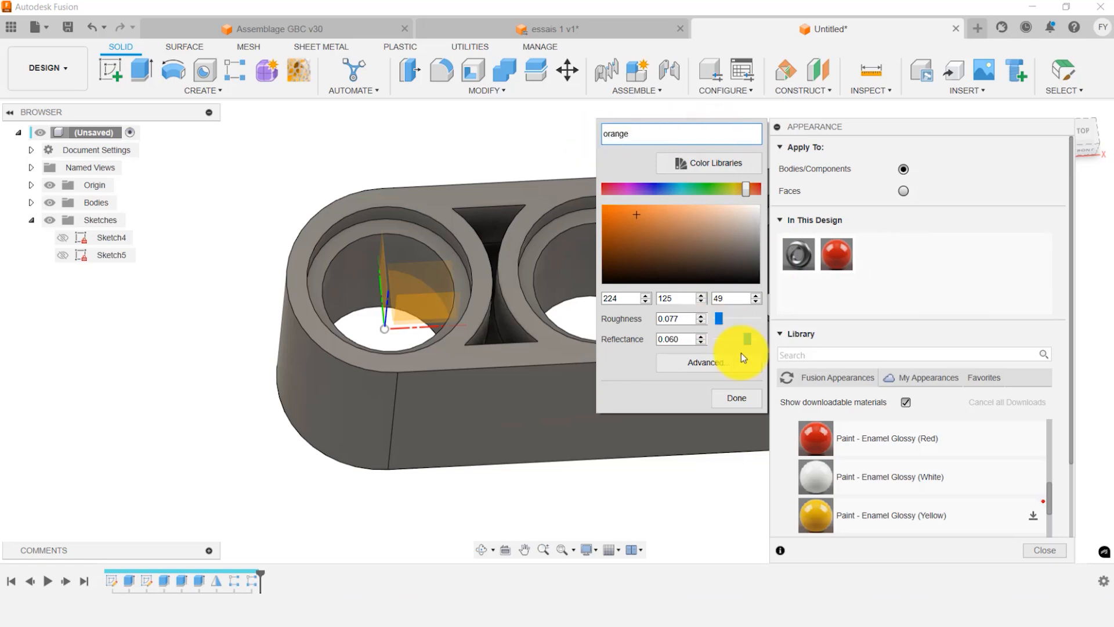
click(737, 398)
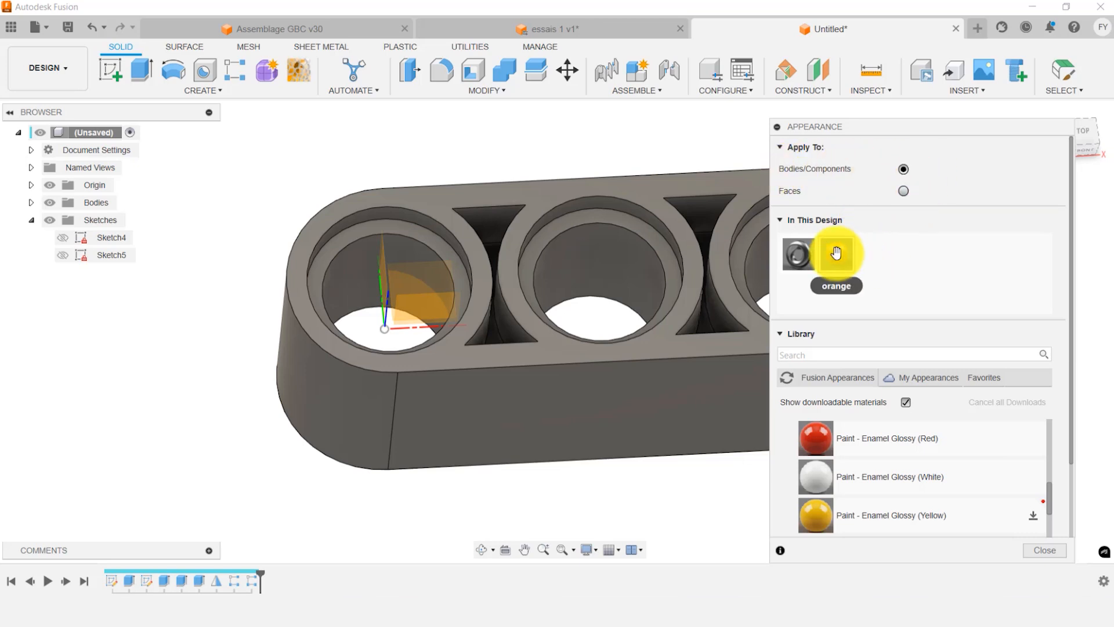
Apply the orange appearance to the whole beam body and start saving the design.
drag(835, 253, 656, 210)
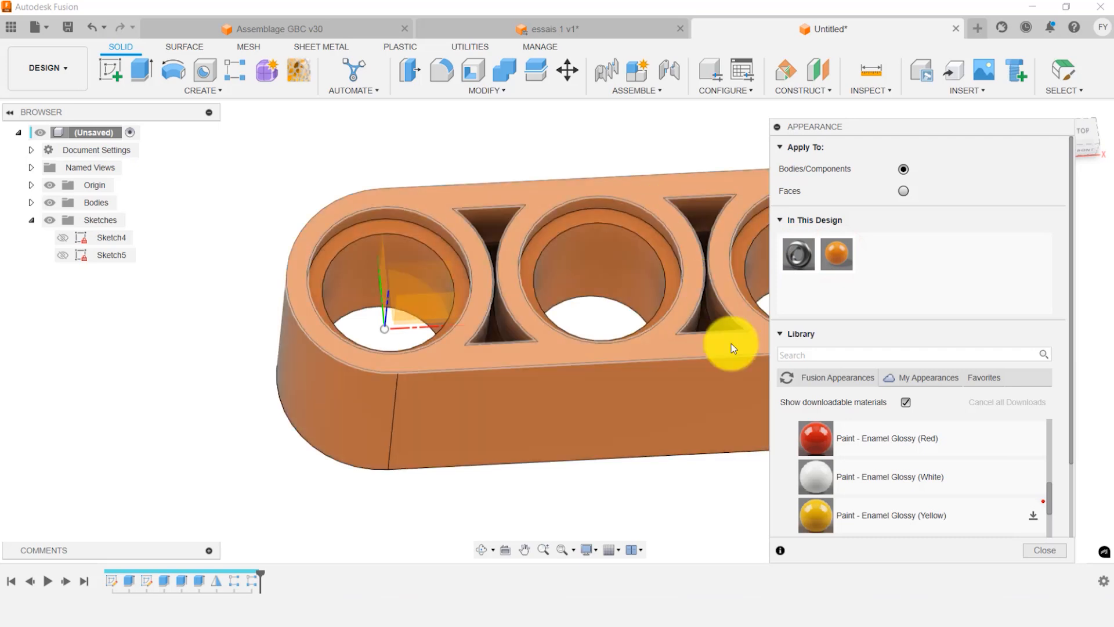
click(1050, 549)
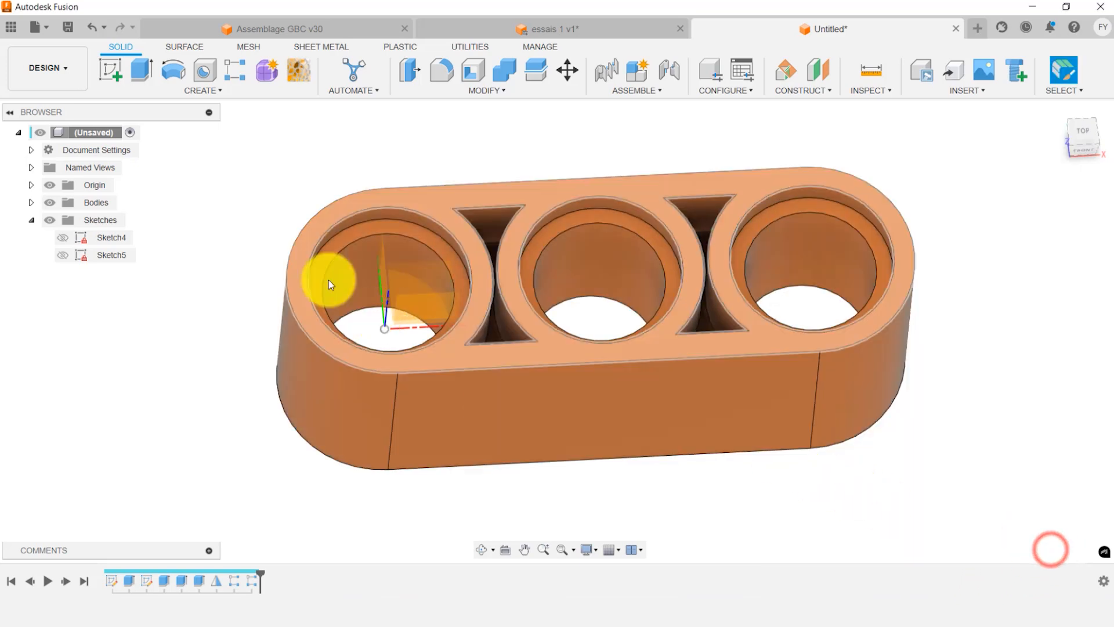
click(68, 26)
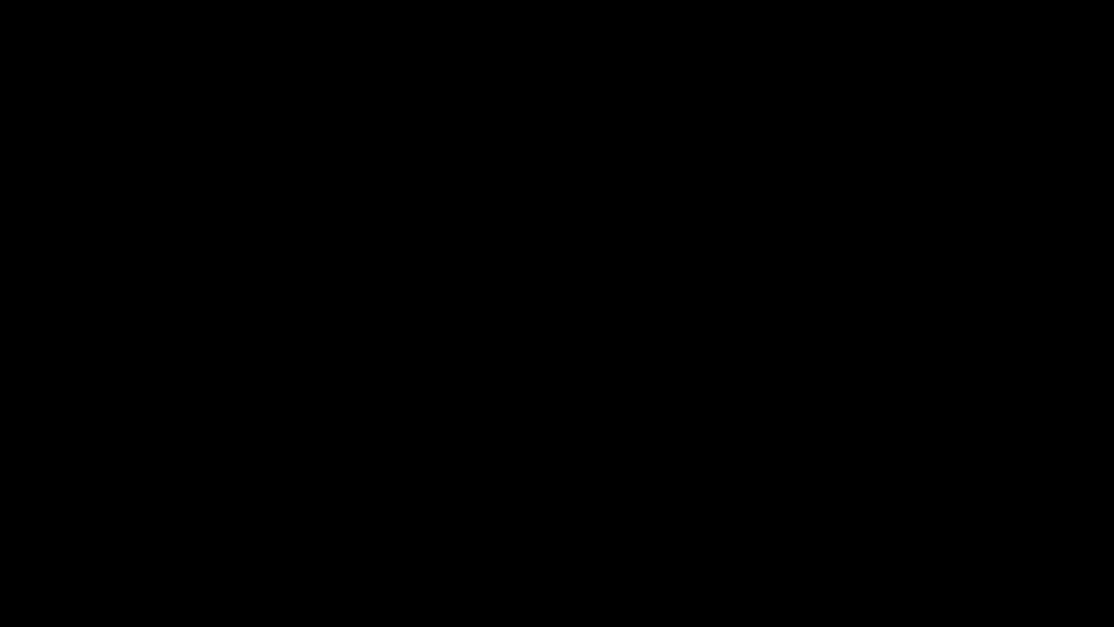